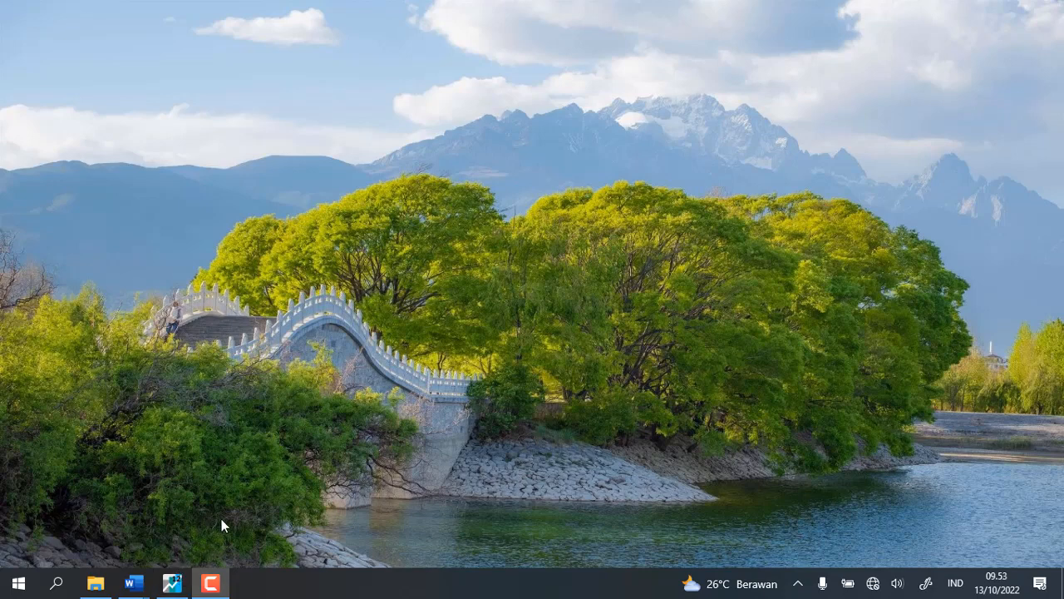
Open the SKRIPSI Final document in Word and change the program version to Eviews 12 in the Analisis Regresi Moderasi section.
mouse_move(131, 590)
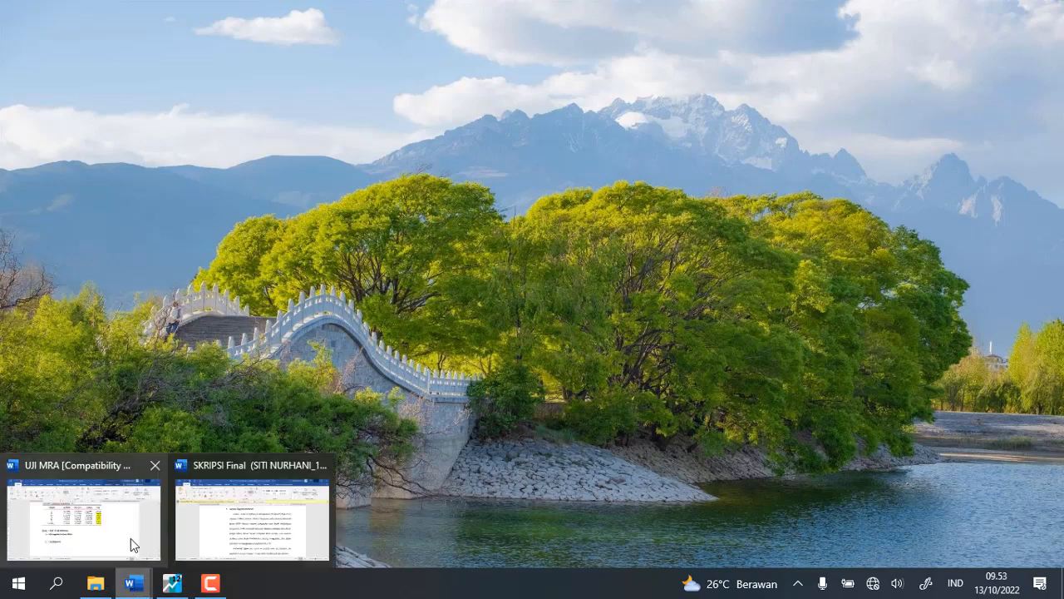
click(193, 524)
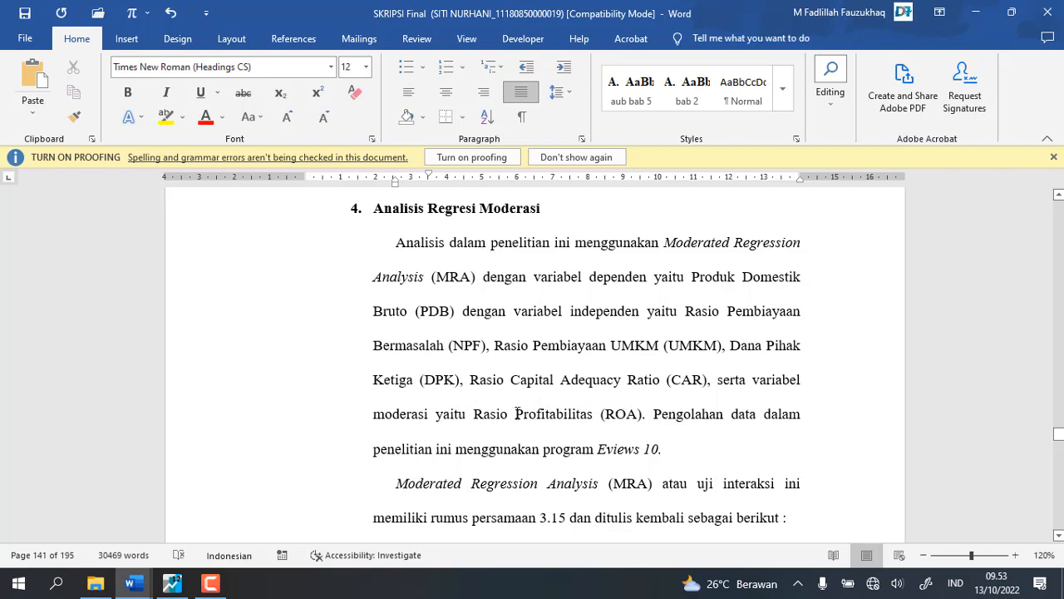
click(661, 450)
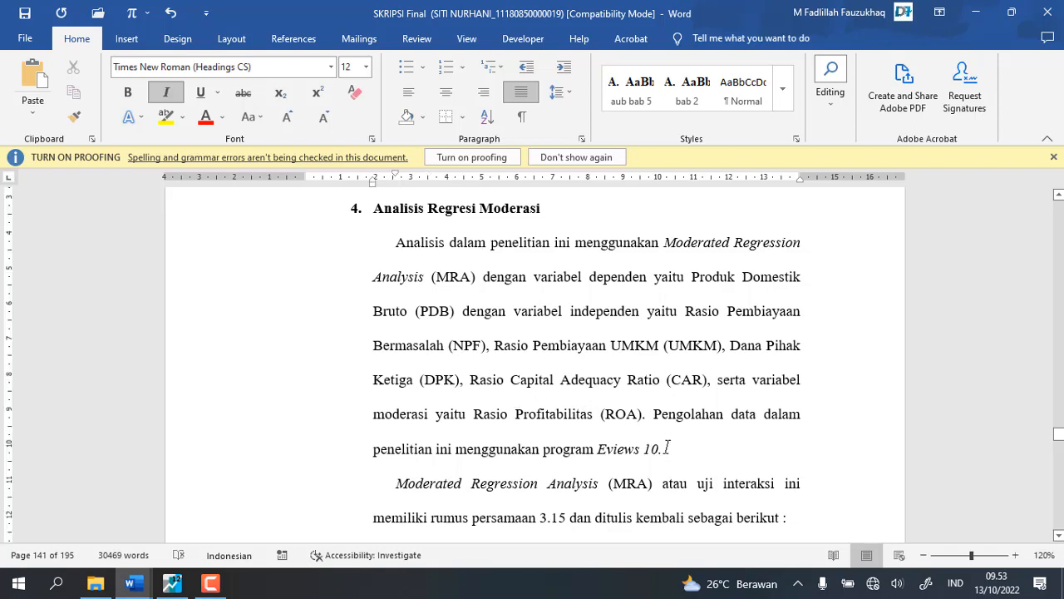
key(BackSpace)
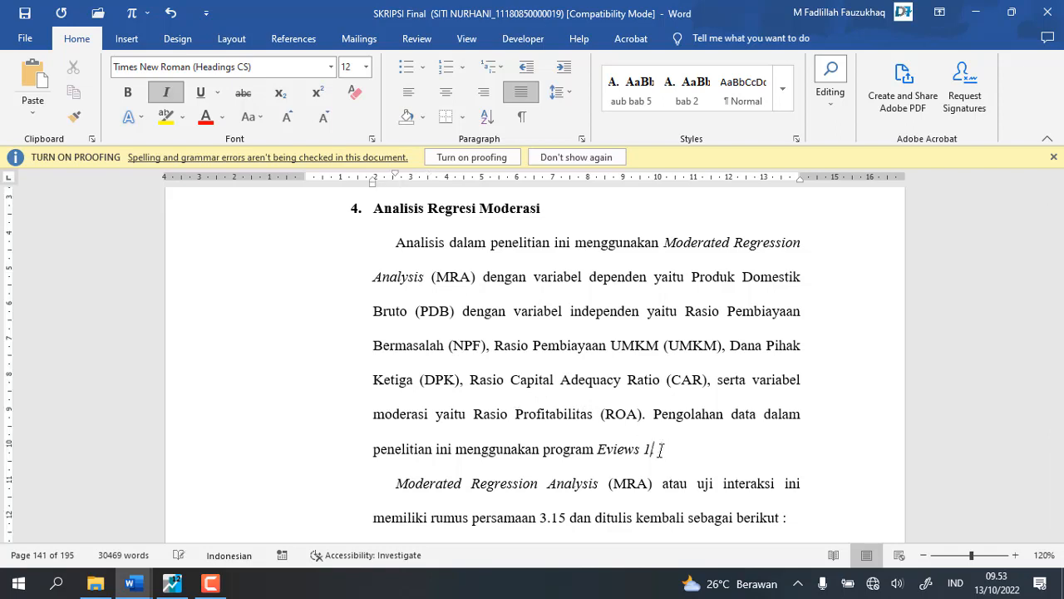
text(2)
Review the MRA equation, the explanation of its interaction variable, and the start of Tabel 4.18.
scroll(661, 449, down, 2)
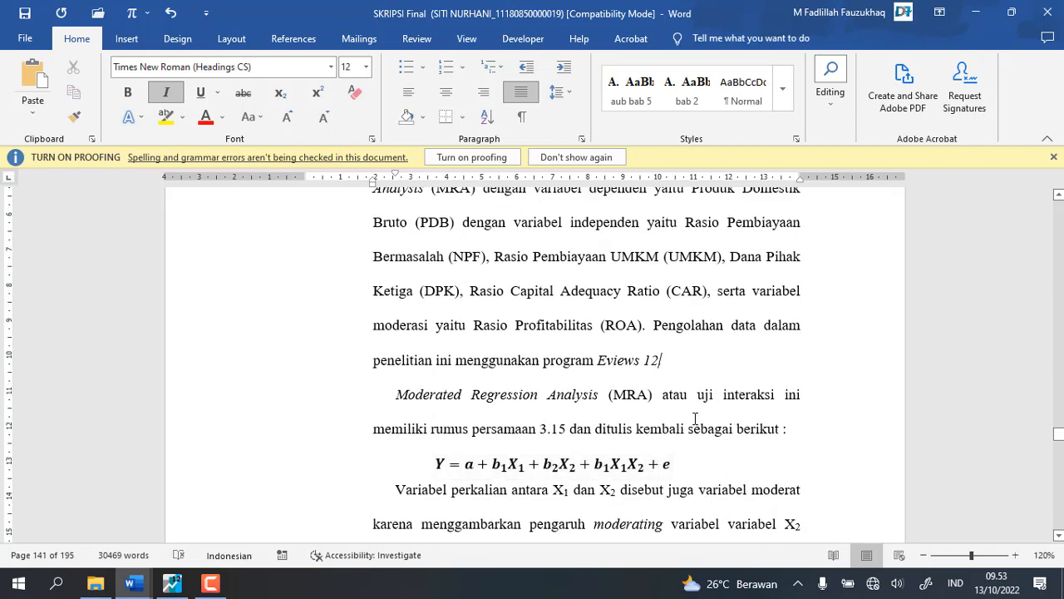
click(463, 457)
scroll(582, 462, down, 2)
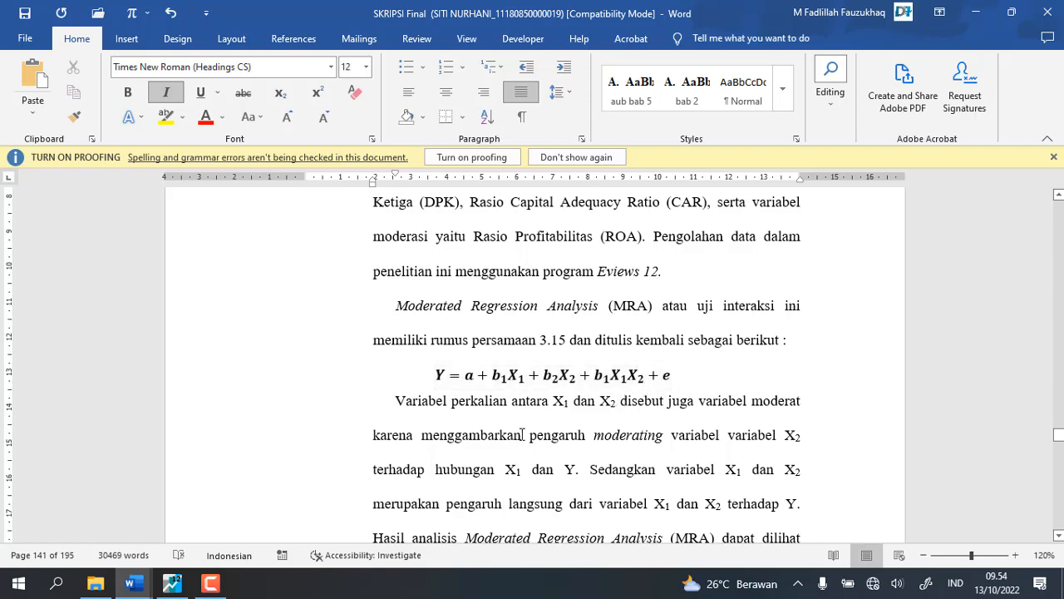
scroll(517, 428, down, 3)
scroll(517, 425, up, 3)
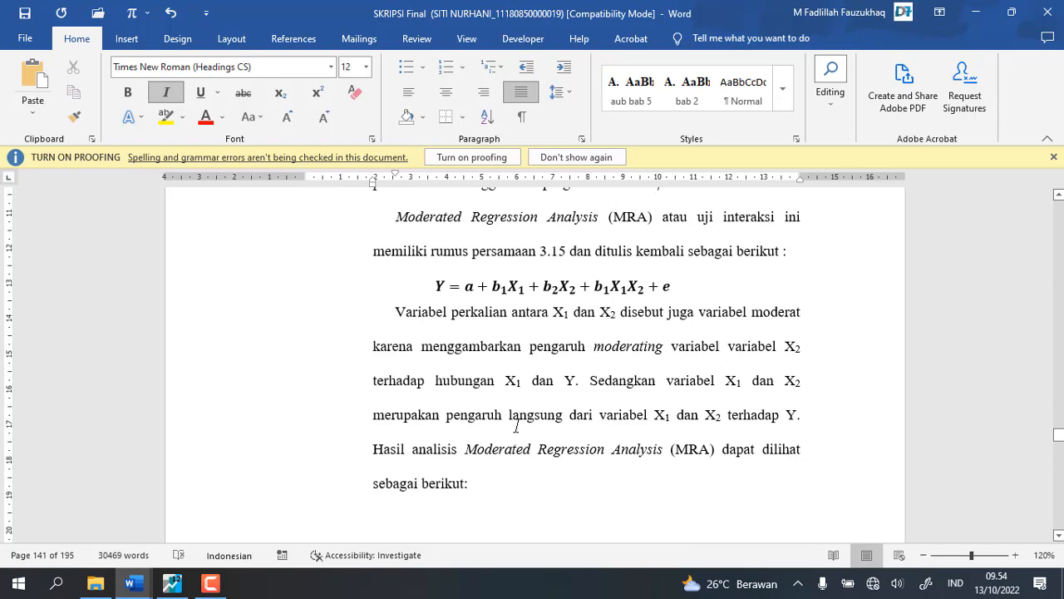
scroll(517, 425, down, 3)
scroll(517, 425, up, 3)
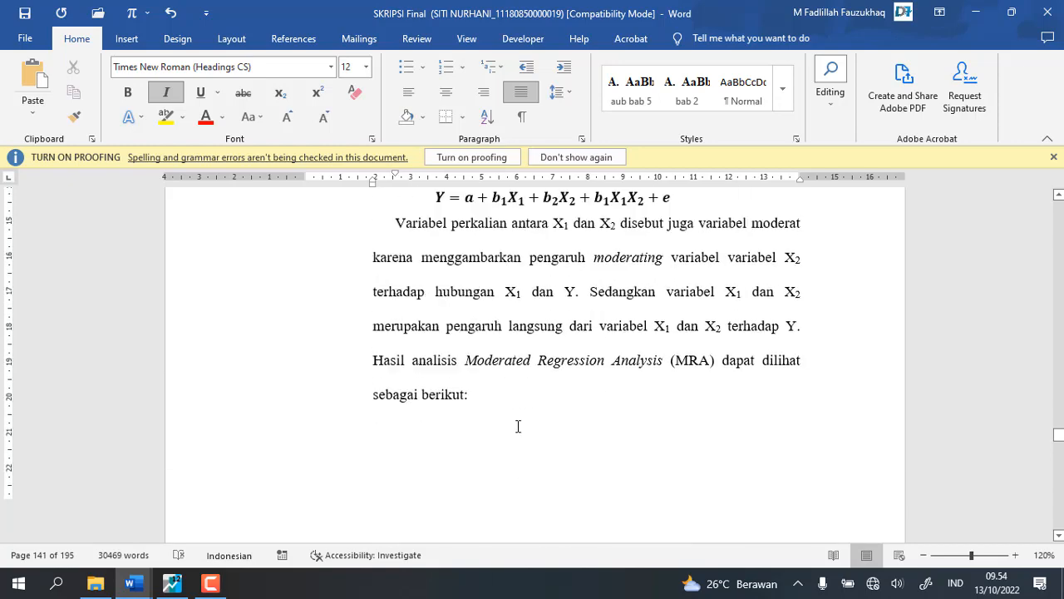
scroll(517, 425, down, 2)
scroll(517, 426, down, 1)
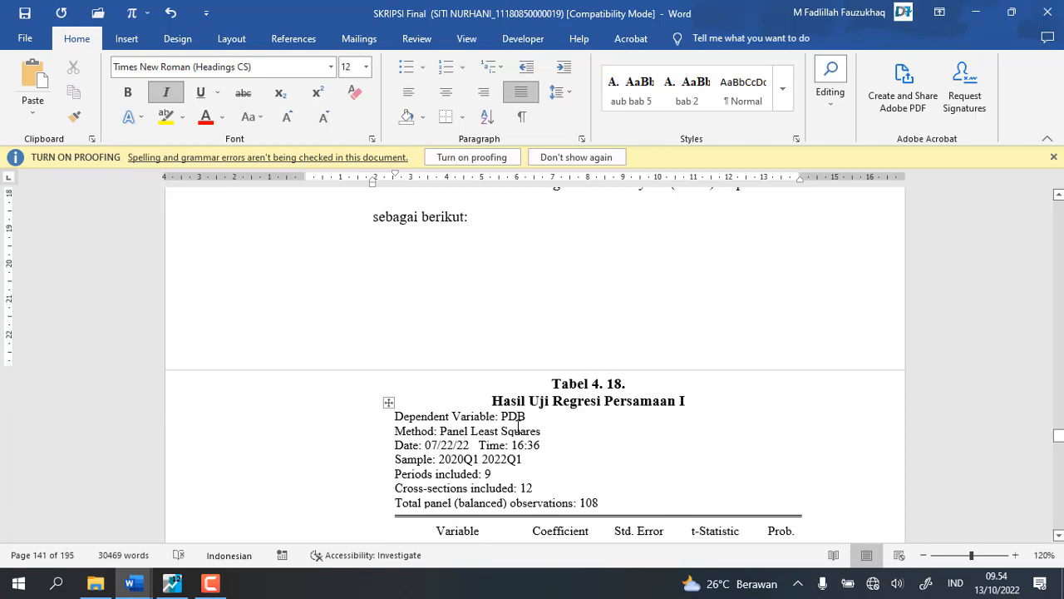
scroll(518, 426, down, 1)
scroll(517, 426, up, 4)
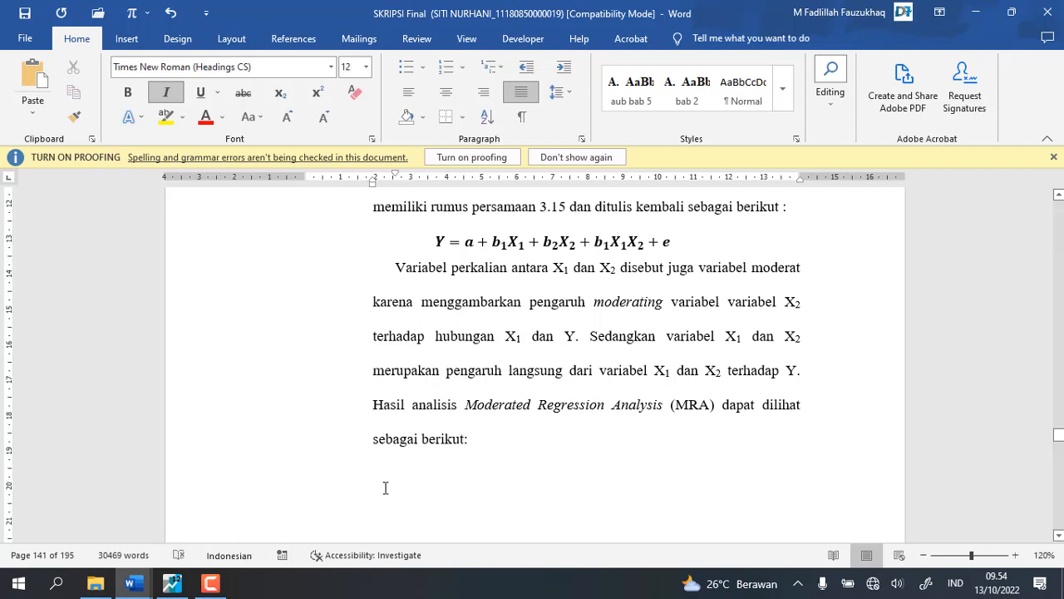
scroll(385, 482, down, 1)
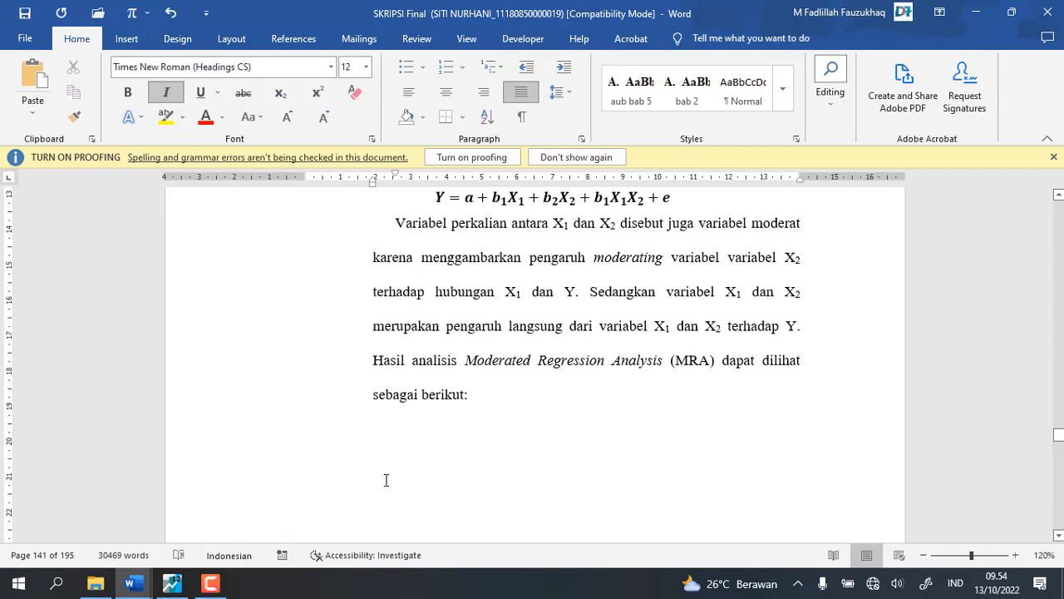
scroll(386, 480, up, 1)
scroll(347, 485, up, 1)
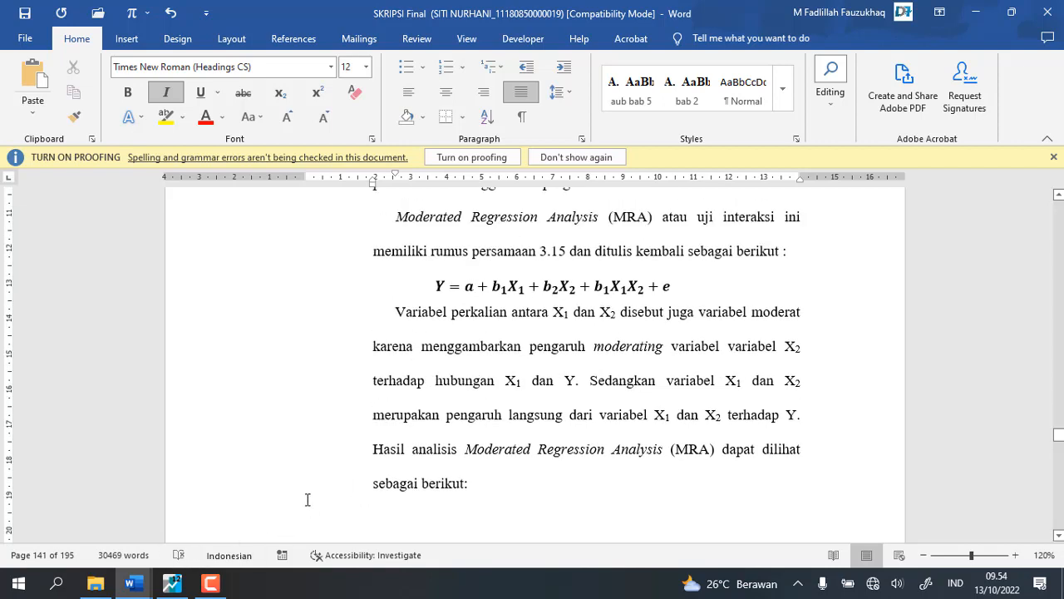
Switch to EViews and open series y, x1, x2, x3, x4 and z from the MRA workfile as an equation.
mouse_move(174, 584)
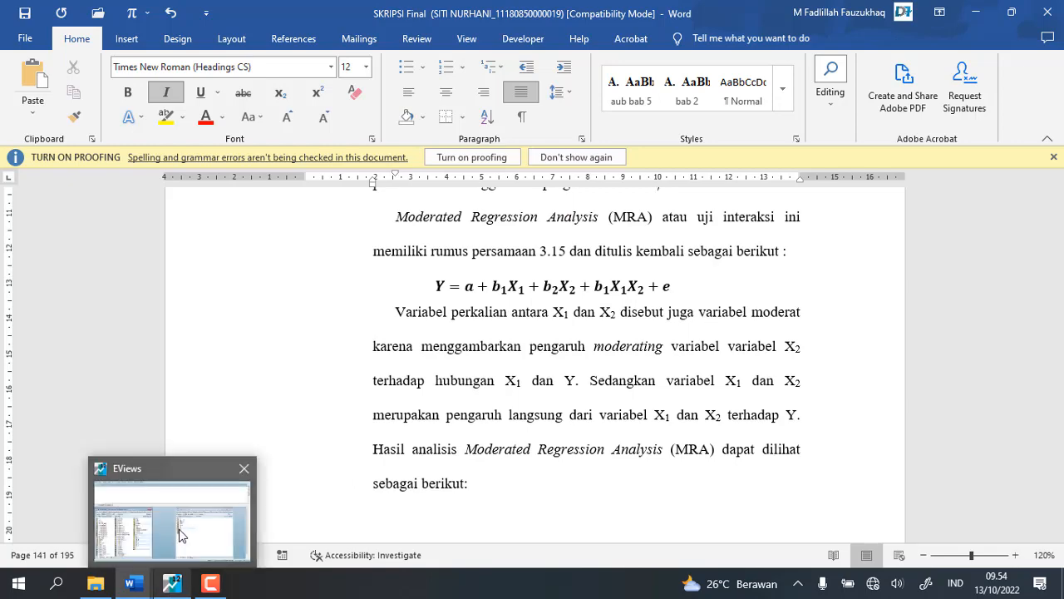
click(179, 536)
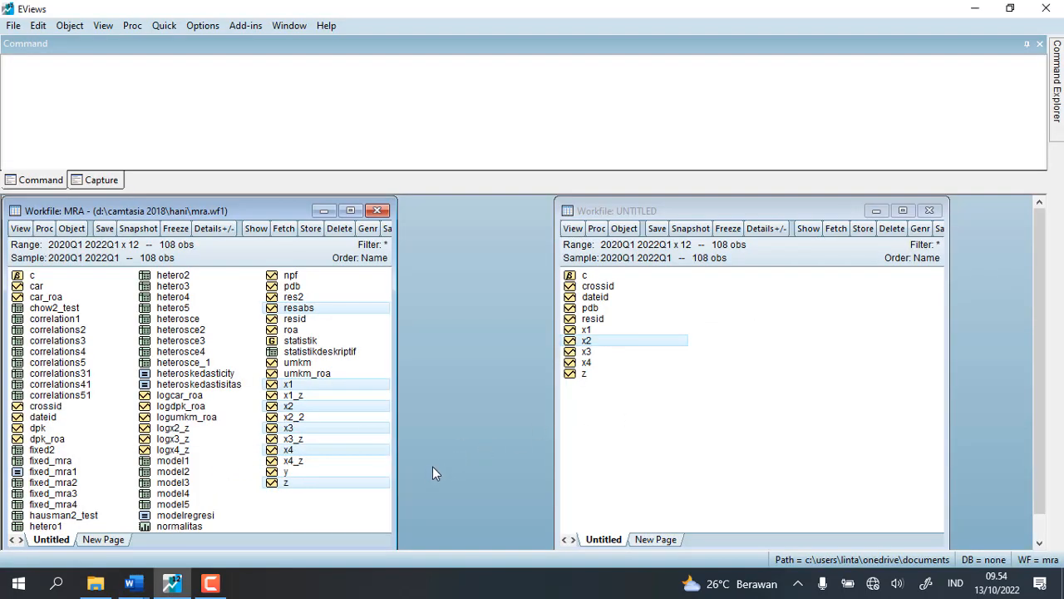
click(338, 524)
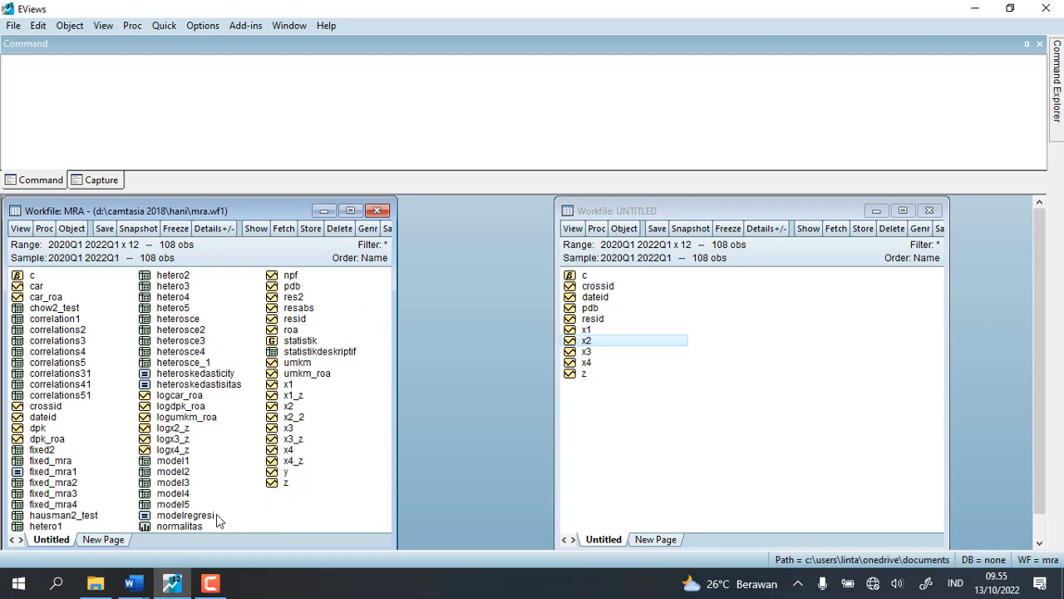
click(295, 471)
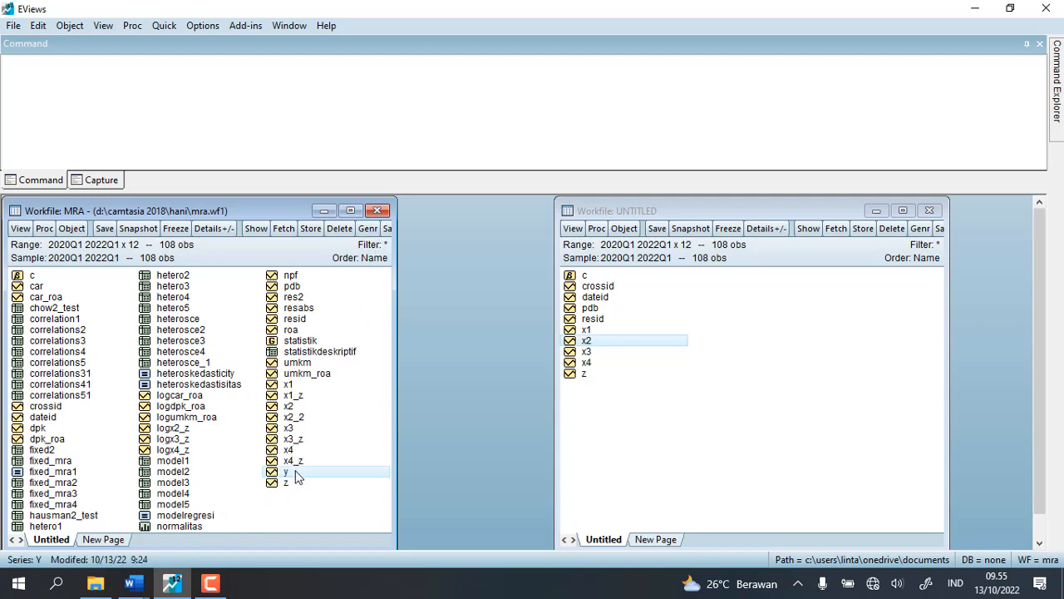
ctrl+click(299, 384)
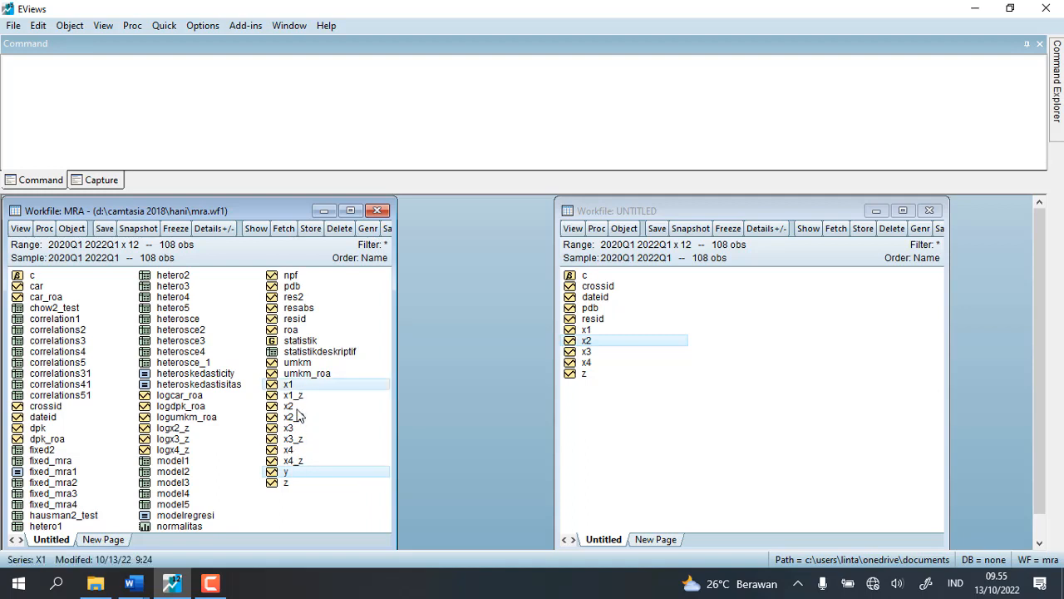
ctrl+click(295, 406)
ctrl+click(300, 429)
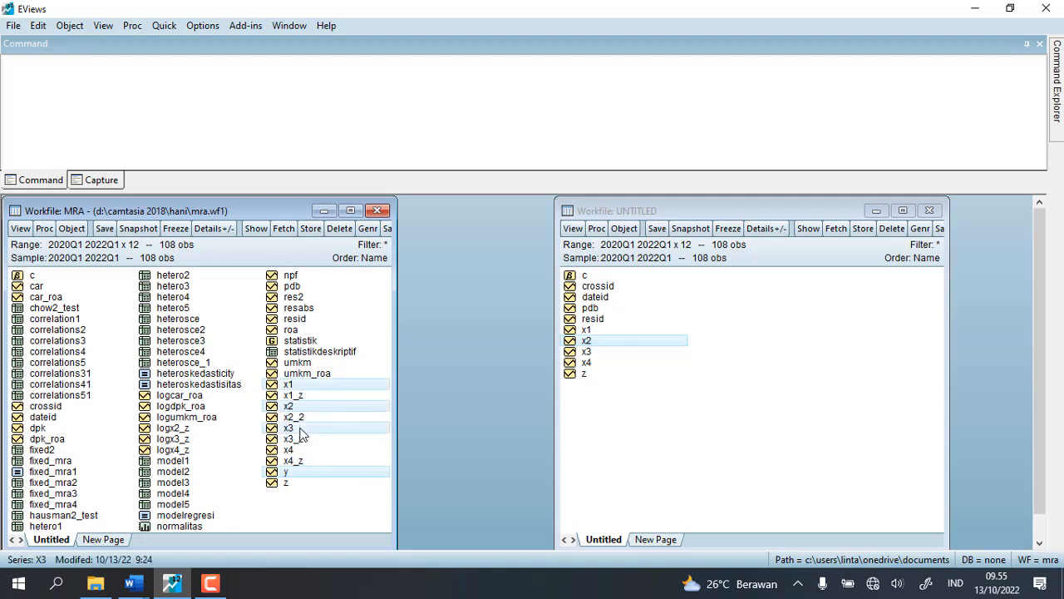
ctrl+click(300, 450)
ctrl+click(297, 483)
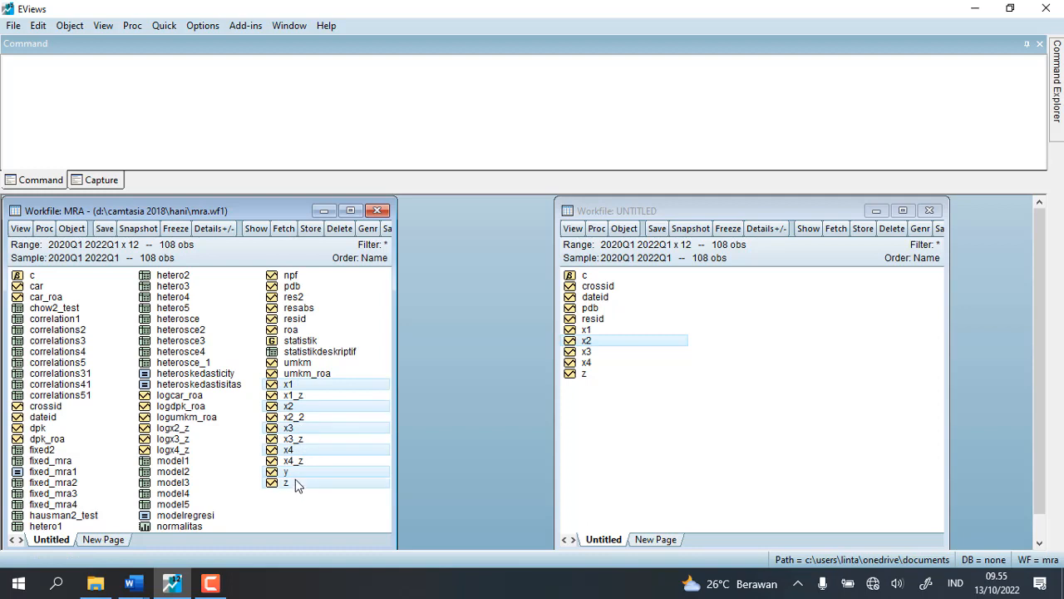
right_click(321, 385)
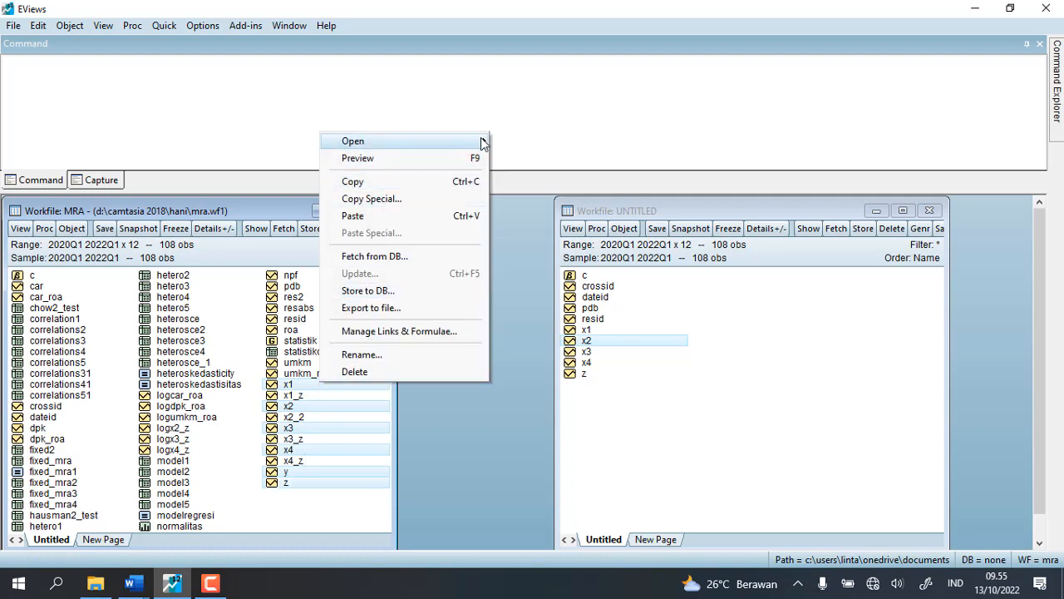
mouse_move(482, 141)
click(515, 157)
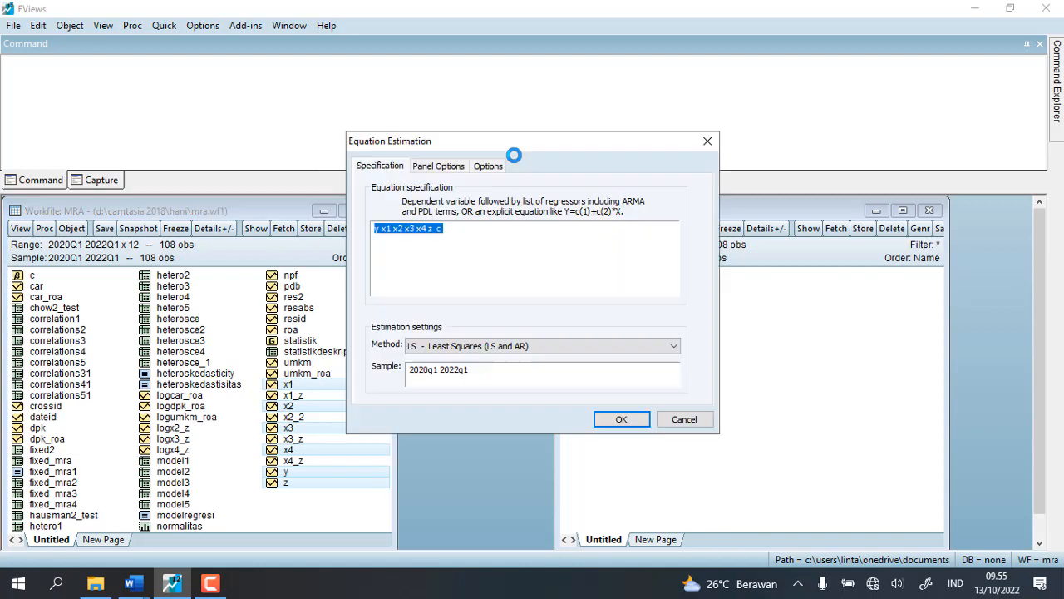
Move the constant c directly after y so the equation specification reads y c x1 x2 x3 x4 z.
click(449, 228)
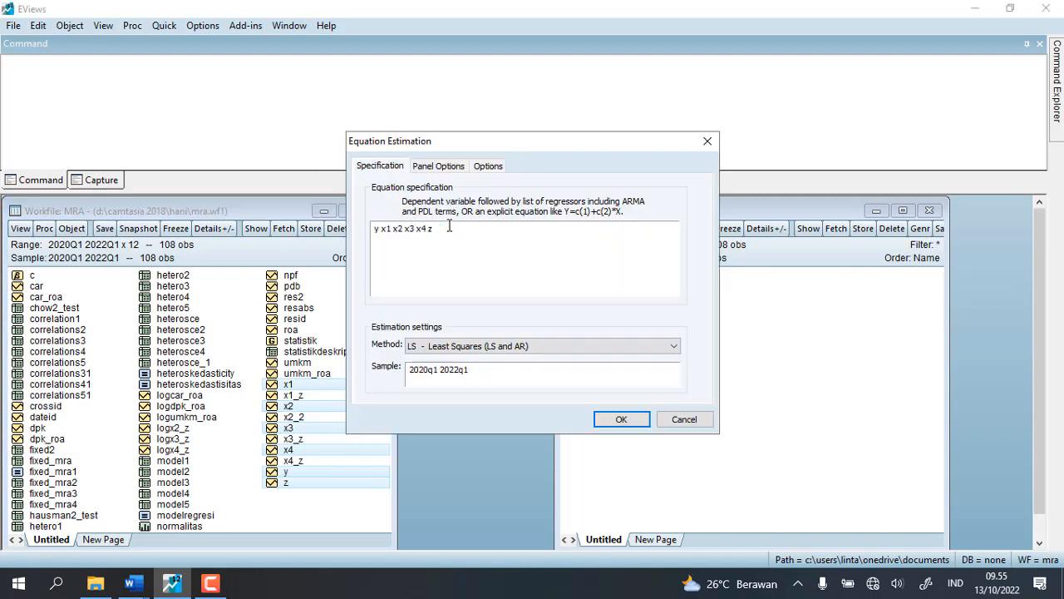
click(385, 238)
text(c)
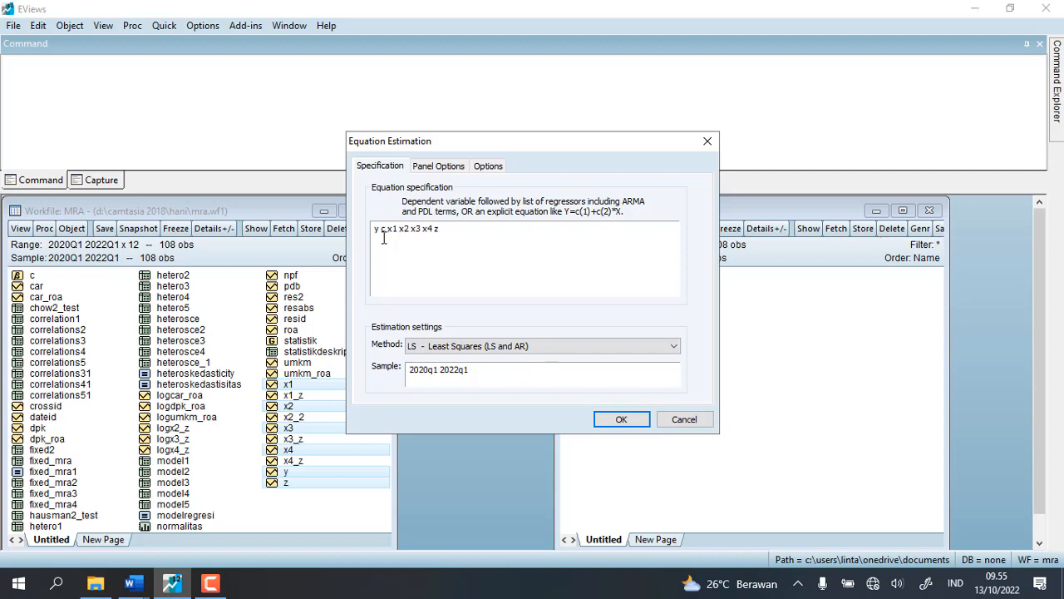
Set the cross-section effects to Fixed, estimate the equation and look over its output.
click(442, 166)
click(529, 206)
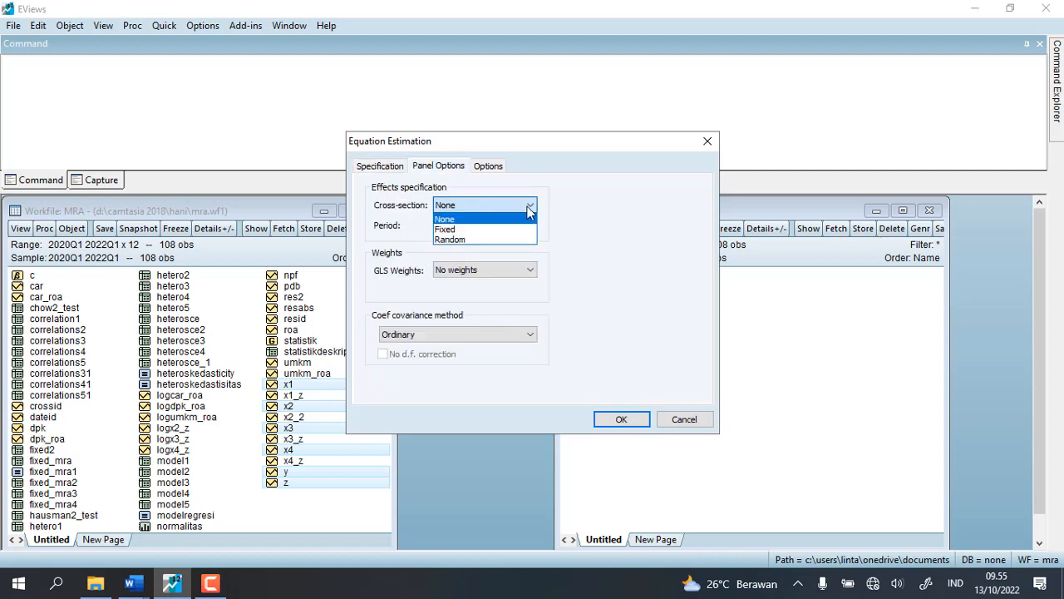
click(501, 229)
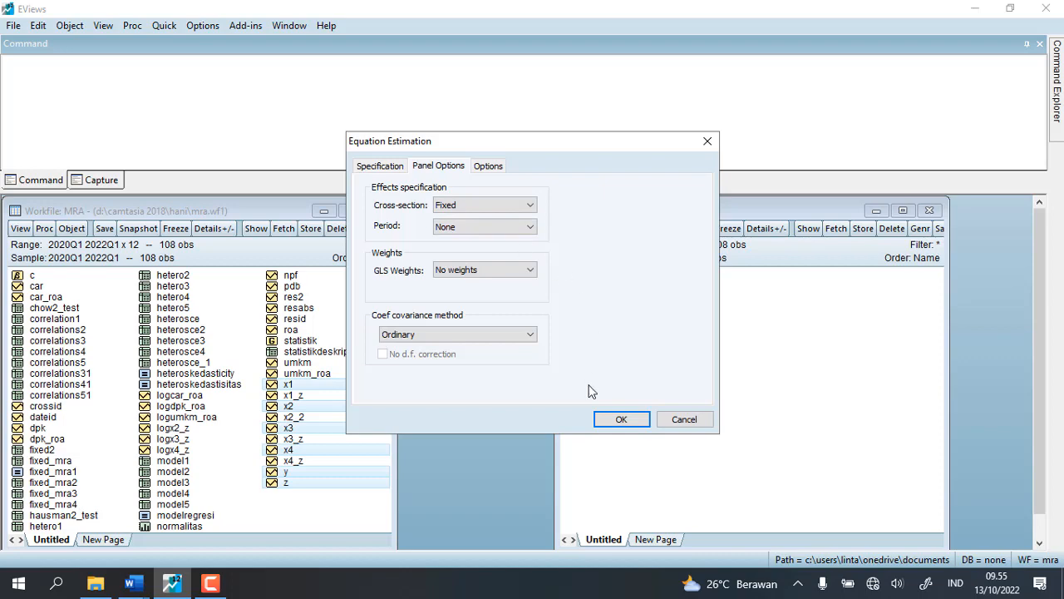
click(607, 420)
scroll(432, 296, down, 1)
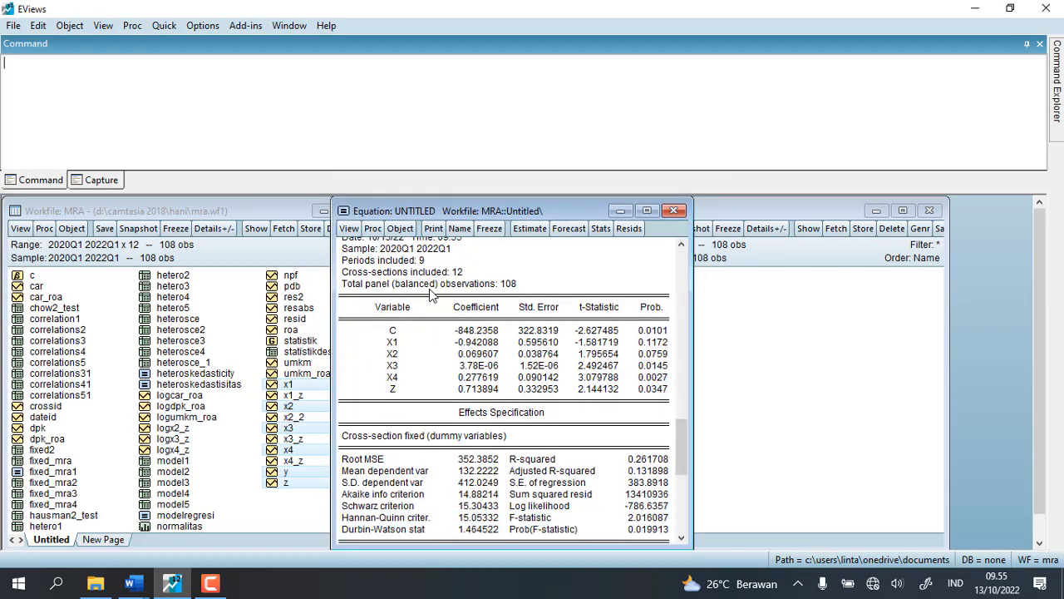
scroll(431, 296, up, 1)
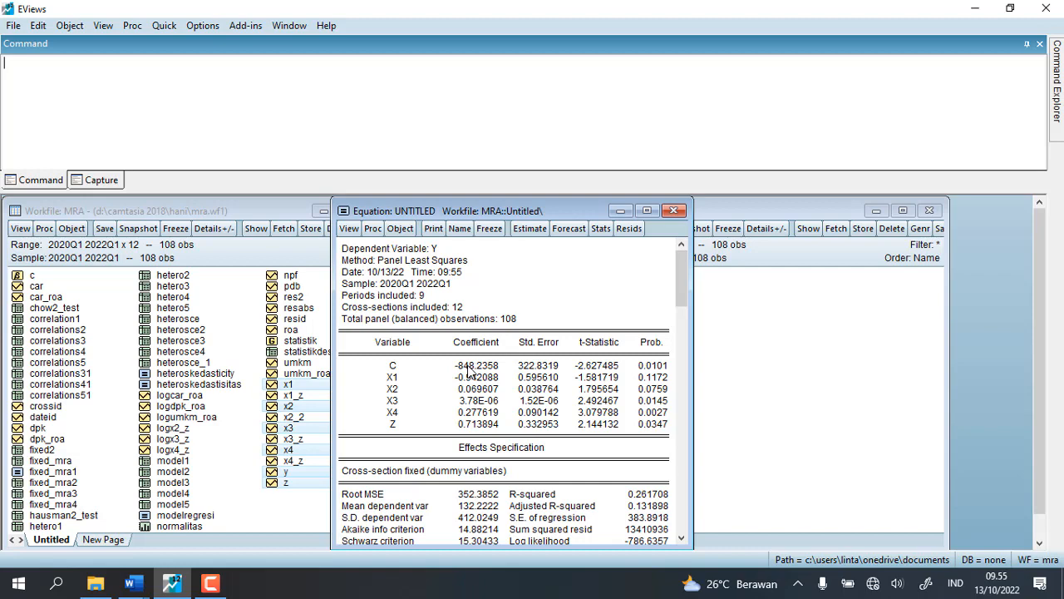
Copy the estimation output from the Dependent Variable line through Prob(F-statistic), keeping numbers as displayed.
click(351, 253)
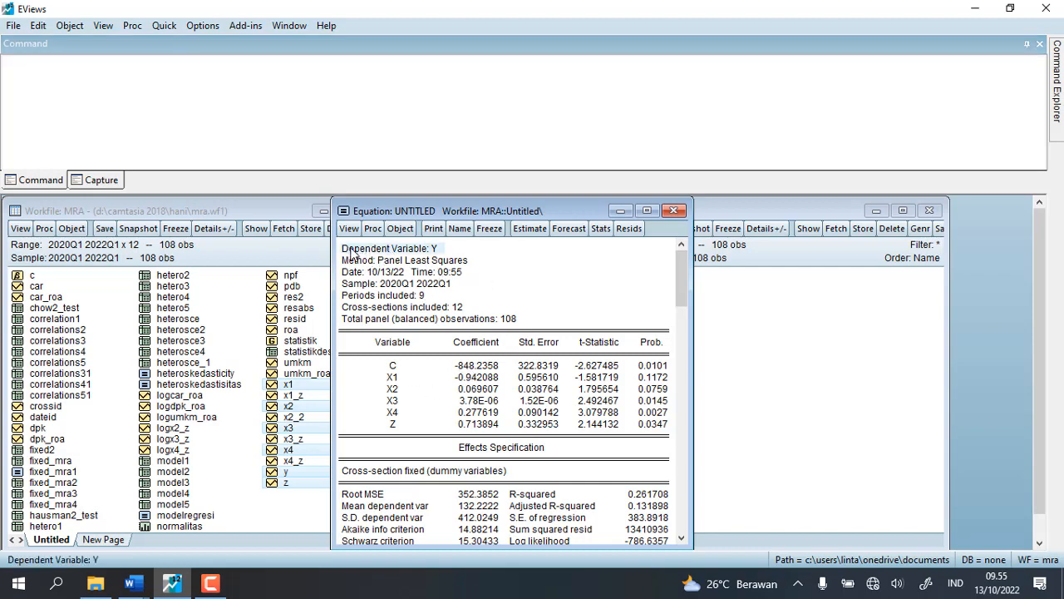
drag(351, 252, 652, 532)
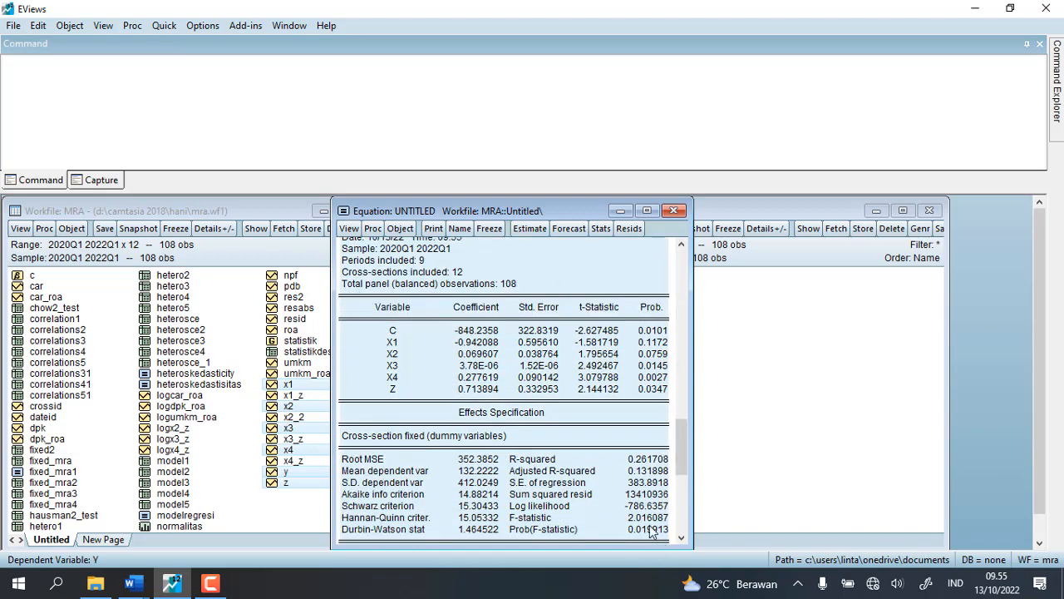
right_click(604, 486)
click(638, 362)
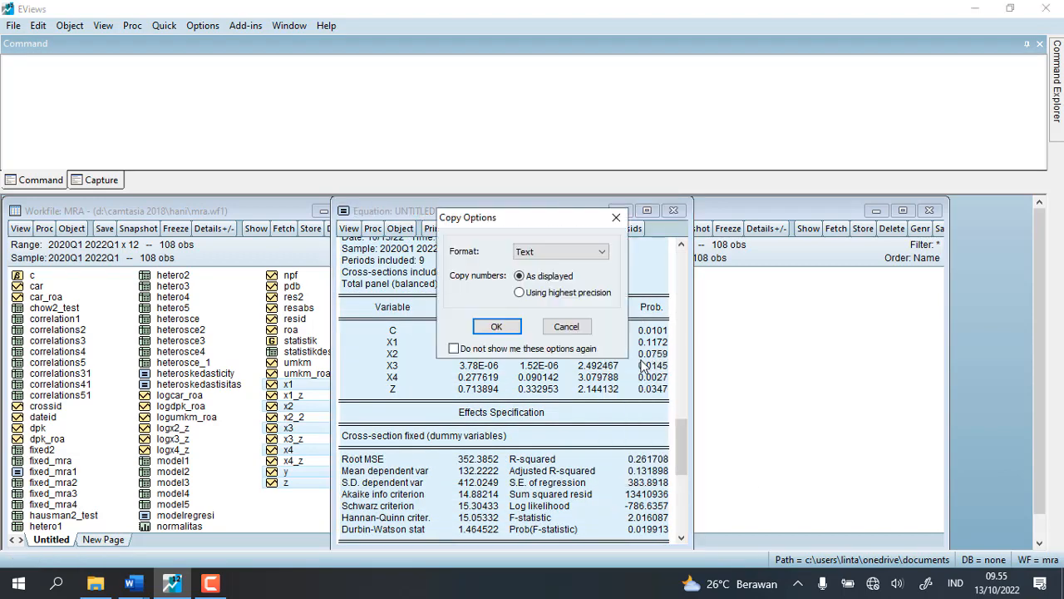
click(552, 325)
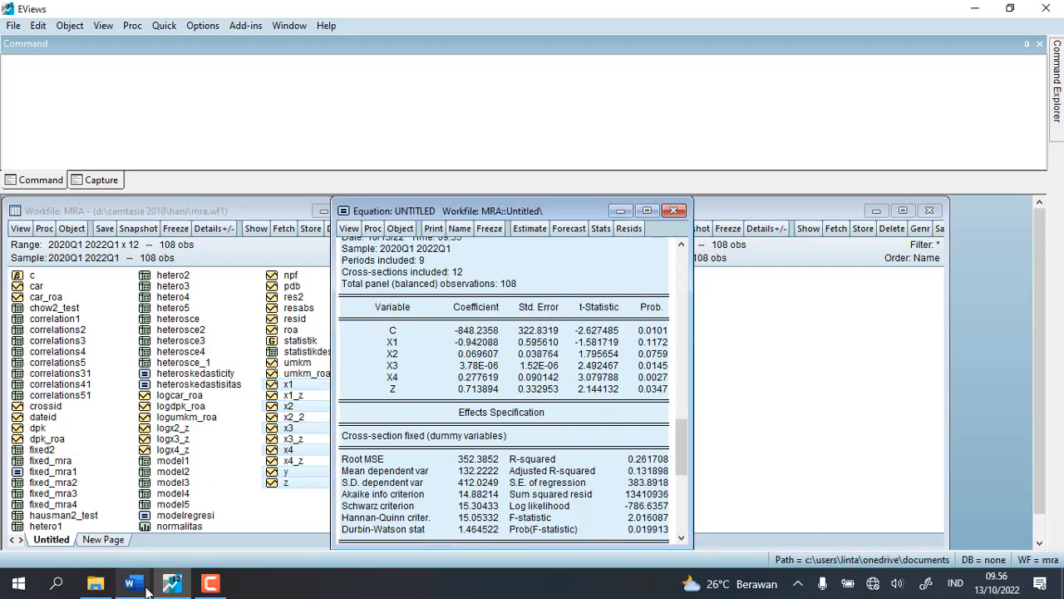
Switch to the UJI MRA document in Word and add the numbered item "Persamaan I" with a new line under "Uji Regresi dengan MRA".
click(132, 582)
click(113, 517)
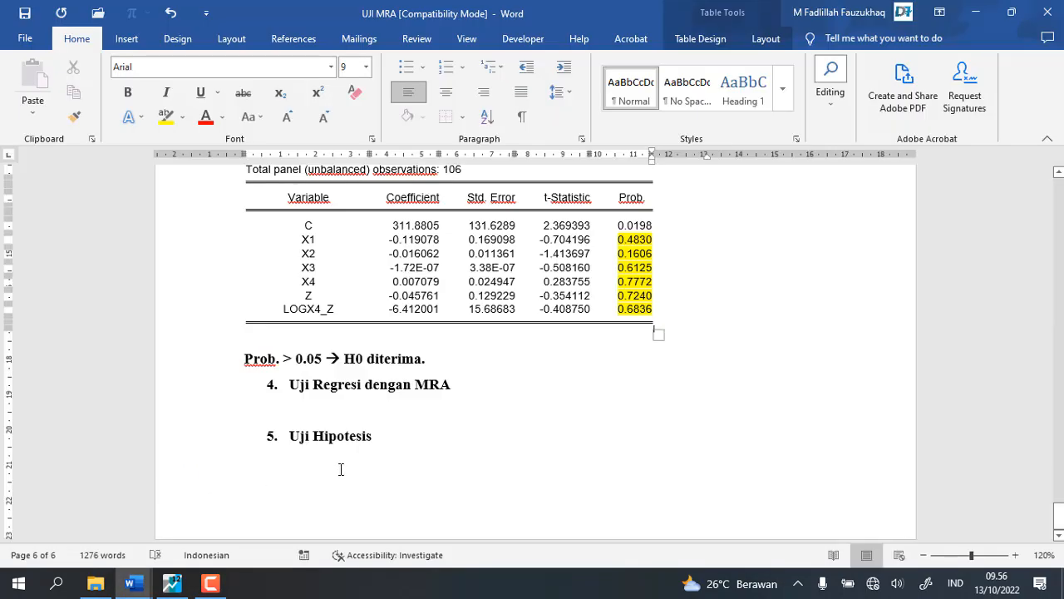
click(349, 417)
text(1.)
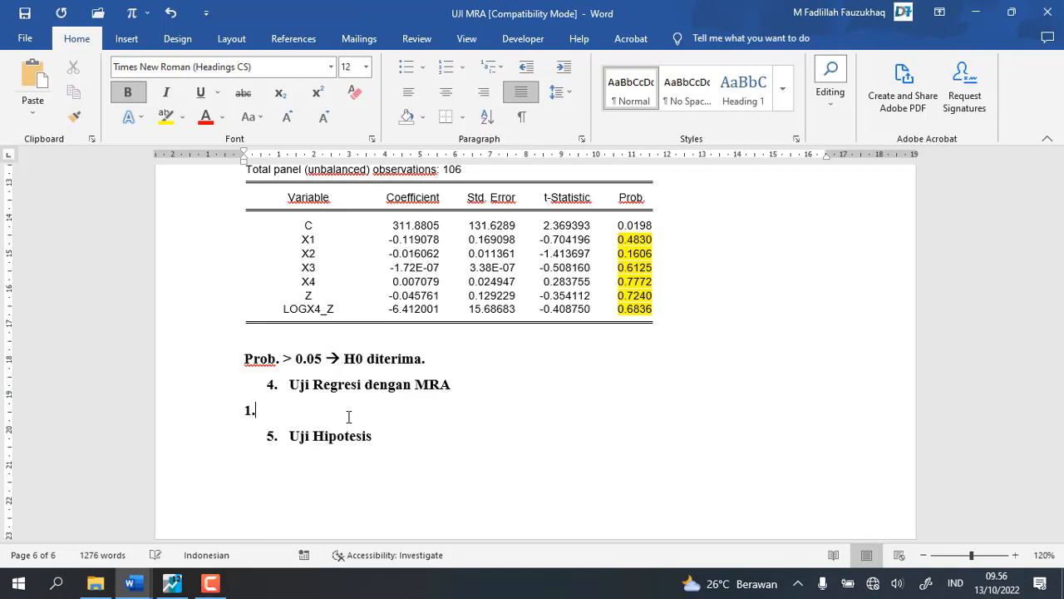
text( persamaan )
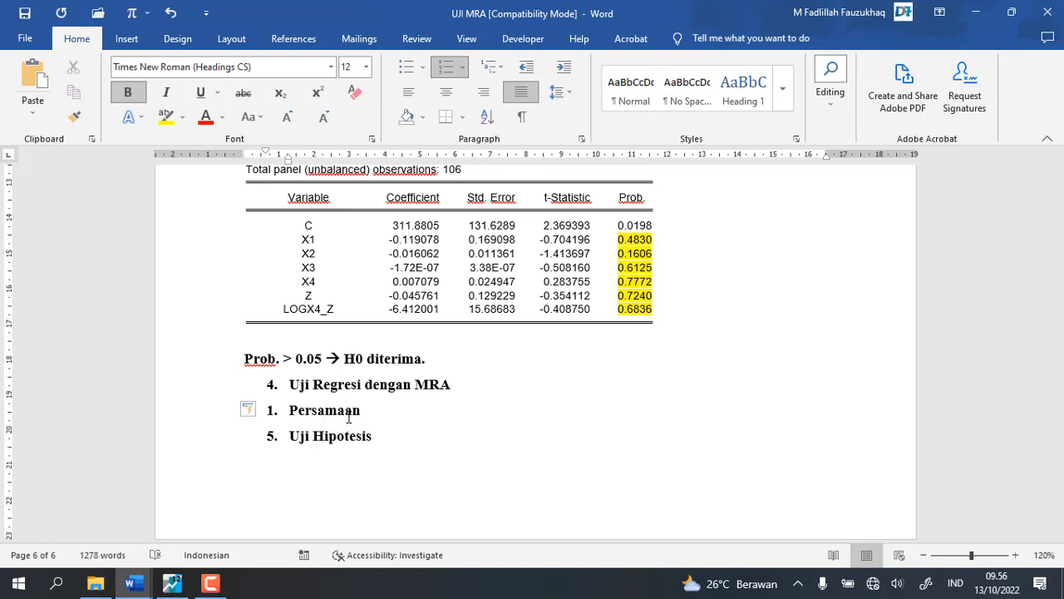
text(I)
key(Return)
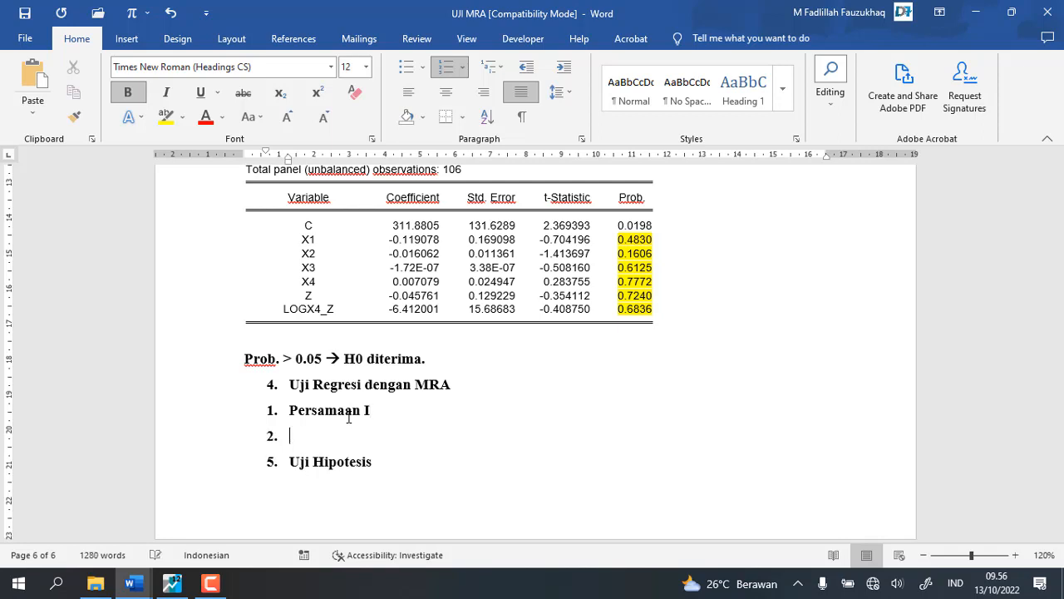
Enter "Persamaan II" as the second numbered item under "Uji Regresi dengan MRA".
text(p)
text(ER)
key(BackSpace)
key(BackSpace)
text(ersamaan II)
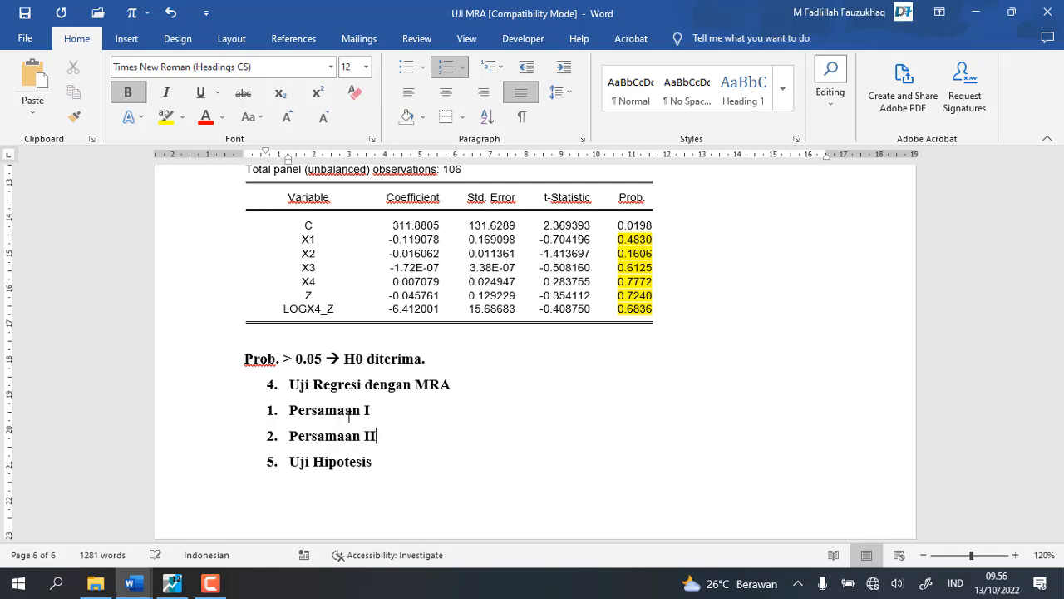
Insert an unnumbered line below "Persamaan I" and paste the copied estimation output there.
key(Up)
key(Return)
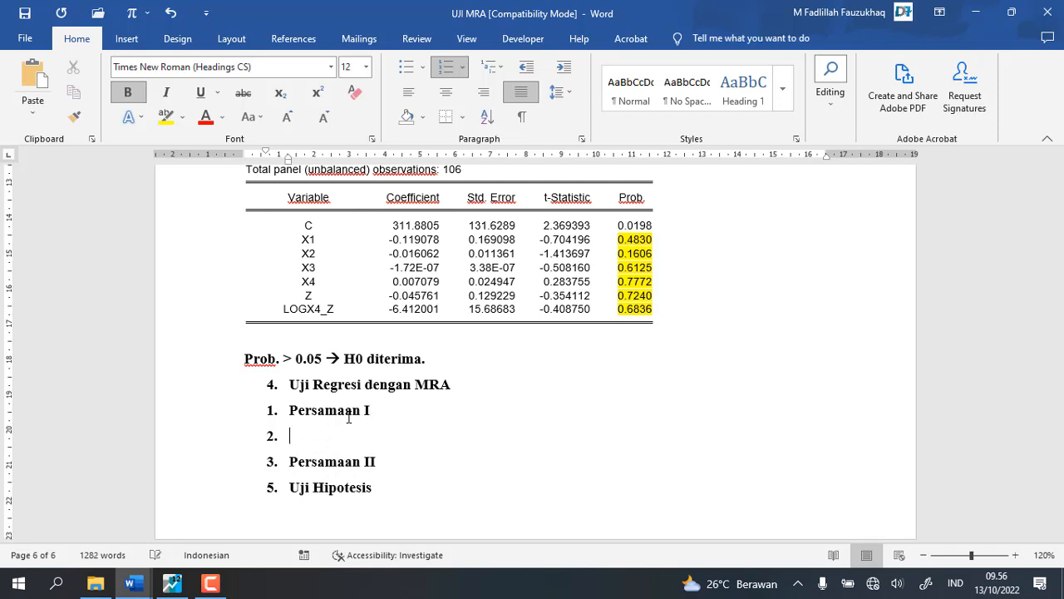
key(BackSpace)
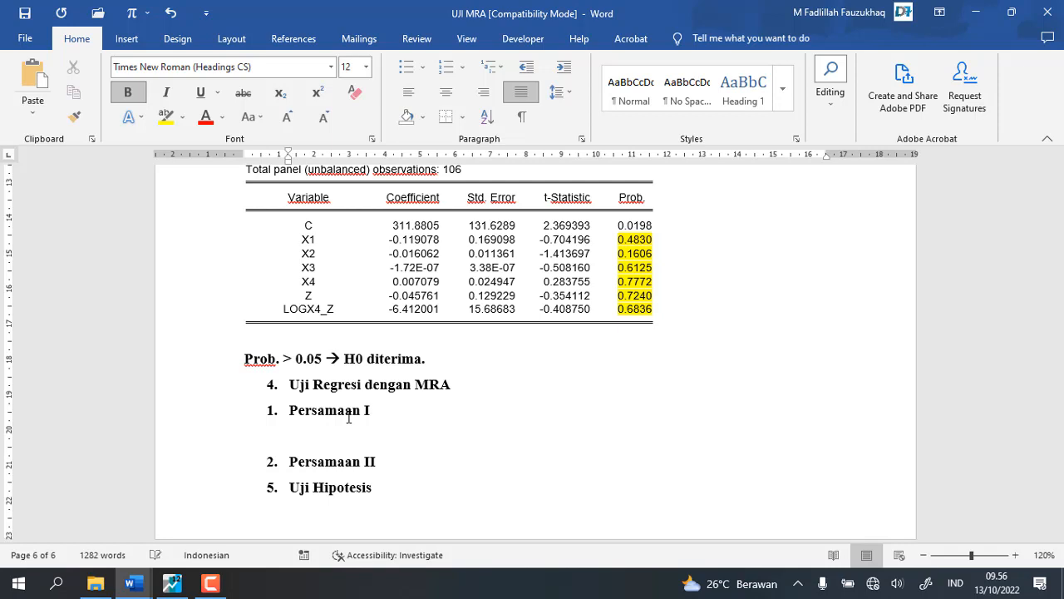
key(ctrl+v)
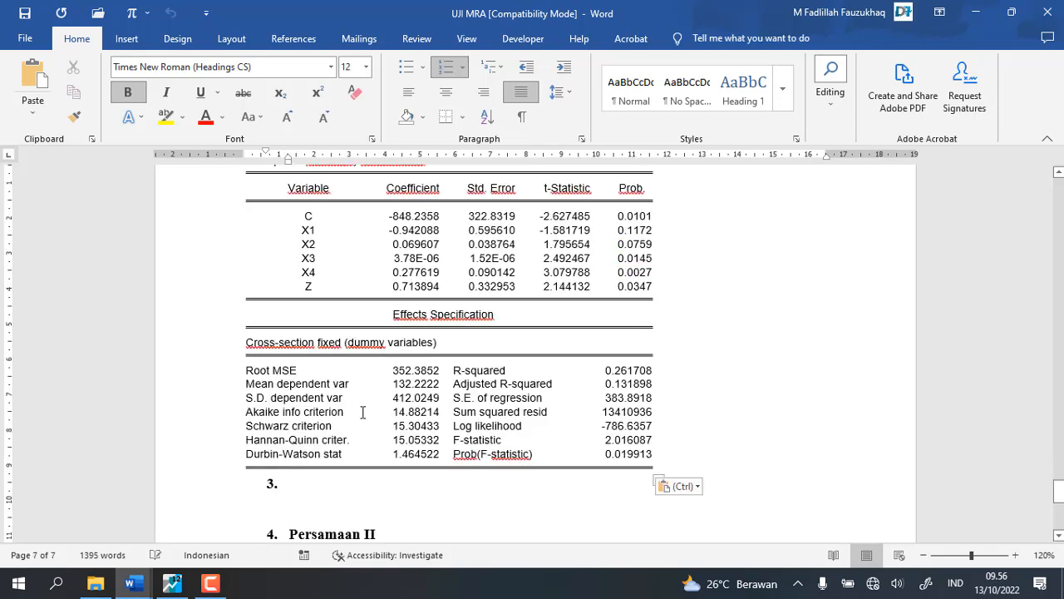
Remove the leftover empty numbered lines directly below and above the pasted output table.
click(310, 482)
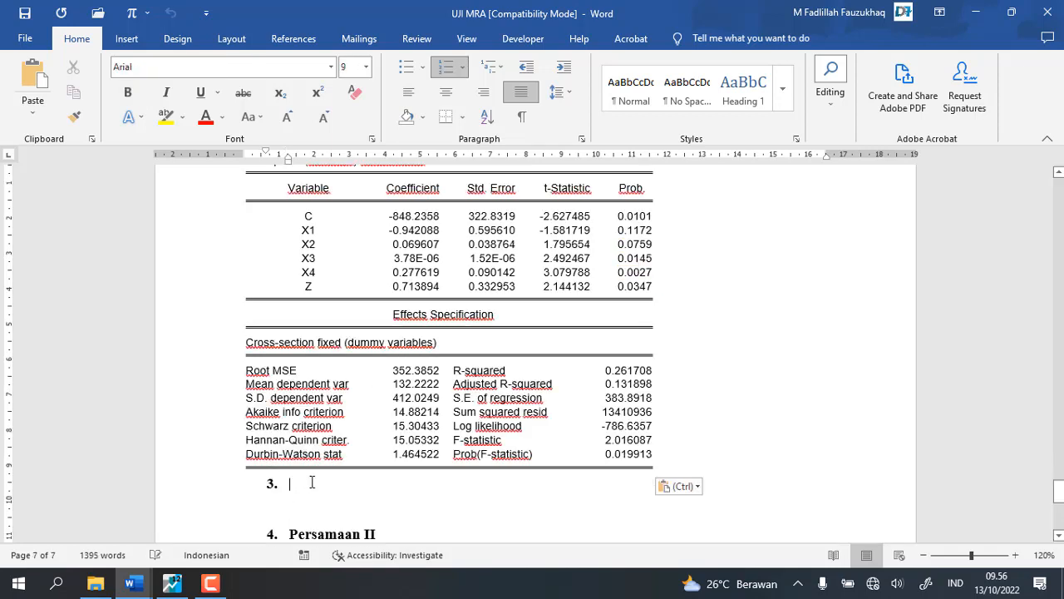
key(BackSpace)
key(BackSpace)
scroll(309, 473, up, 4)
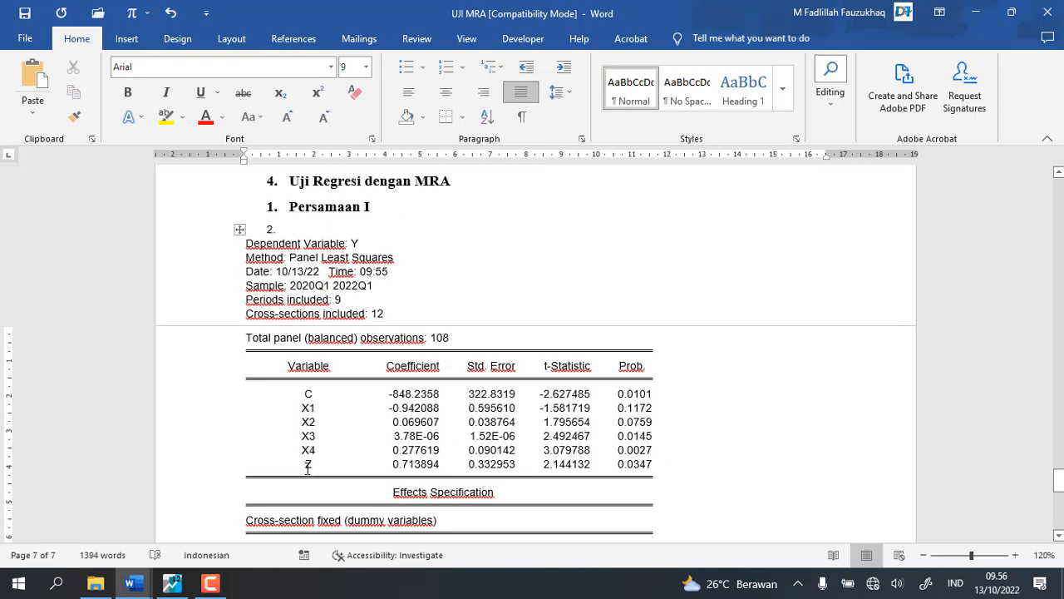
scroll(307, 468, up, 2)
key(BackSpace)
key(BackSpace)
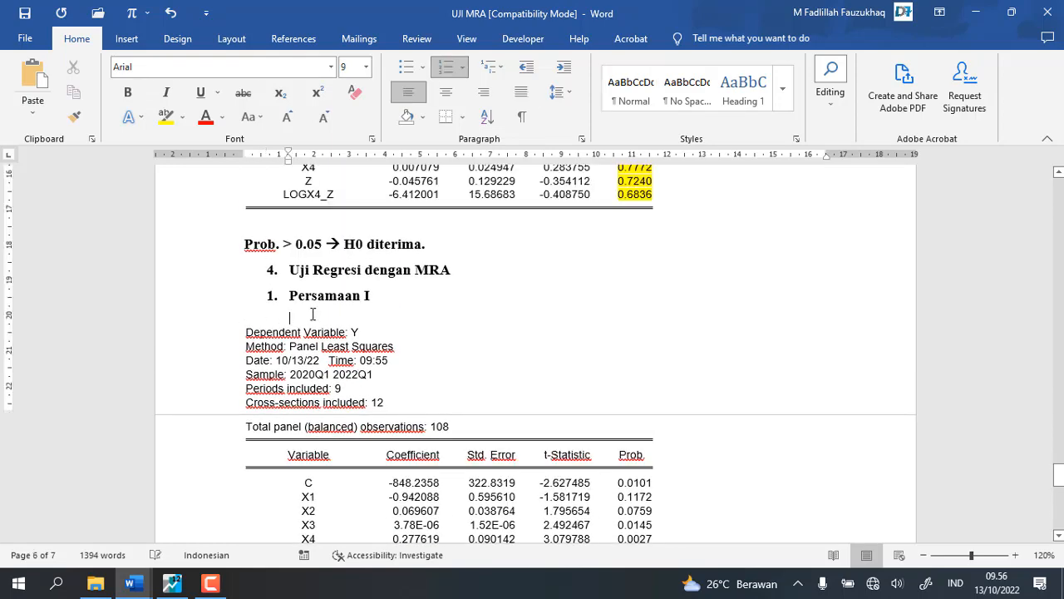
key(BackSpace)
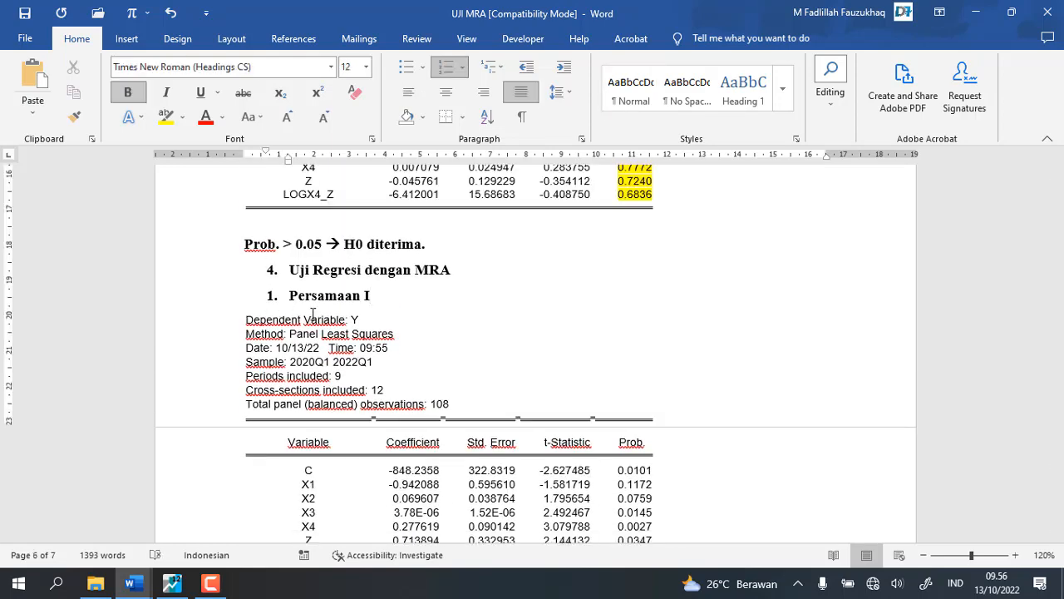
Review the pasted Persamaan I output, from the coefficients and probabilities down to R-squared and Prob(F-statistic).
scroll(414, 407, down, 3)
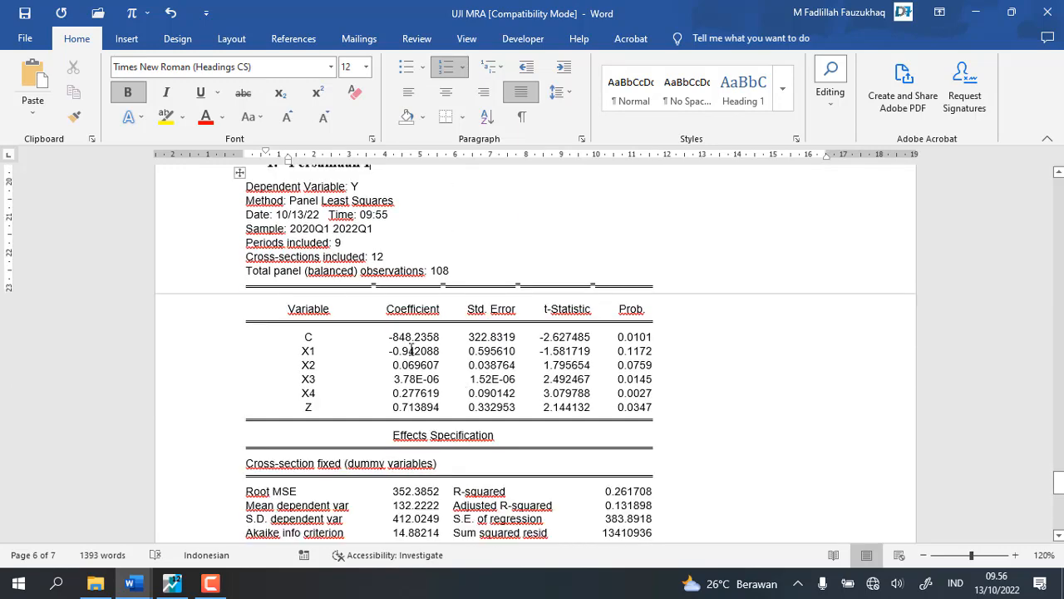
scroll(372, 308, up, 3)
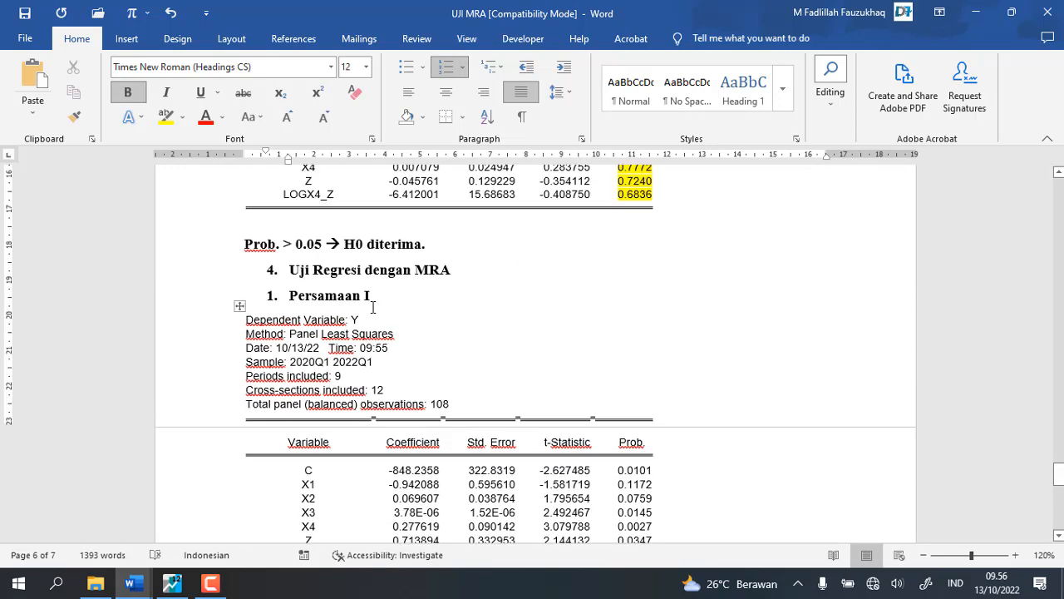
scroll(390, 374, down, 2)
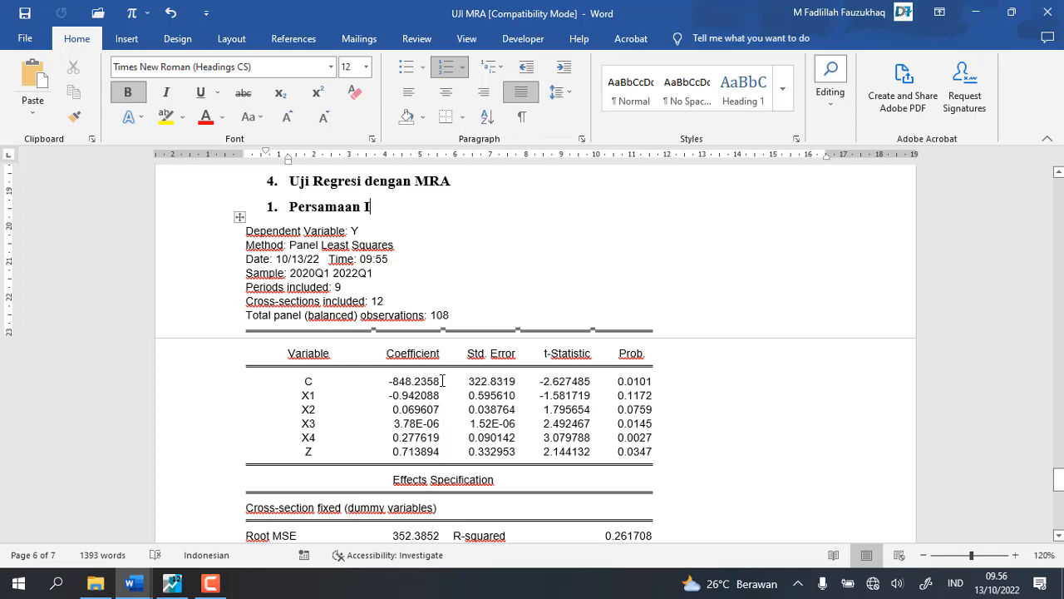
scroll(439, 381, up, 1)
scroll(439, 381, down, 2)
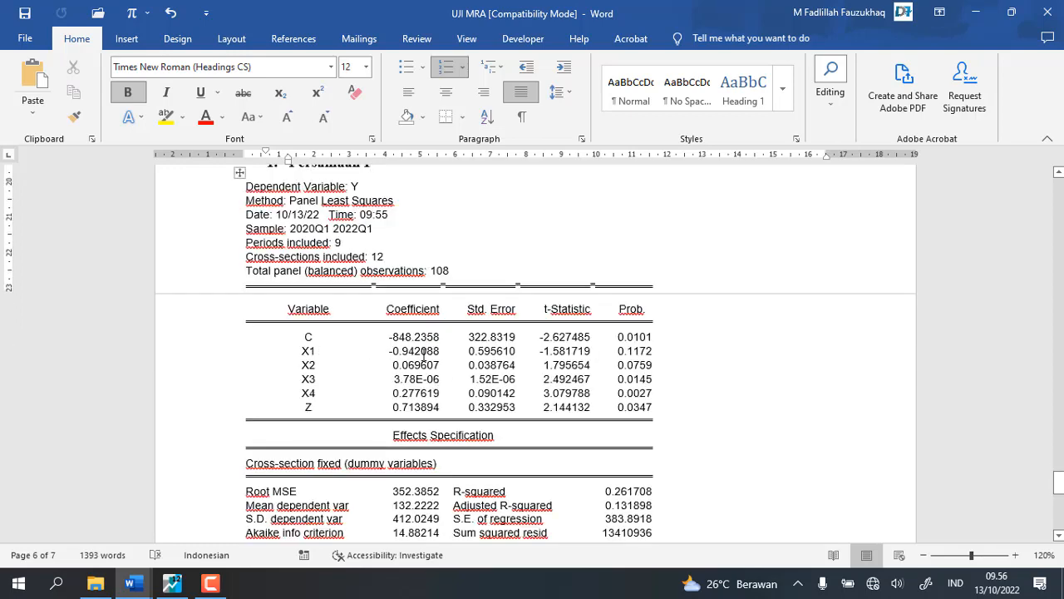
scroll(427, 380, down, 1)
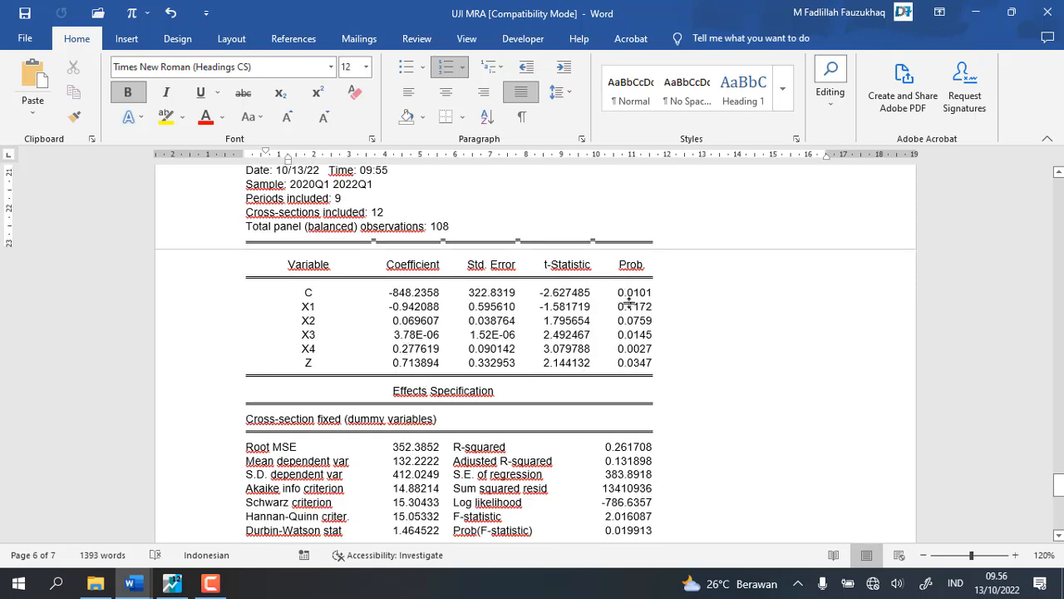
scroll(565, 348, down, 2)
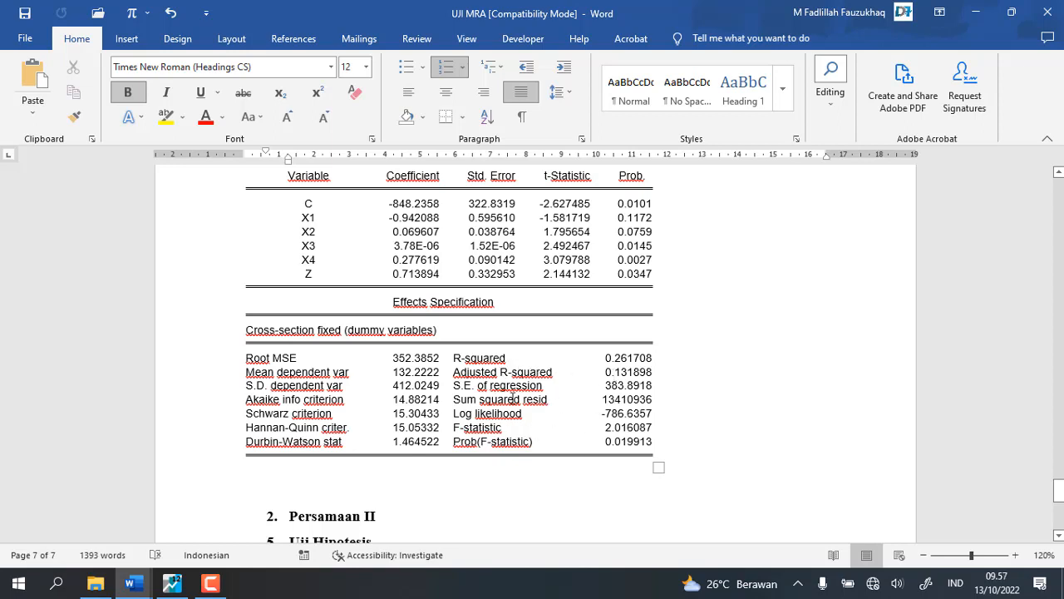
scroll(482, 431, up, 5)
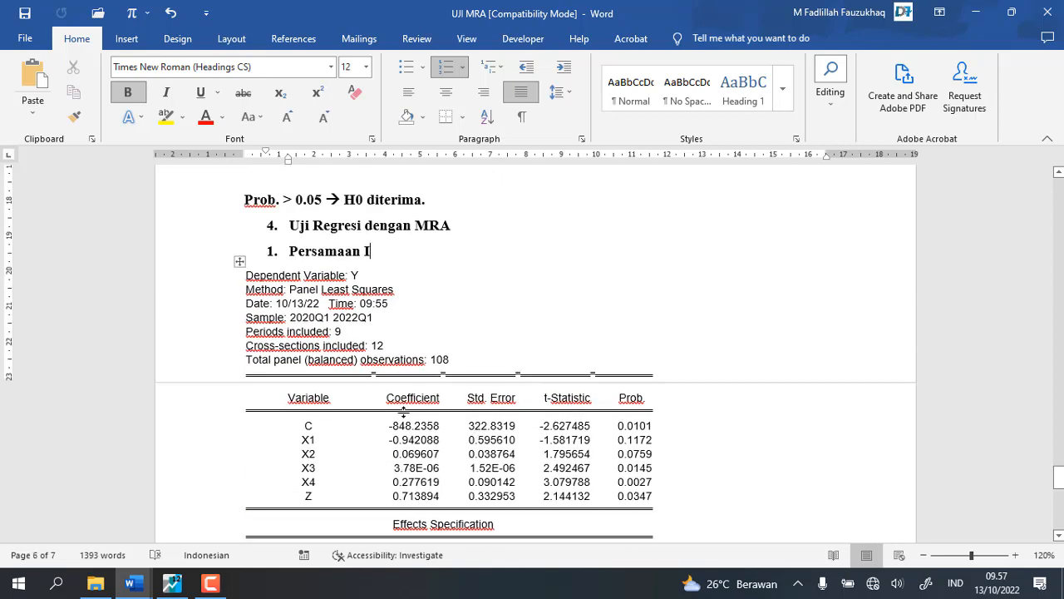
scroll(392, 339, down, 6)
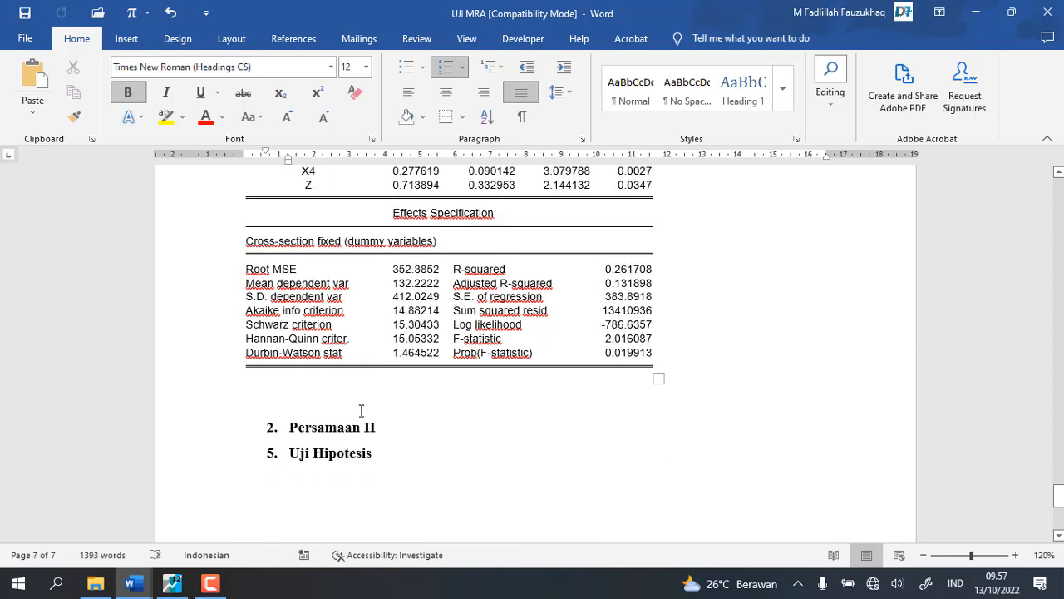
Delete the extra blank line above "Persamaan II" and add an unnumbered blank line below that heading.
click(329, 407)
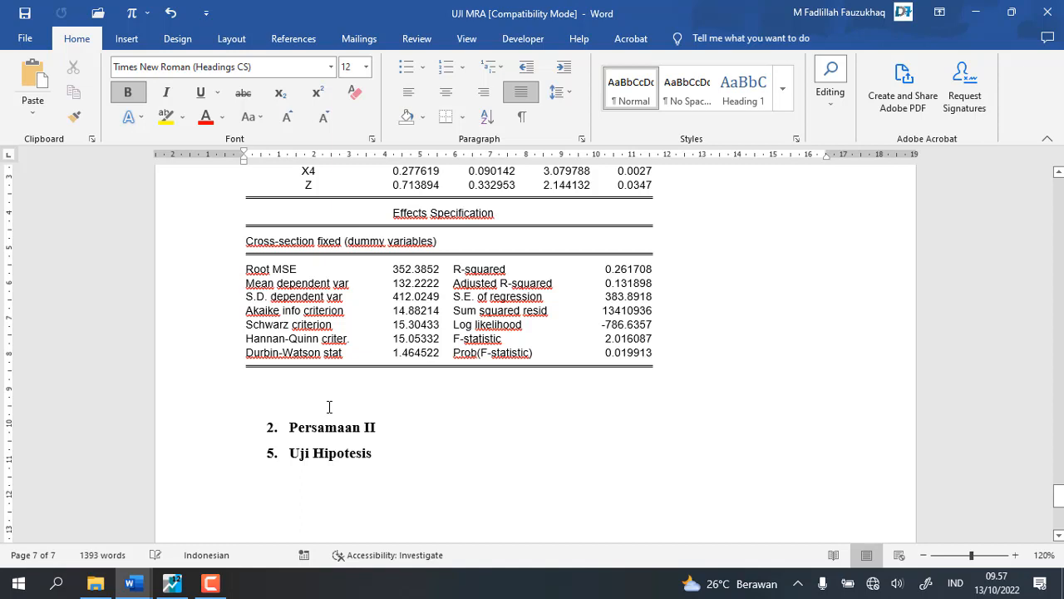
key(BackSpace)
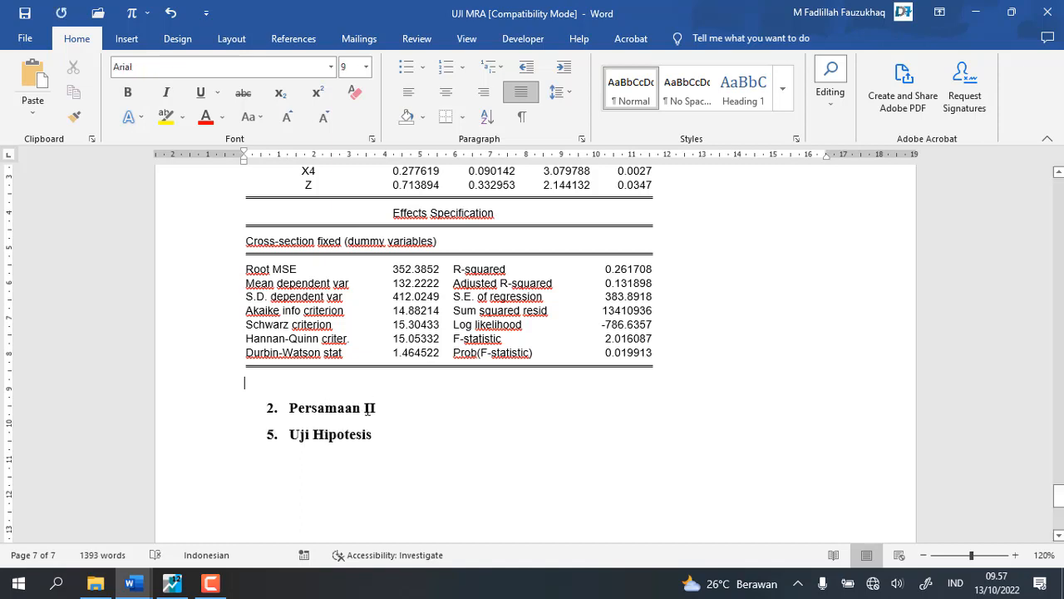
click(387, 409)
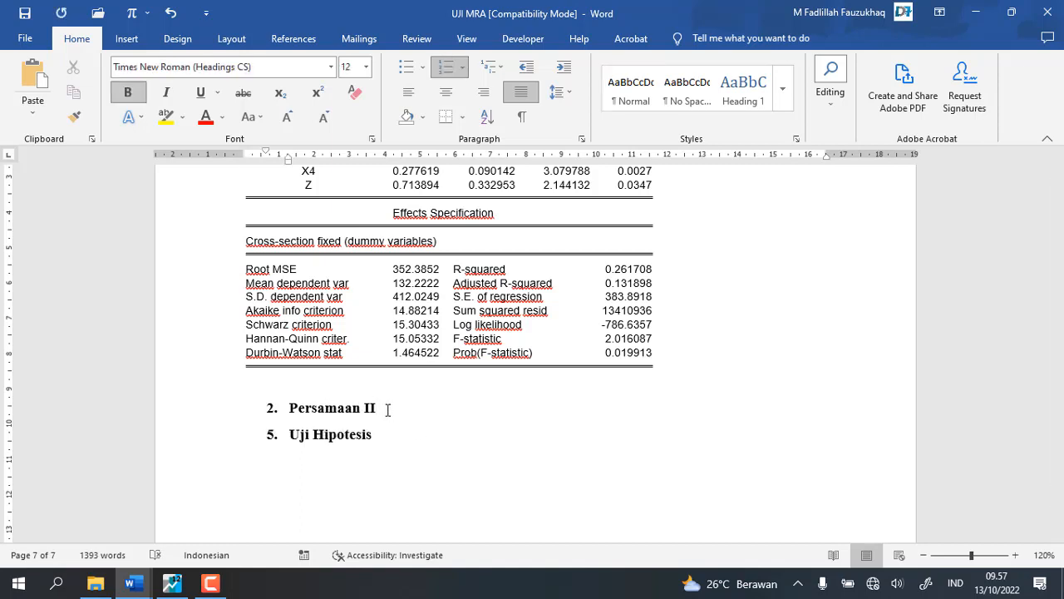
key(Return)
key(BackSpace)
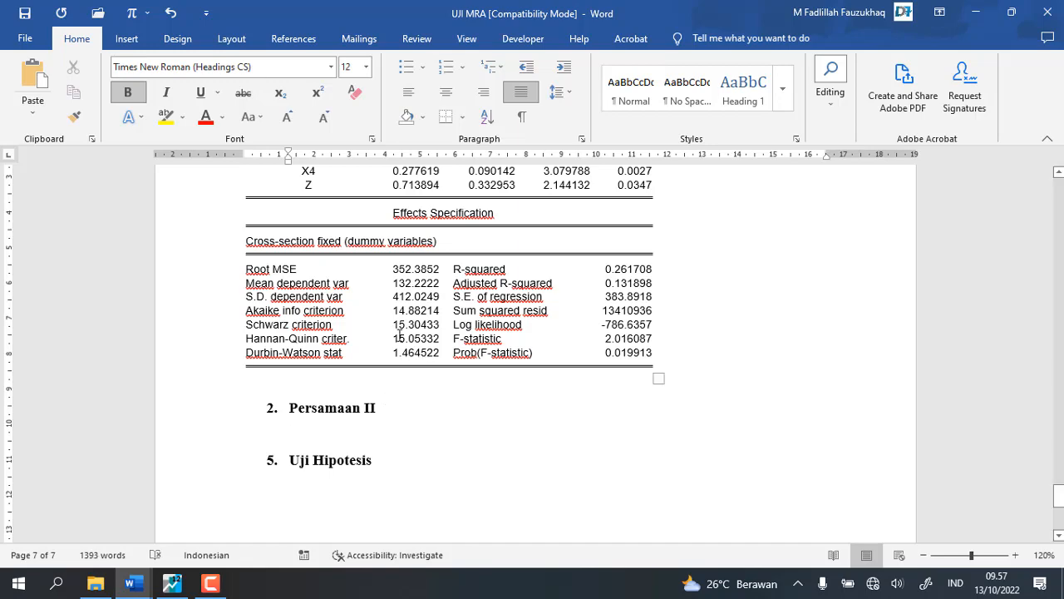
Examine the coefficients of the constant, X1, X2, X3 and Z in the Persamaan I table.
scroll(391, 332, up, 4)
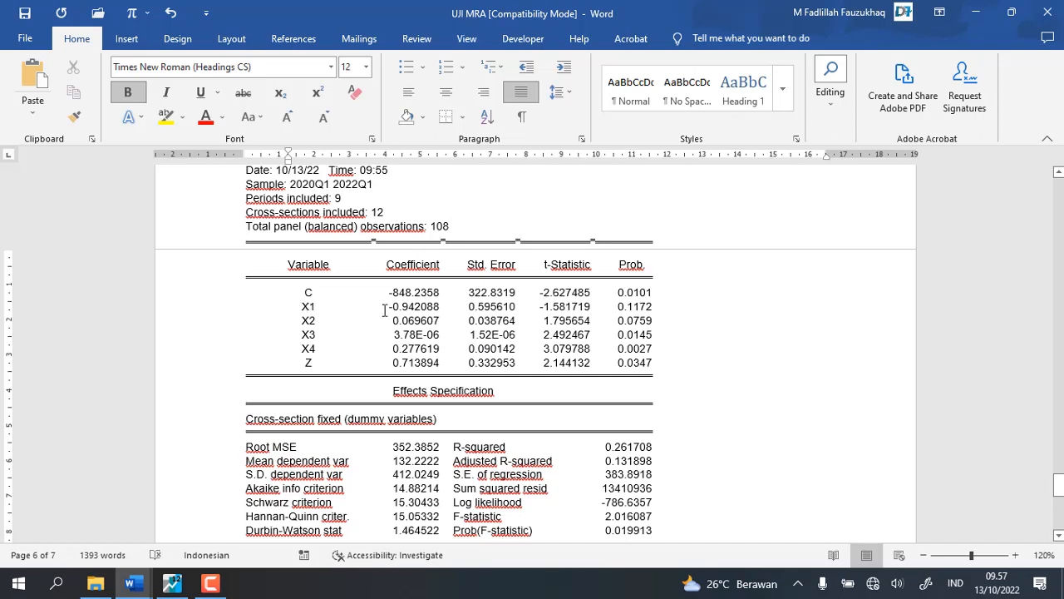
scroll(385, 311, up, 1)
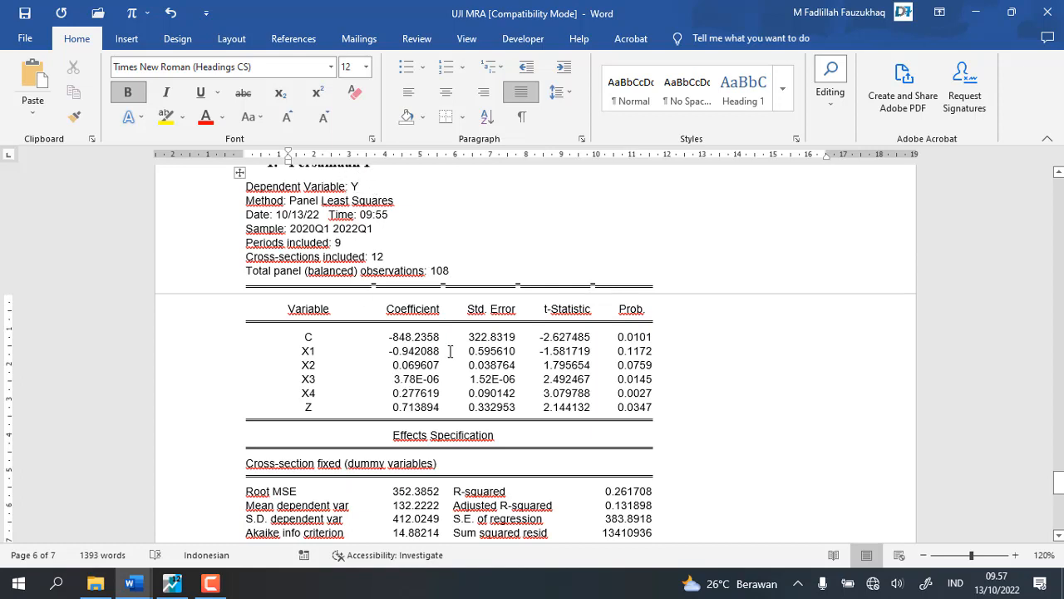
drag(445, 351, 384, 352)
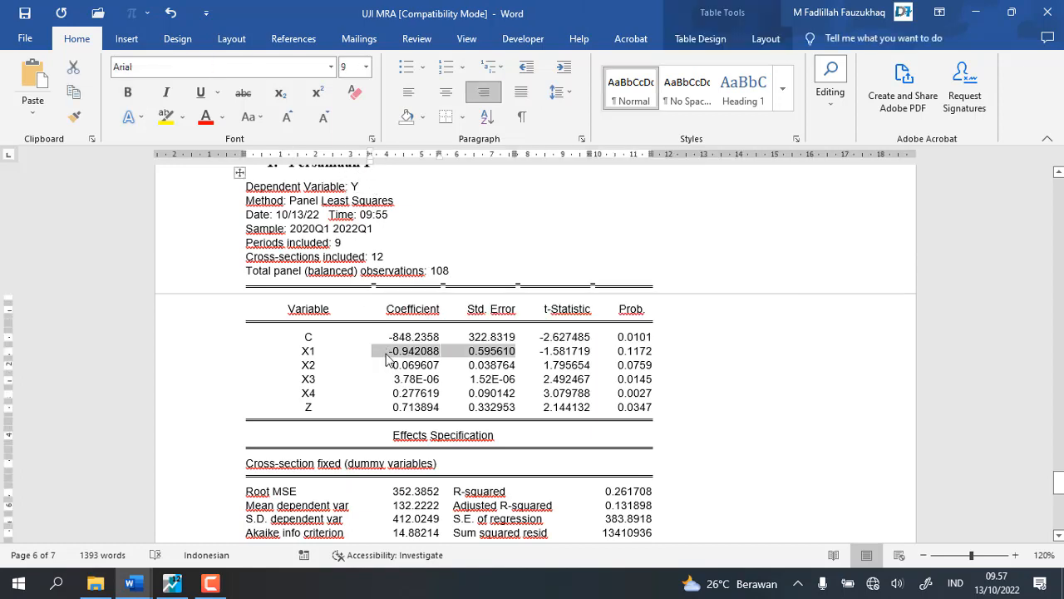
click(413, 353)
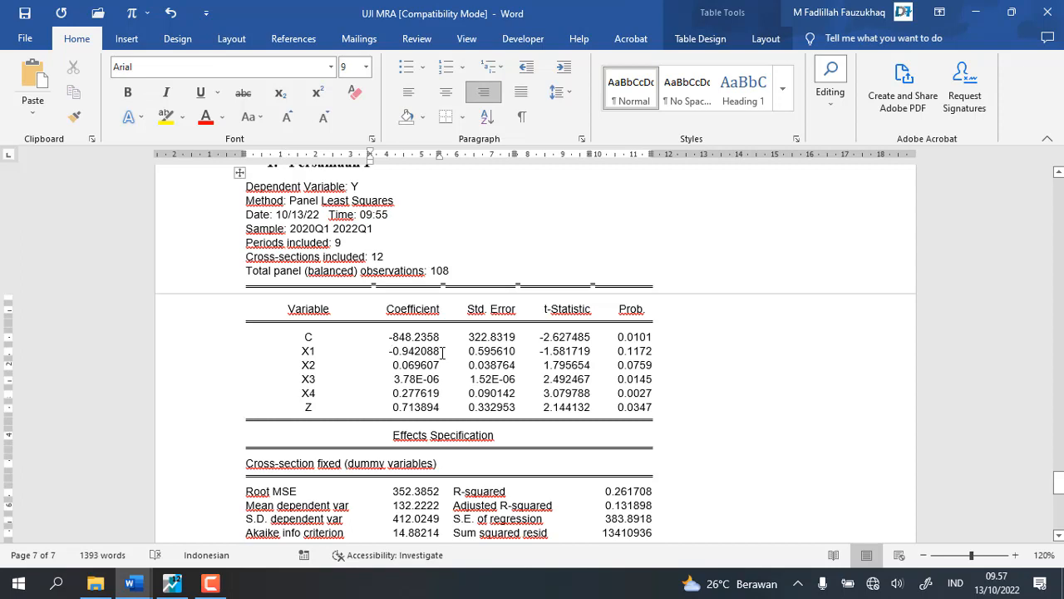
drag(443, 353, 415, 356)
click(388, 359)
mouse_move(443, 365)
mouse_down()
mouse_move(402, 370)
mouse_move(439, 365)
mouse_up()
click(384, 367)
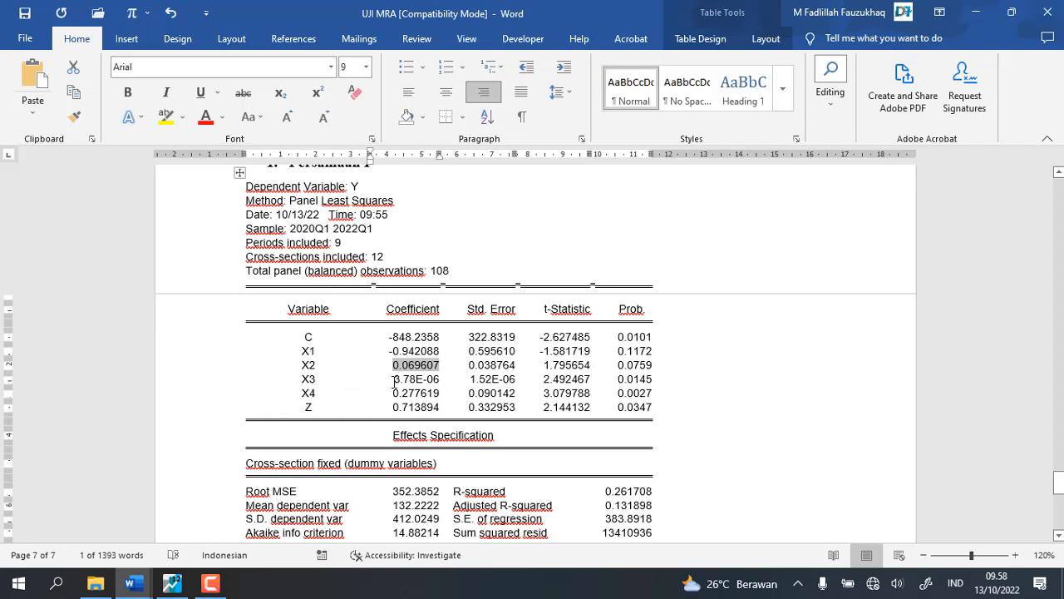
drag(395, 380, 442, 376)
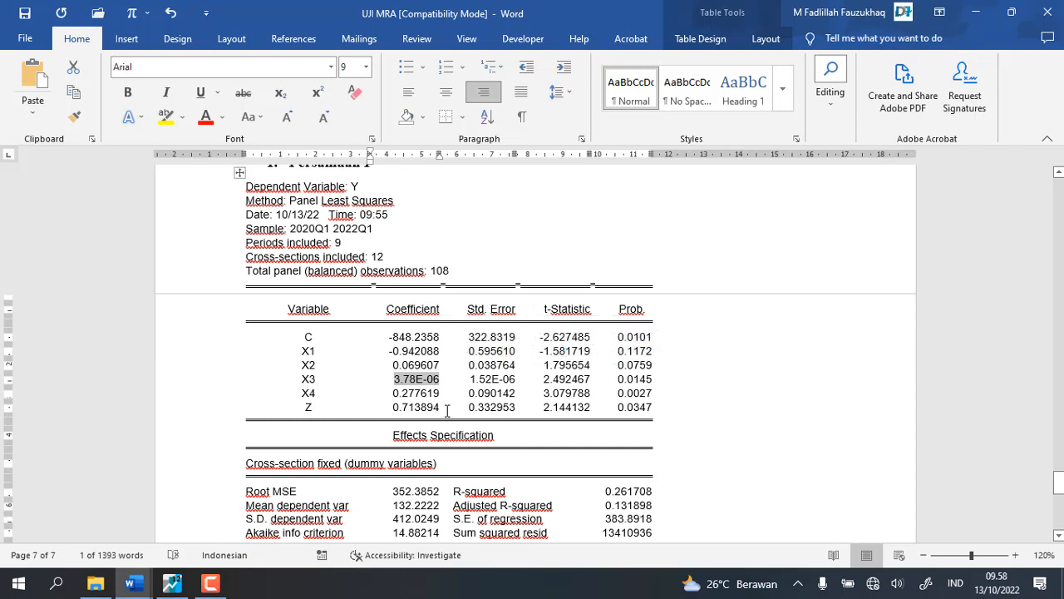
drag(438, 407, 414, 408)
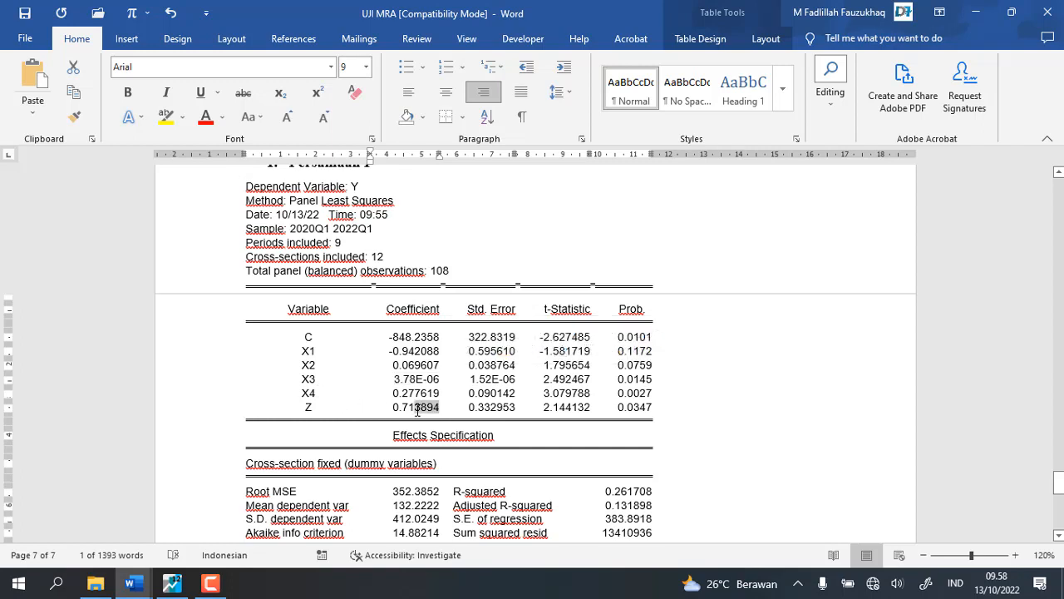
click(387, 338)
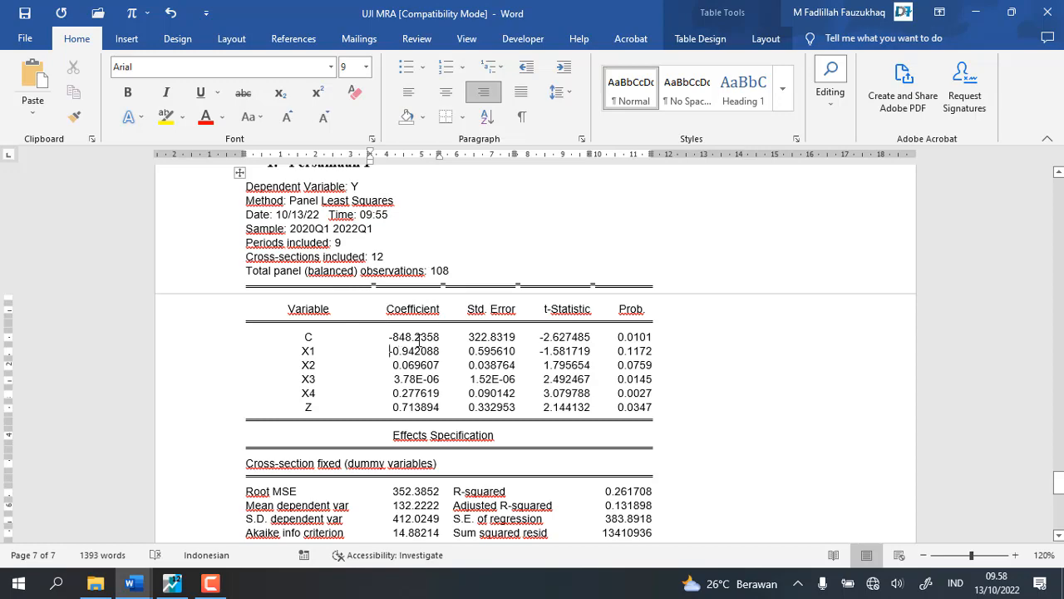
Switch to EViews, freeze the equation output as a table named regresi, and close the table window.
scroll(394, 427, down, 5)
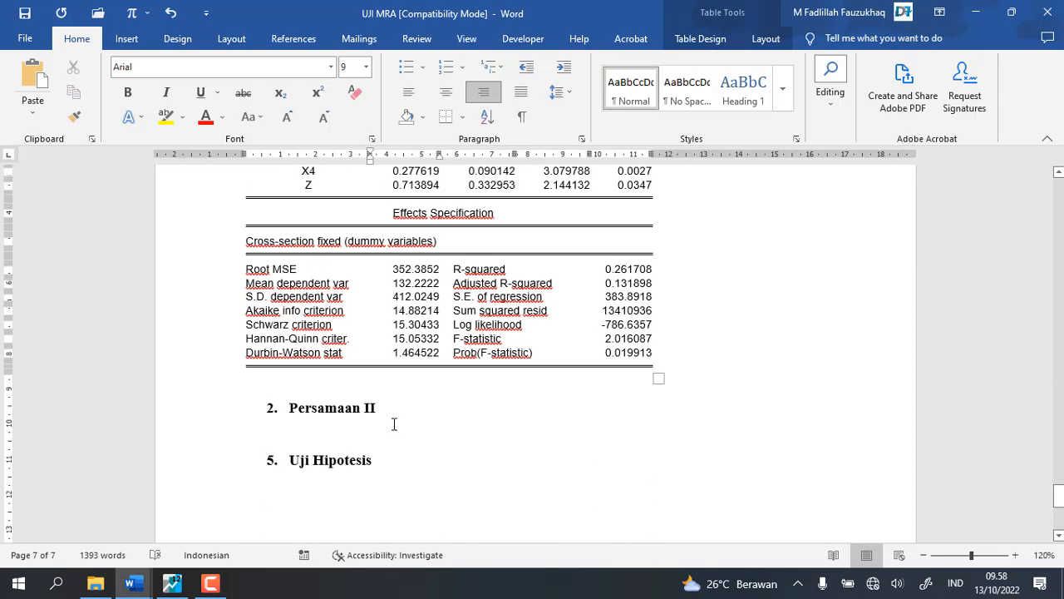
click(318, 430)
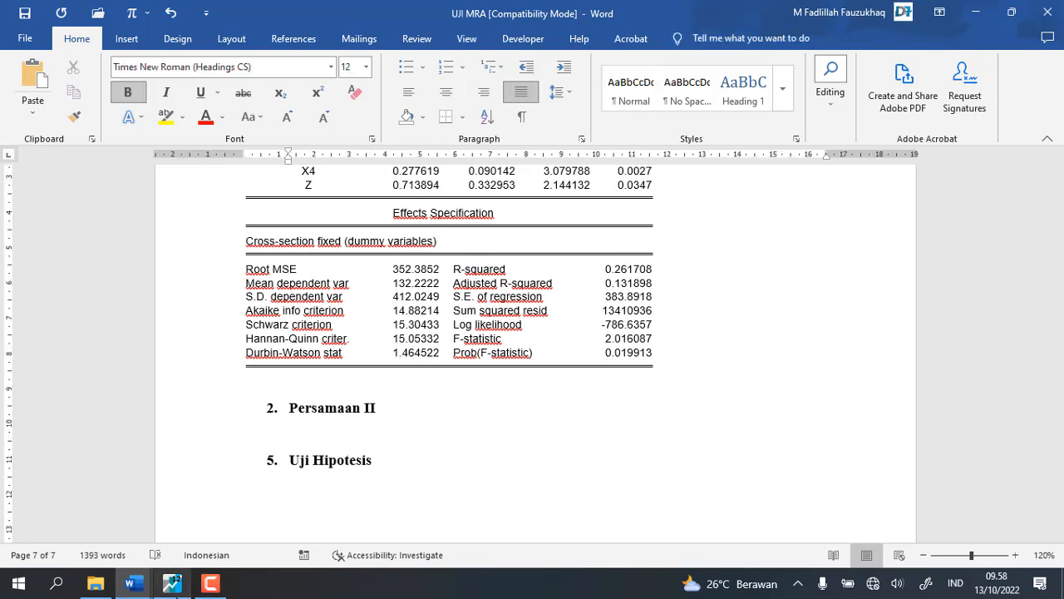
mouse_move(172, 584)
click(176, 545)
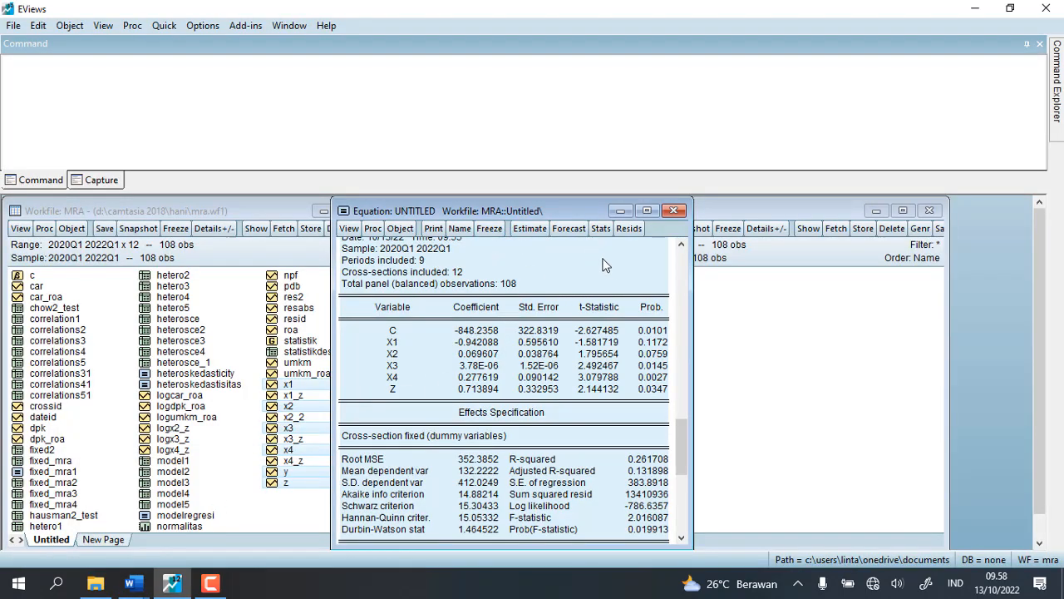
click(494, 230)
click(483, 230)
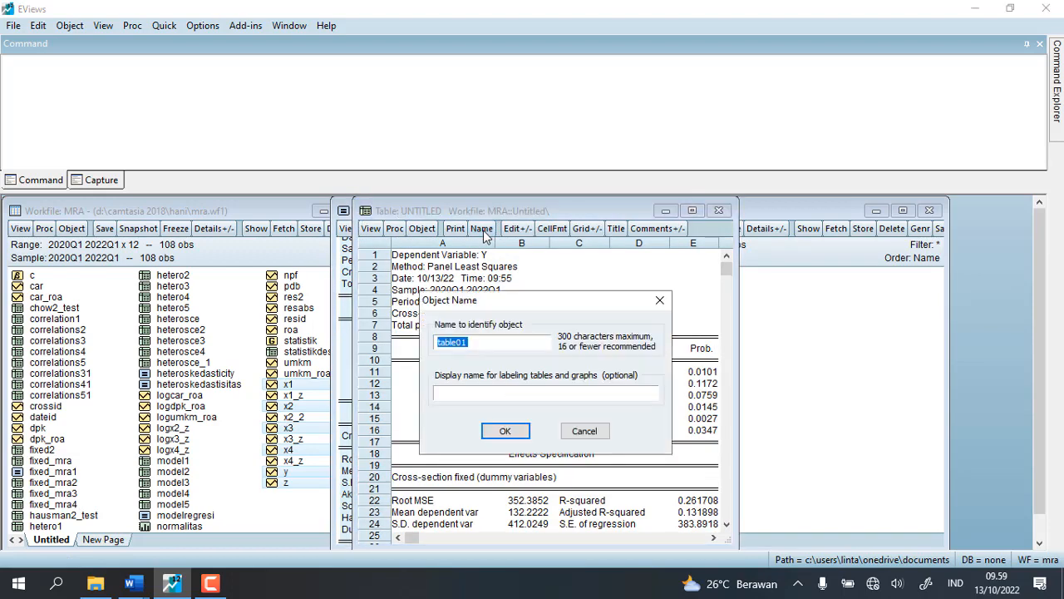
text(m)
key(Return)
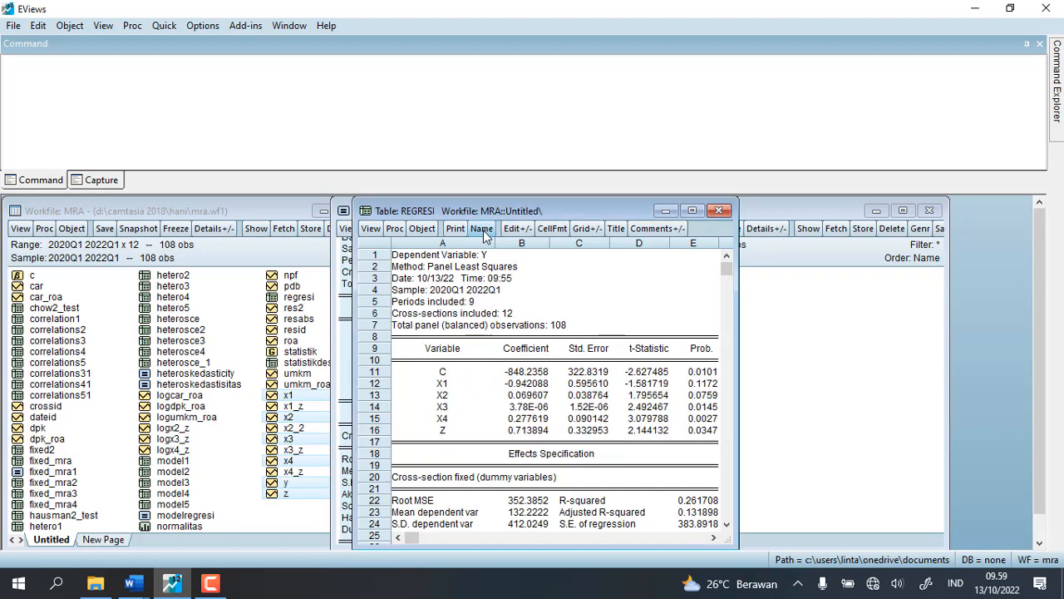
click(717, 213)
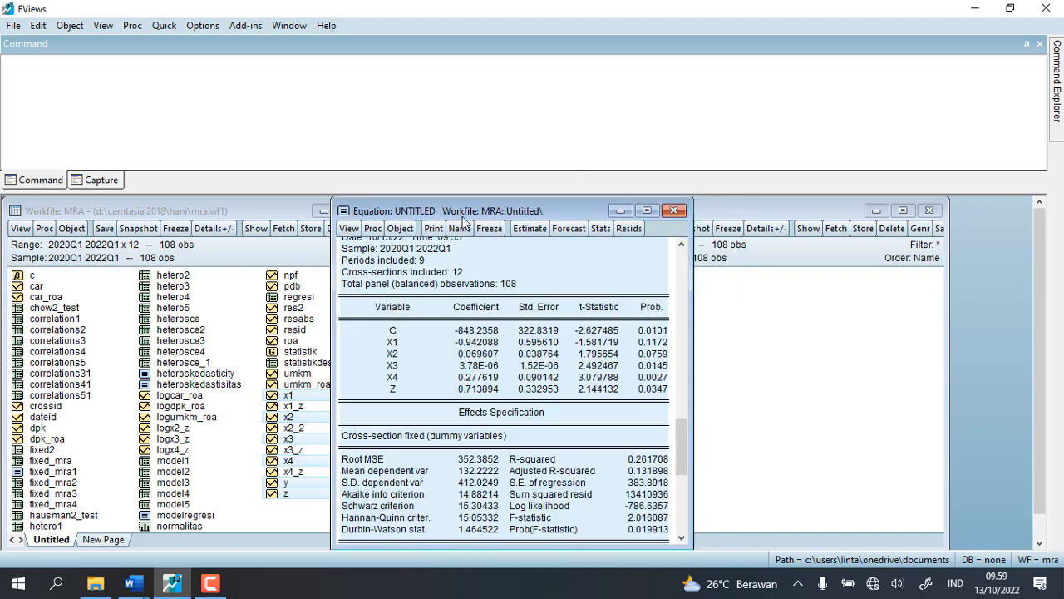
Re-estimate the equation with the interaction term x1_z added, using the specification y c x1 x2 x3 x4 z x1_z.
click(373, 229)
click(428, 243)
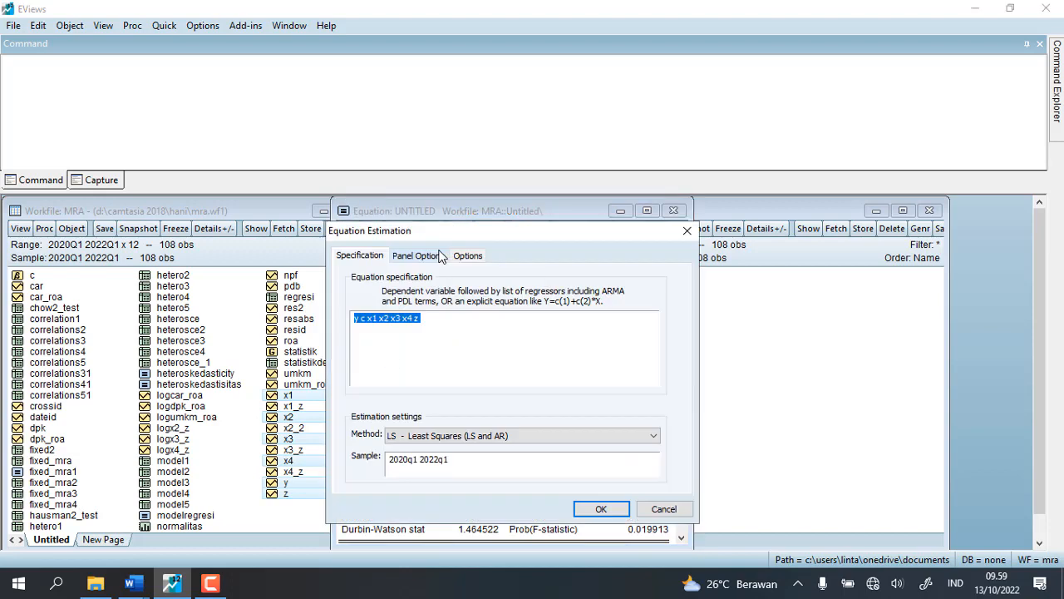
click(424, 317)
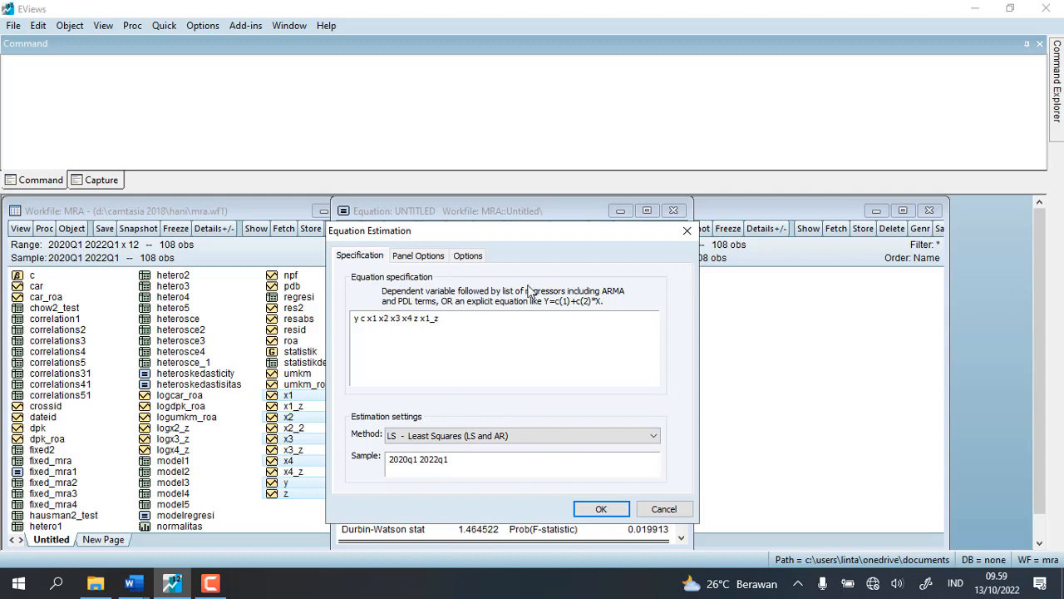
click(600, 509)
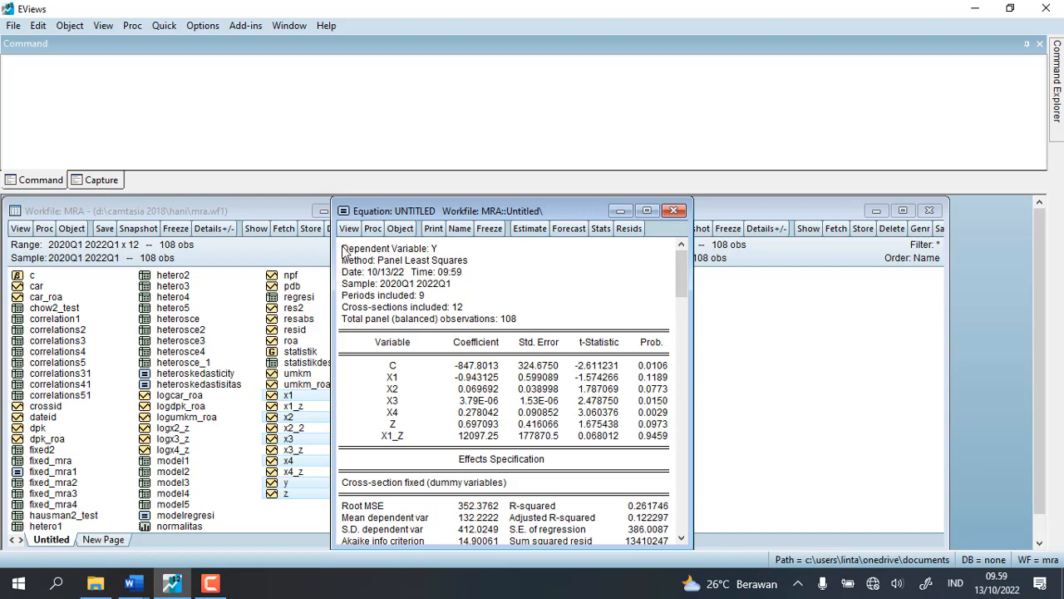
Copy the whole regression output with X1_Z and paste it under the Persamaan II heading in the UJI MRA Word document.
drag(342, 248, 667, 532)
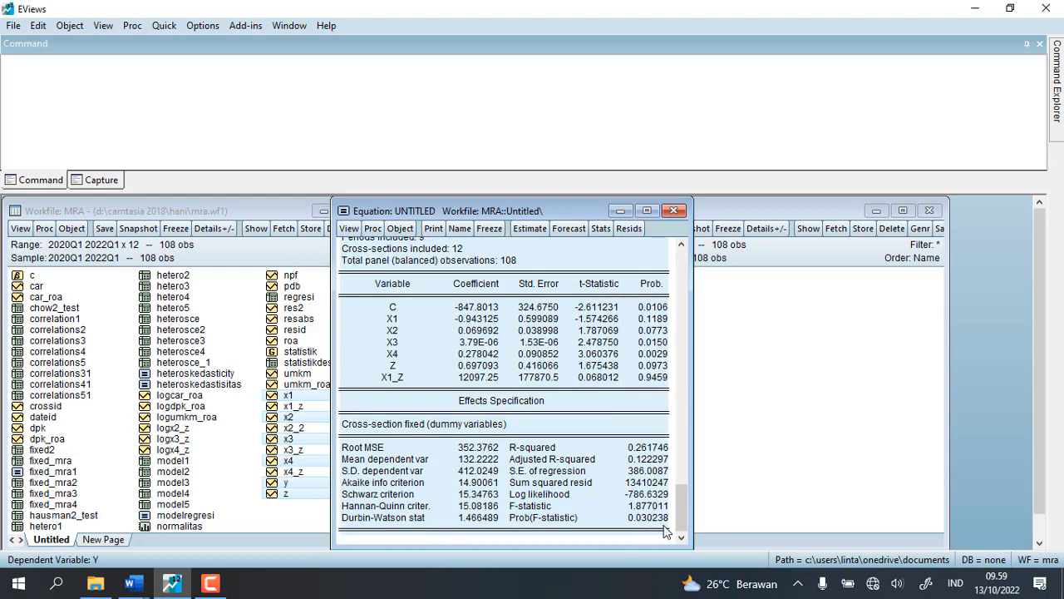
right_click(548, 494)
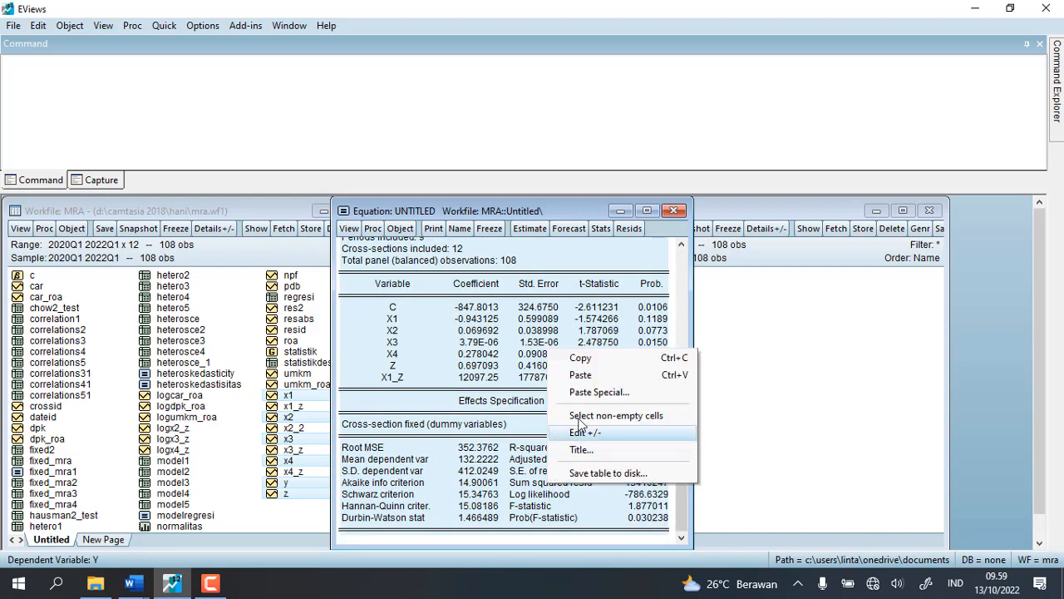
click(607, 363)
click(566, 327)
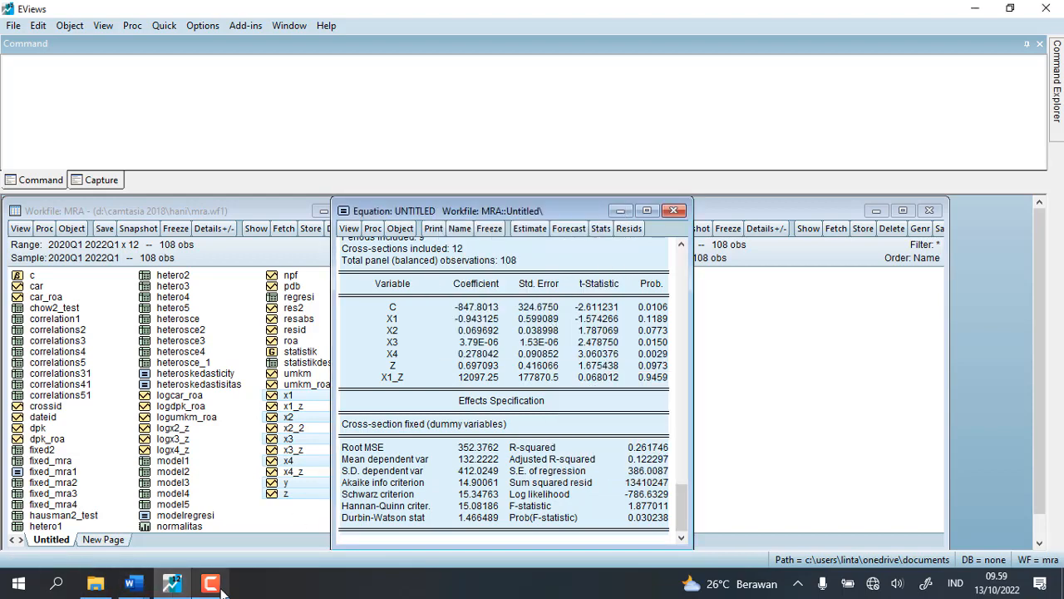
mouse_move(142, 589)
click(126, 540)
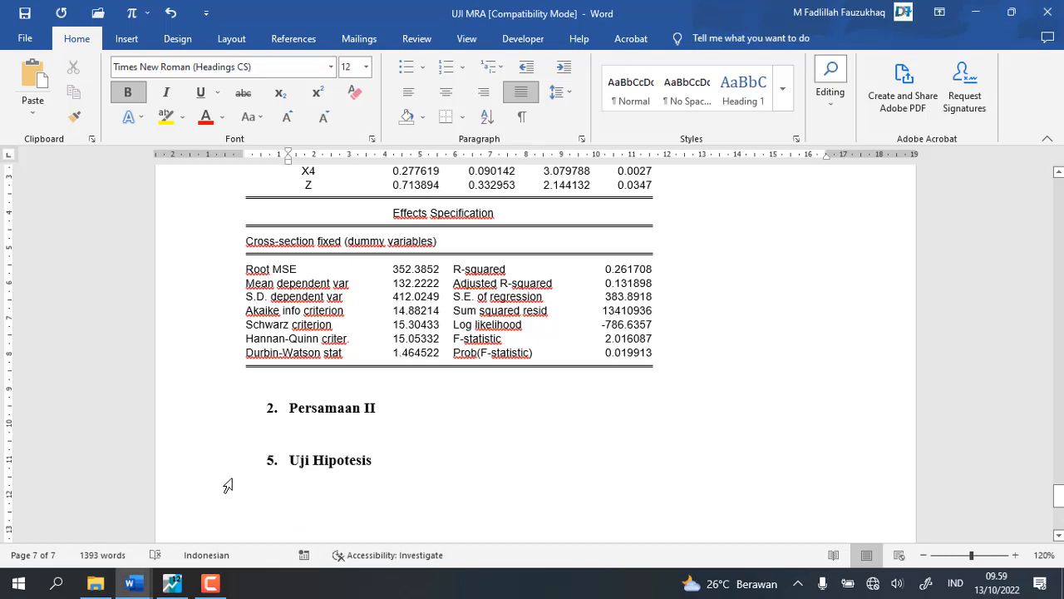
key(ctrl+v)
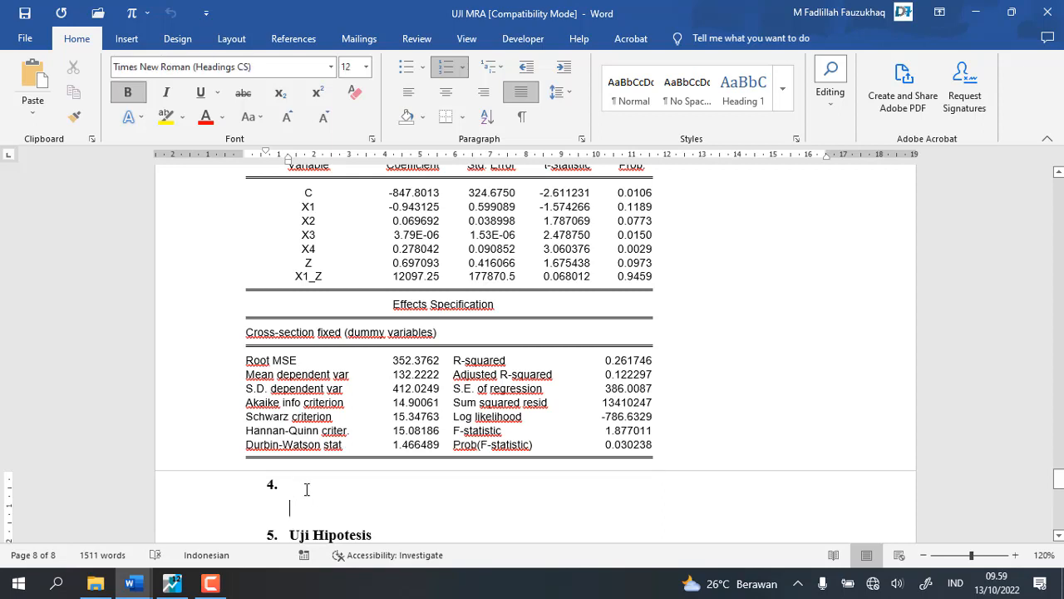
Delete the empty numbered line below the pasted output and enter the heading "3. Persamaan III" above Uji Hipotesis.
key(BackSpace)
key(BackSpace)
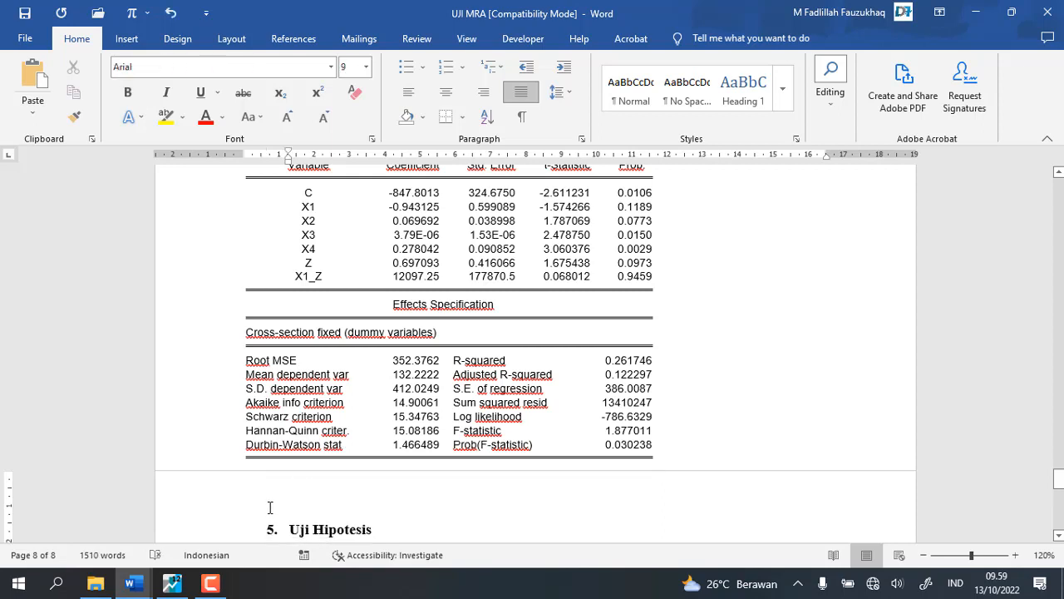
click(269, 507)
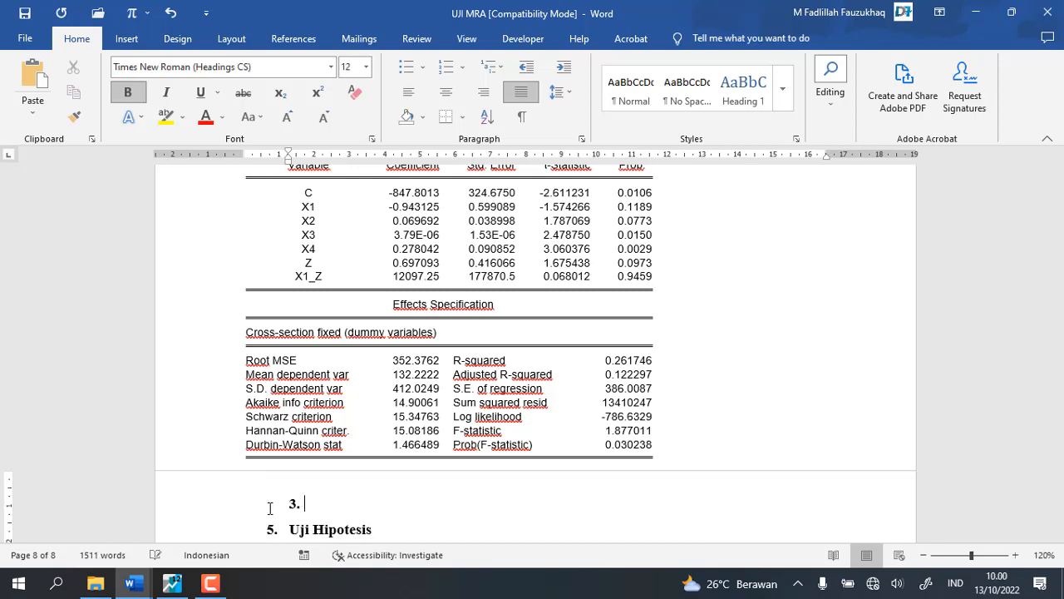
text(3. persamaan )
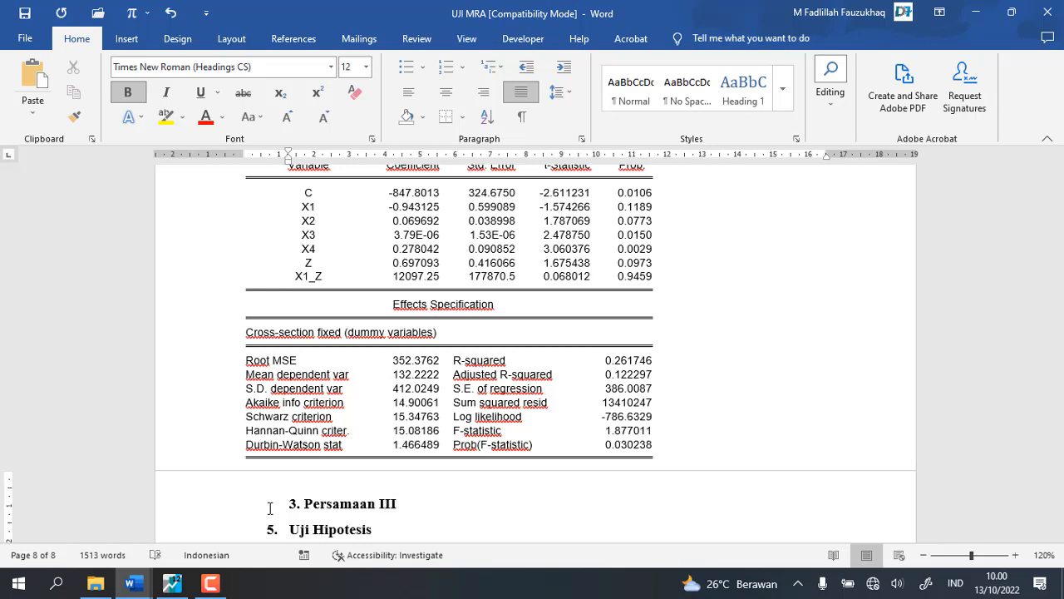
text(III)
key(Return)
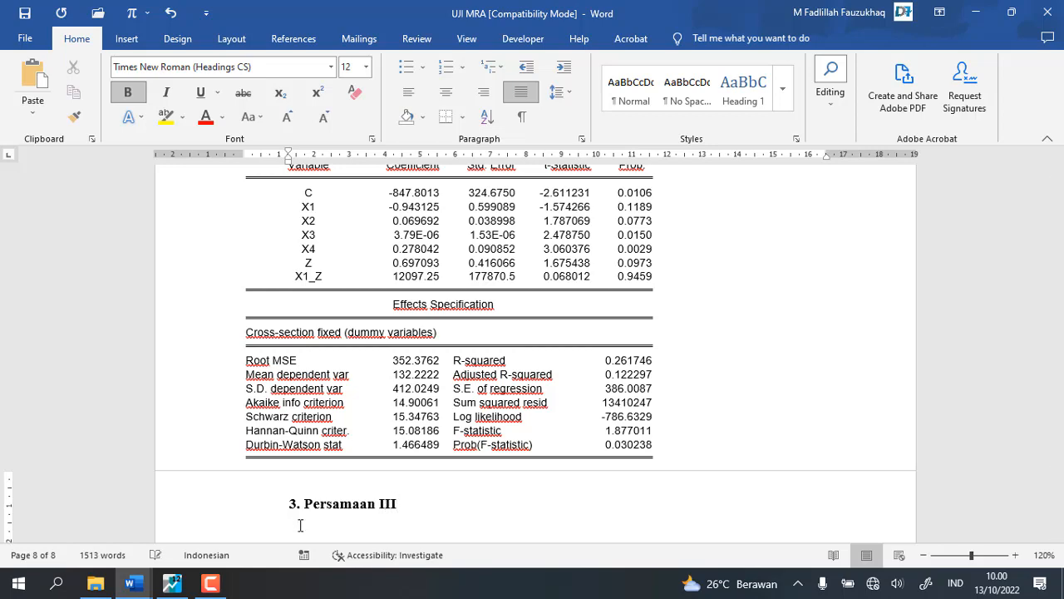
Remove the empty numbered line between the Persamaan II heading and its pasted output.
scroll(300, 525, up, 6)
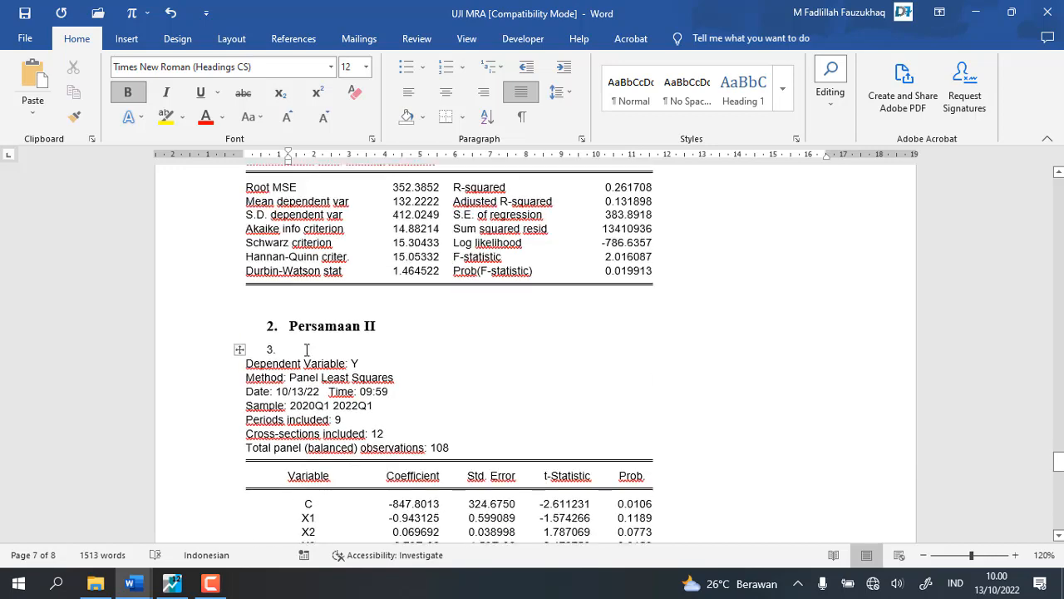
click(306, 349)
key(BackSpace)
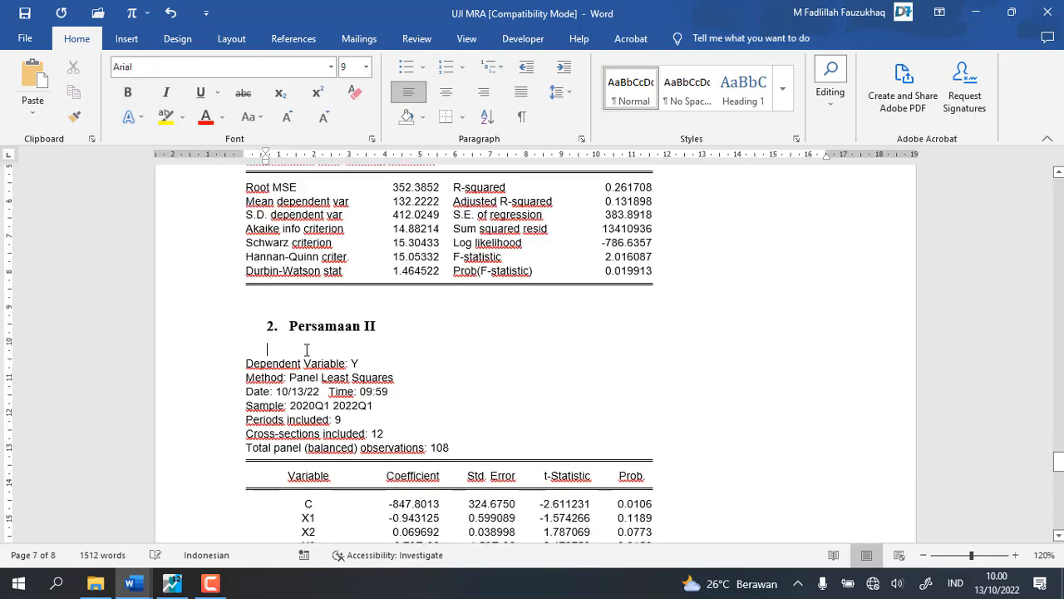
key(BackSpace)
Insert a blank line between the Persamaan II output and the "3. Persamaan III" heading.
scroll(327, 341, down, 3)
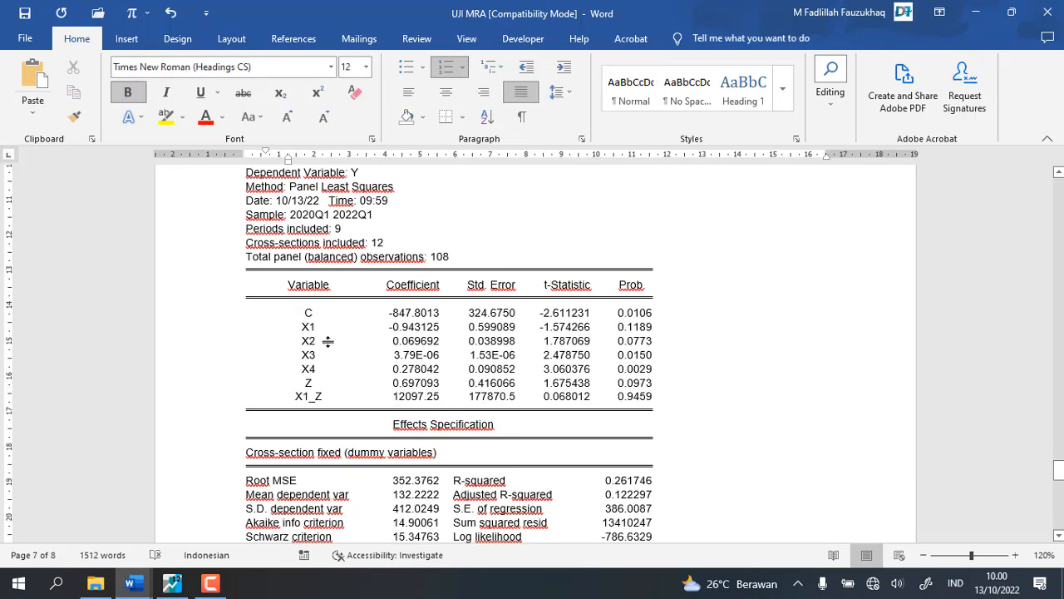
scroll(328, 341, down, 4)
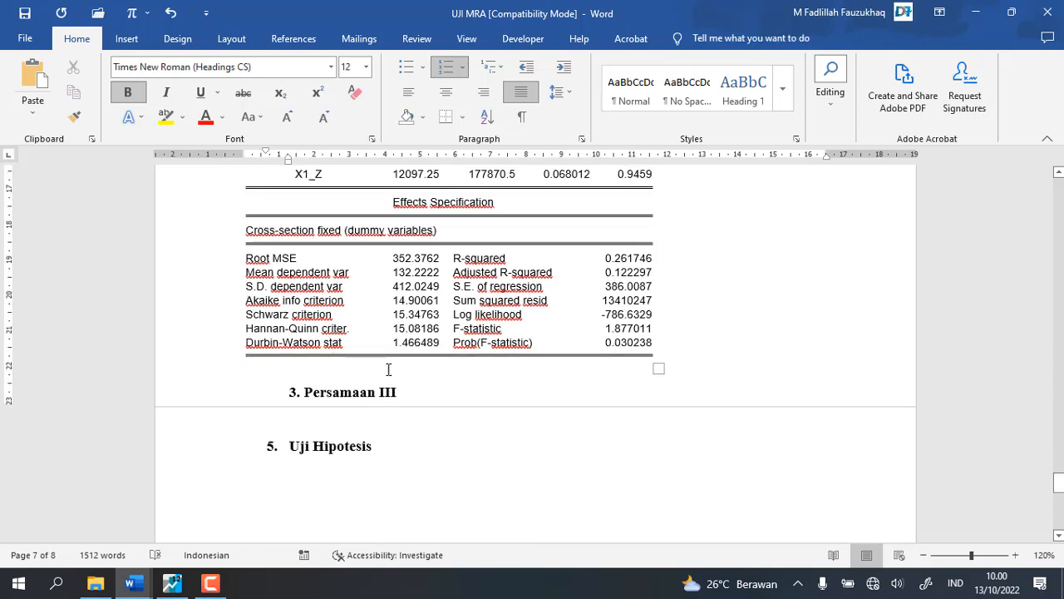
click(339, 373)
key(Return)
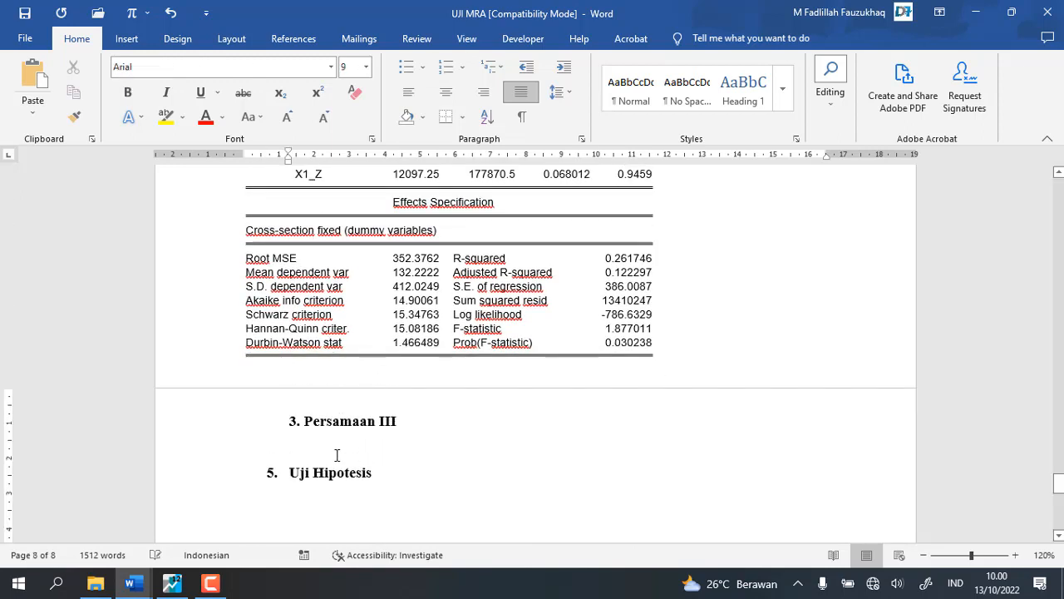
click(310, 447)
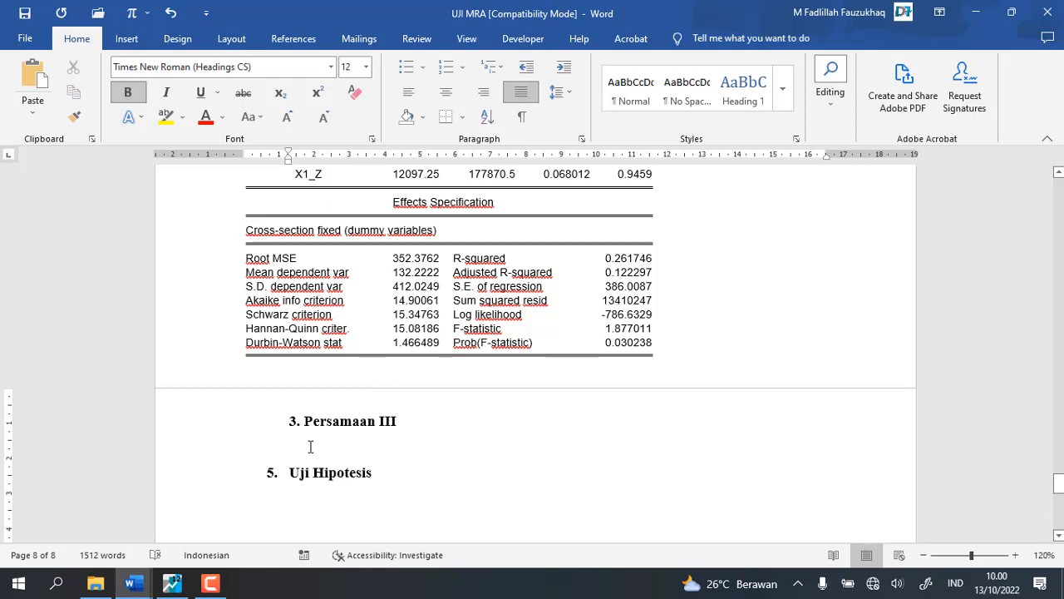
text(4.)
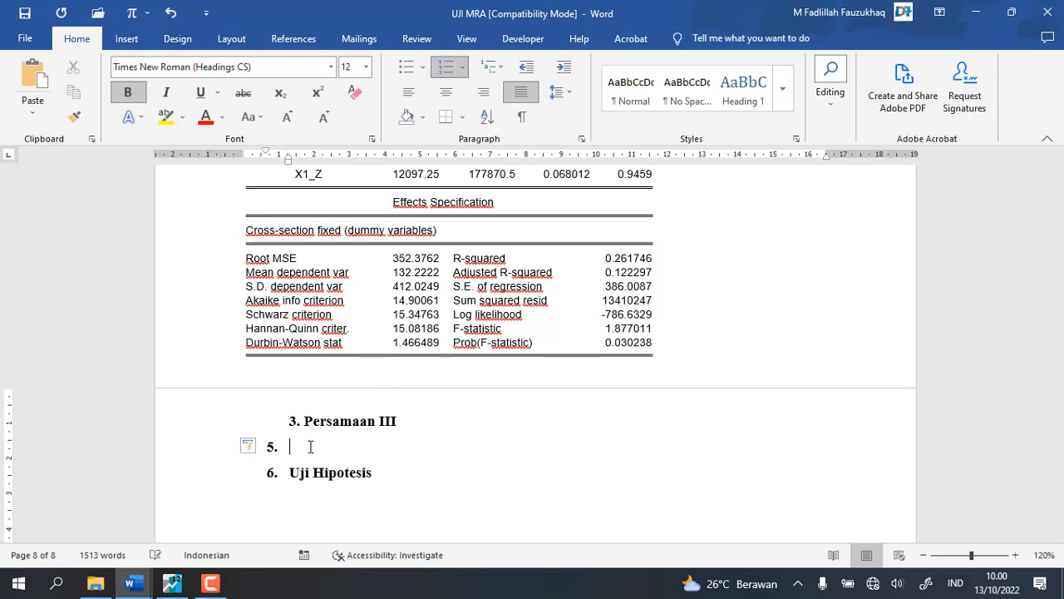
key(BackSpace)
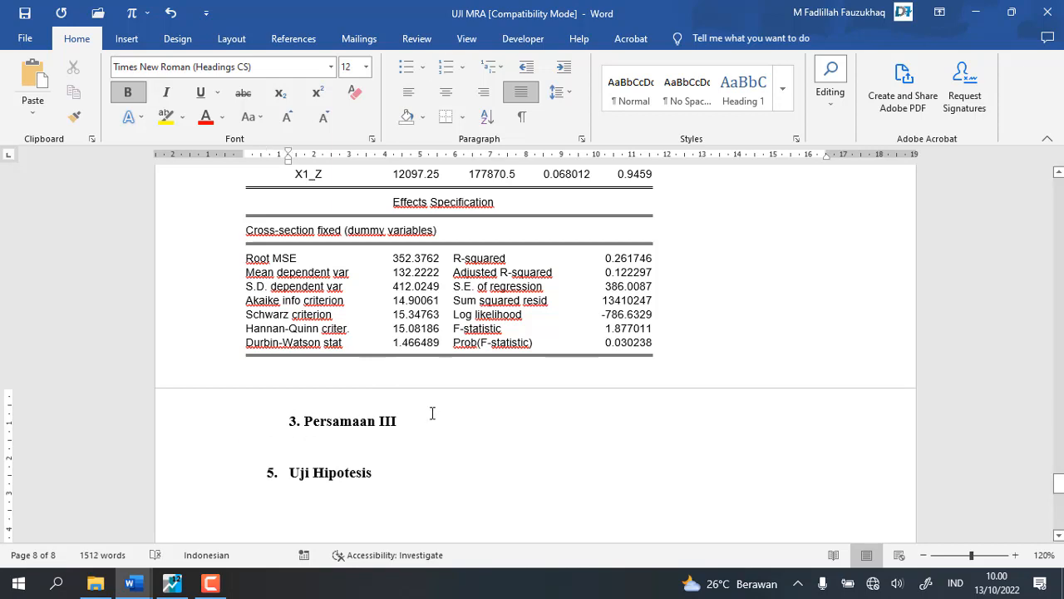
key(Return)
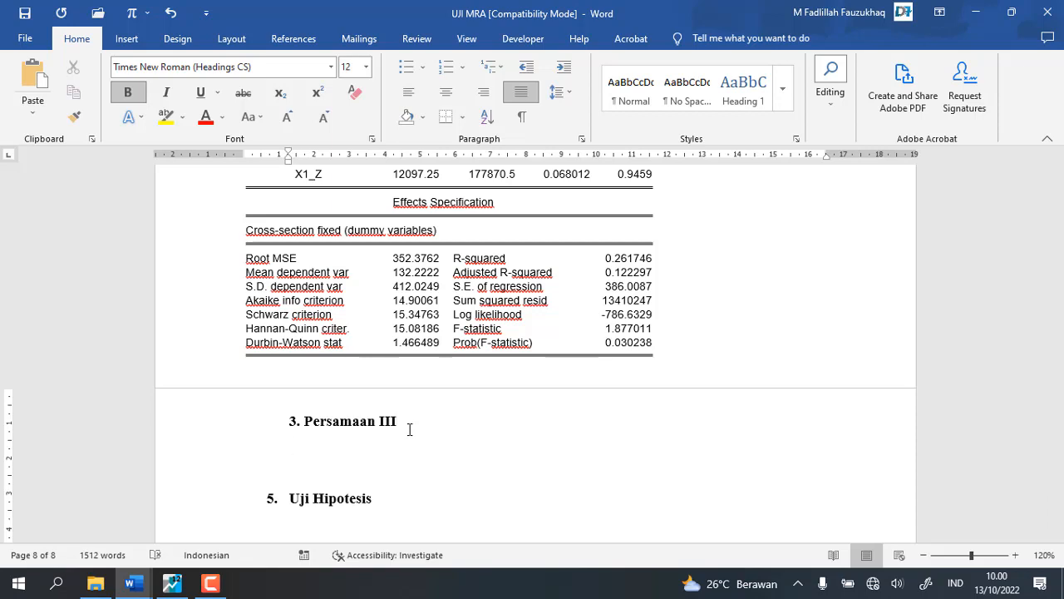
text(4.)
key(BackSpace)
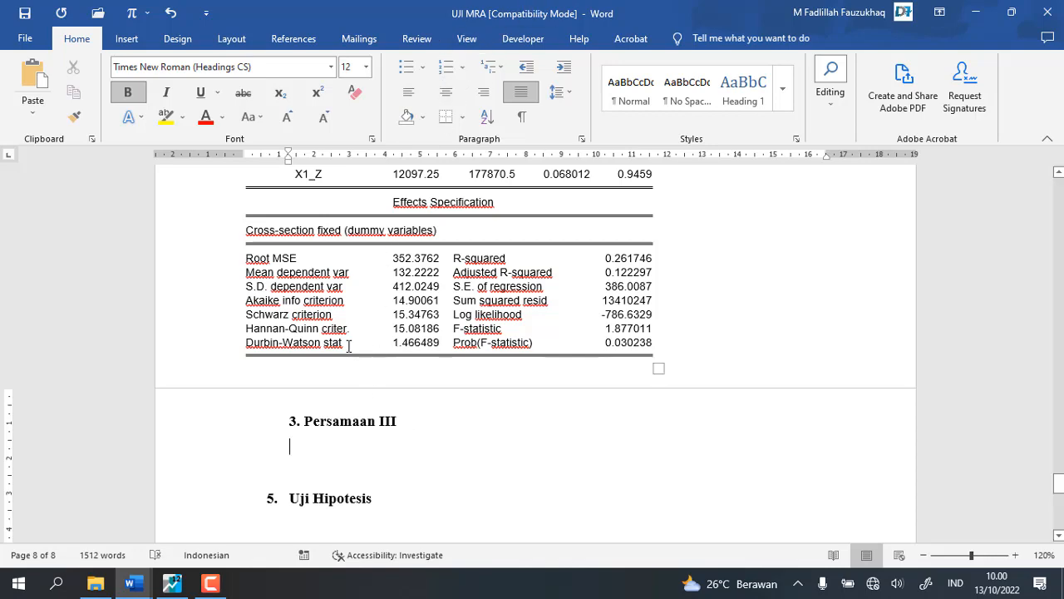
Change the numbering of the Persamaan I heading to the 1) 2) 3) format.
scroll(348, 346, up, 15)
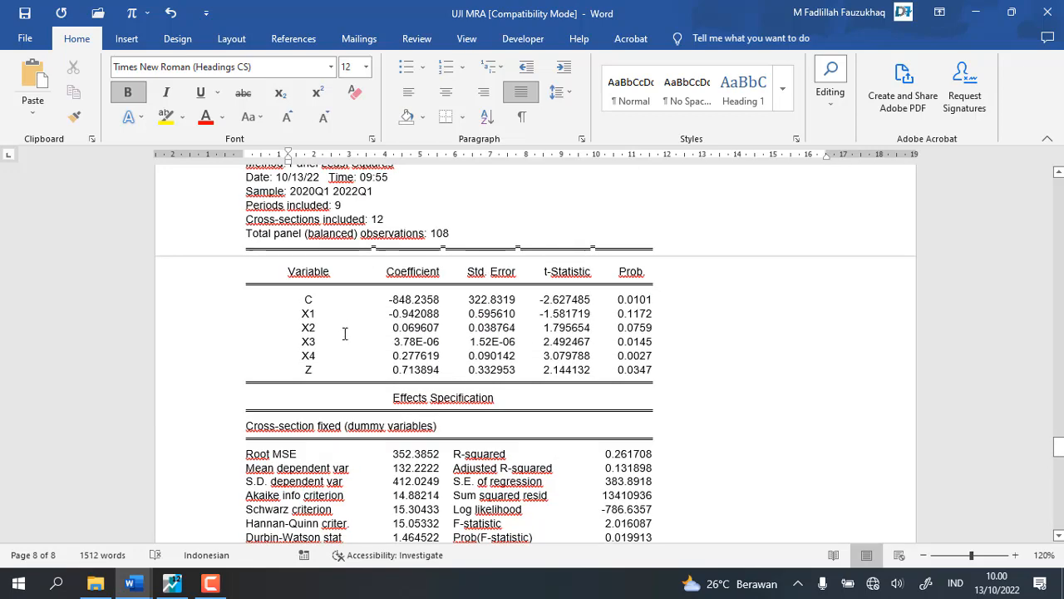
scroll(345, 334, up, 2)
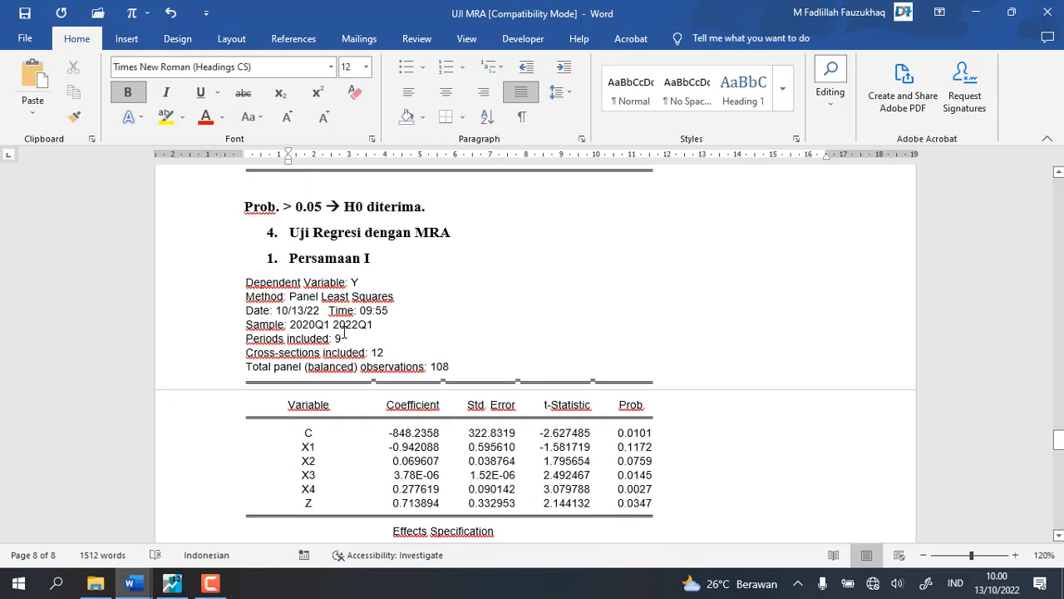
click(287, 259)
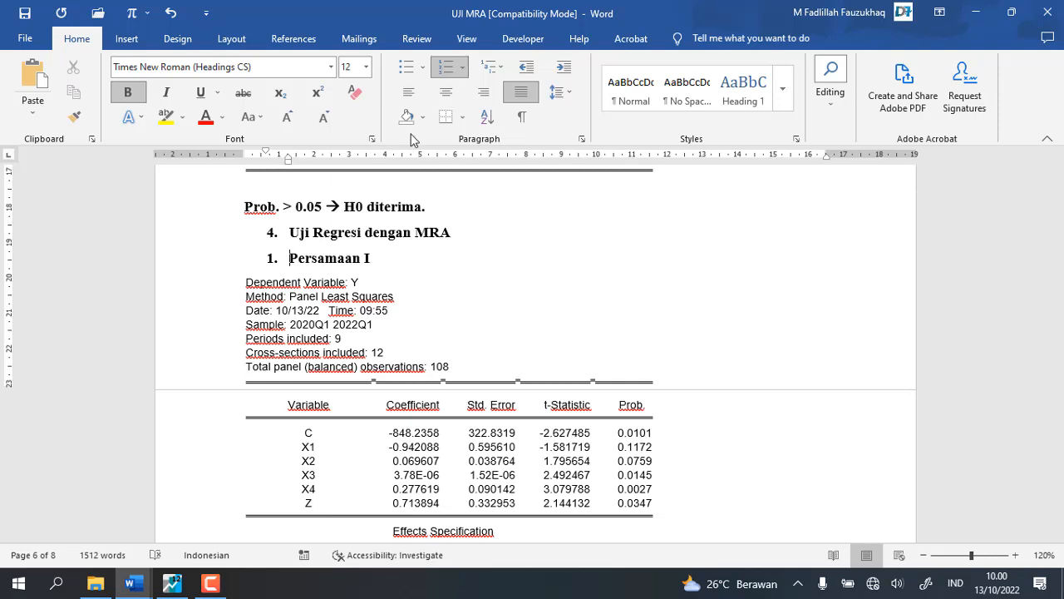
click(463, 69)
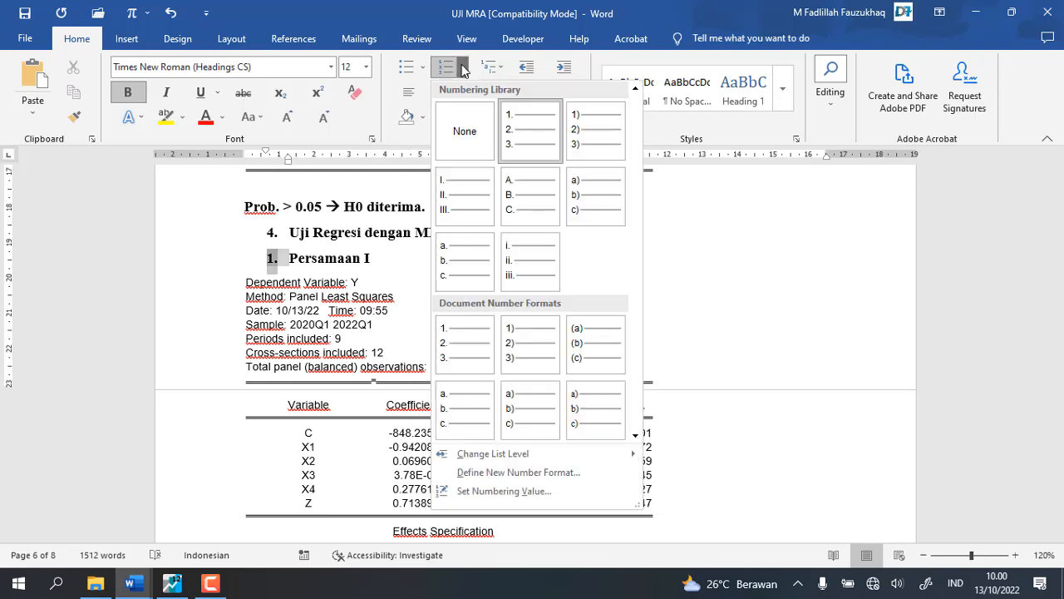
click(589, 156)
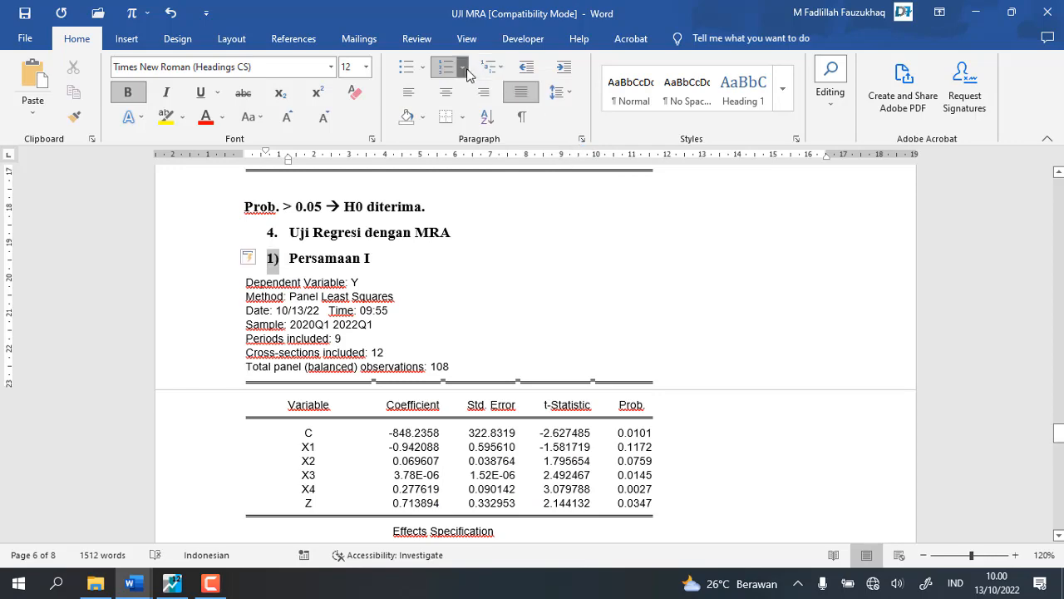
Replace the manually typed number before Persamaan III with automatic list numbering in the 1) 2) 3) format.
scroll(411, 247, down, 15)
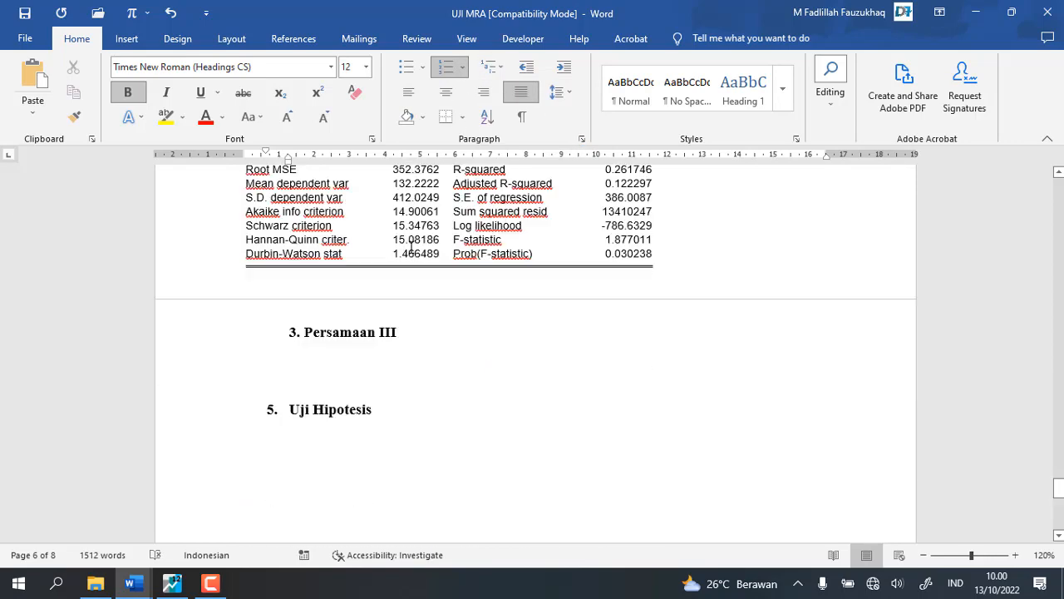
click(307, 333)
key(BackSpace)
key(BackSpace)
key(BackSpace)
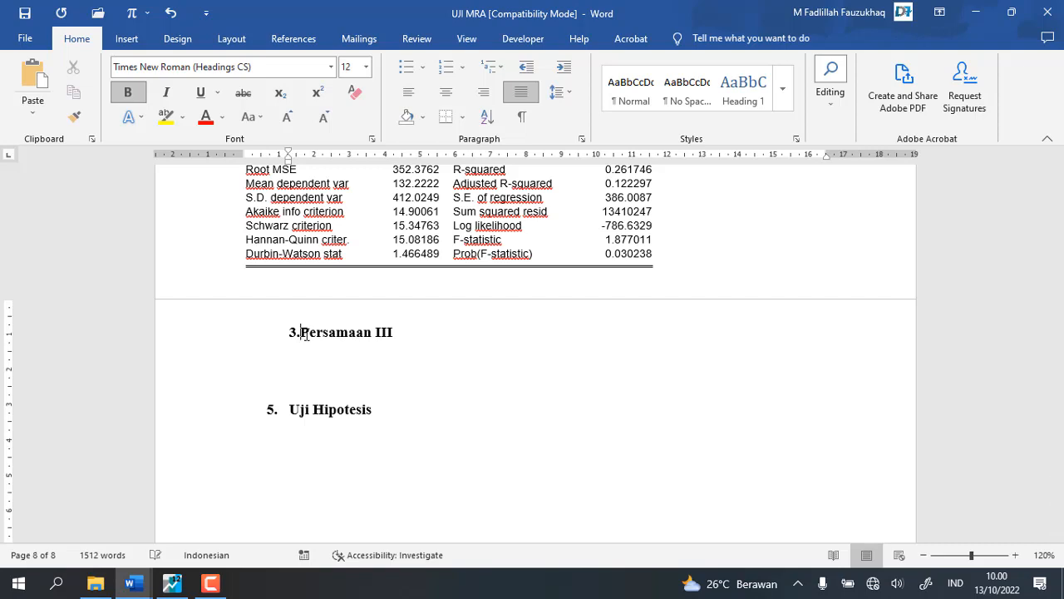
text(3)
text().)
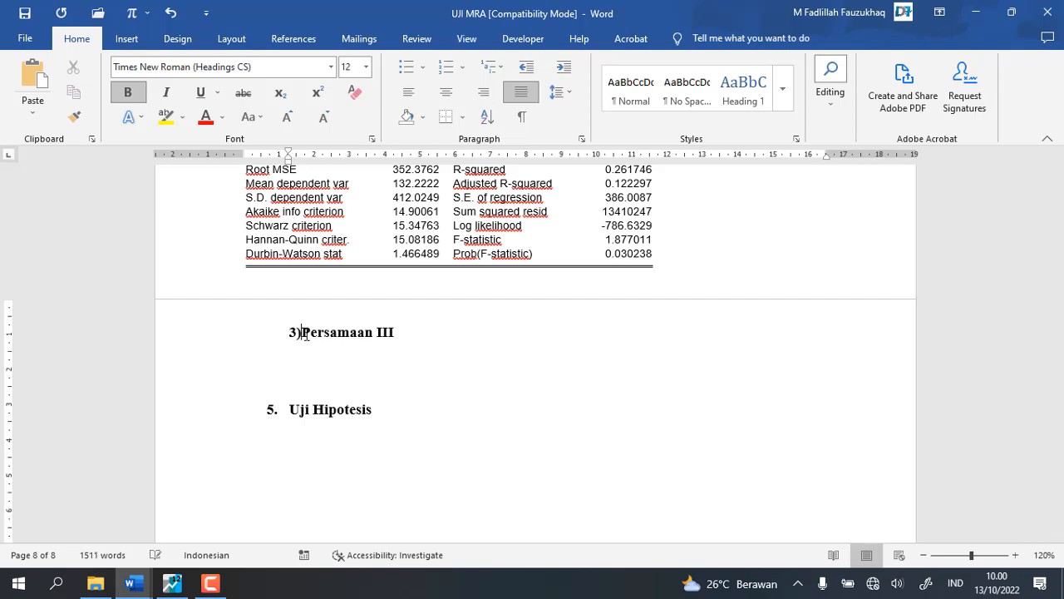
key(BackSpace)
key(BackSpace)
key(BackSpace)
key(BackSpace)
key(BackSpace)
key(BackSpace)
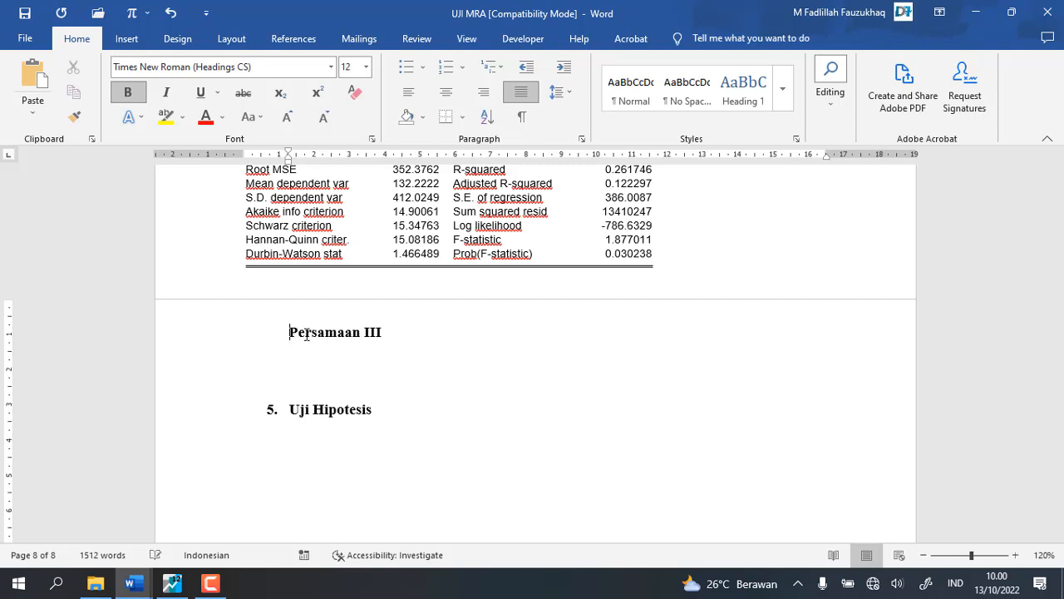
click(462, 67)
click(462, 127)
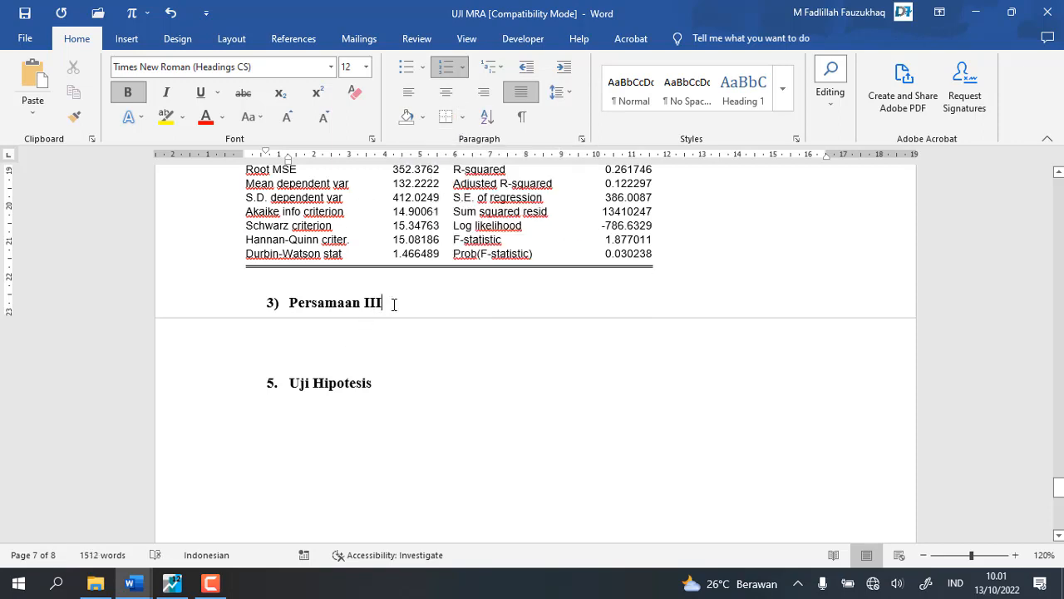
Add the numbered headings "Persamaan IV" and "Persamaan V" below Persamaan III, followed by an unnumbered blank line.
key(Return)
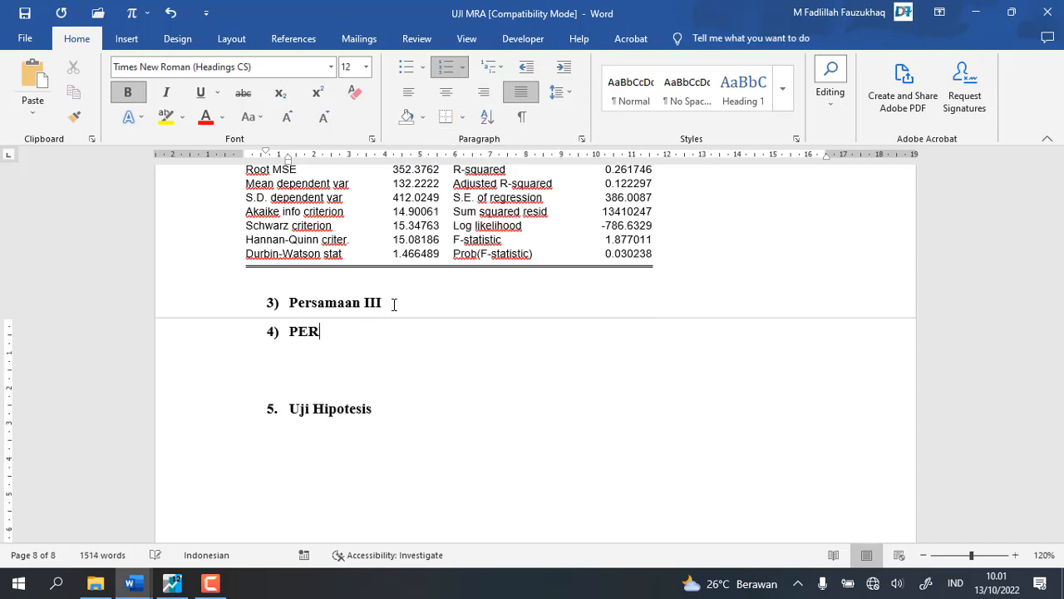
text(Persamaan IV)
key(Return)
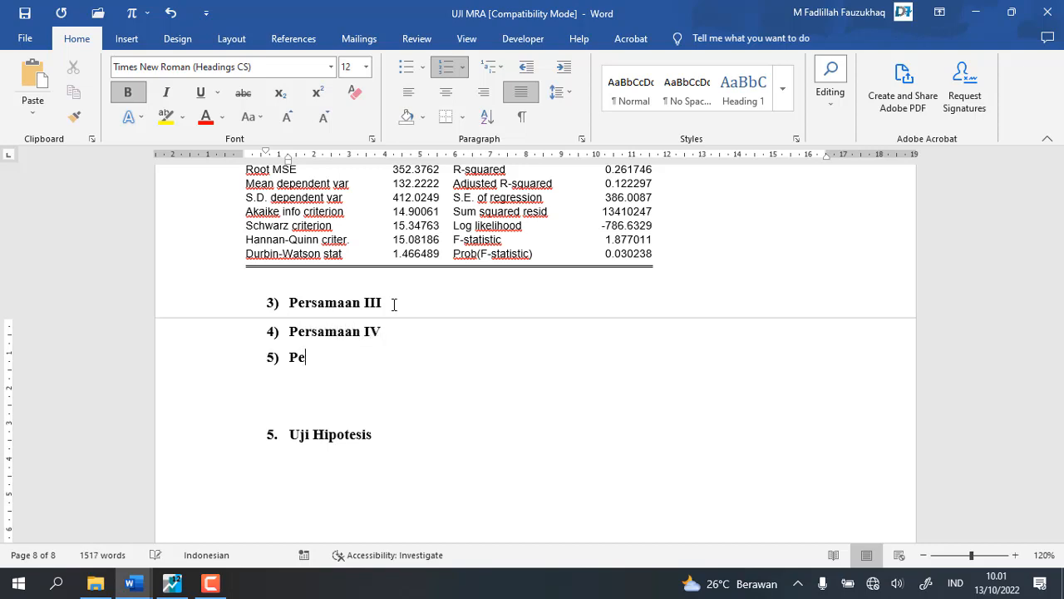
text(Persamaan)
key(Return)
key(BackSpace)
key(BackSpace)
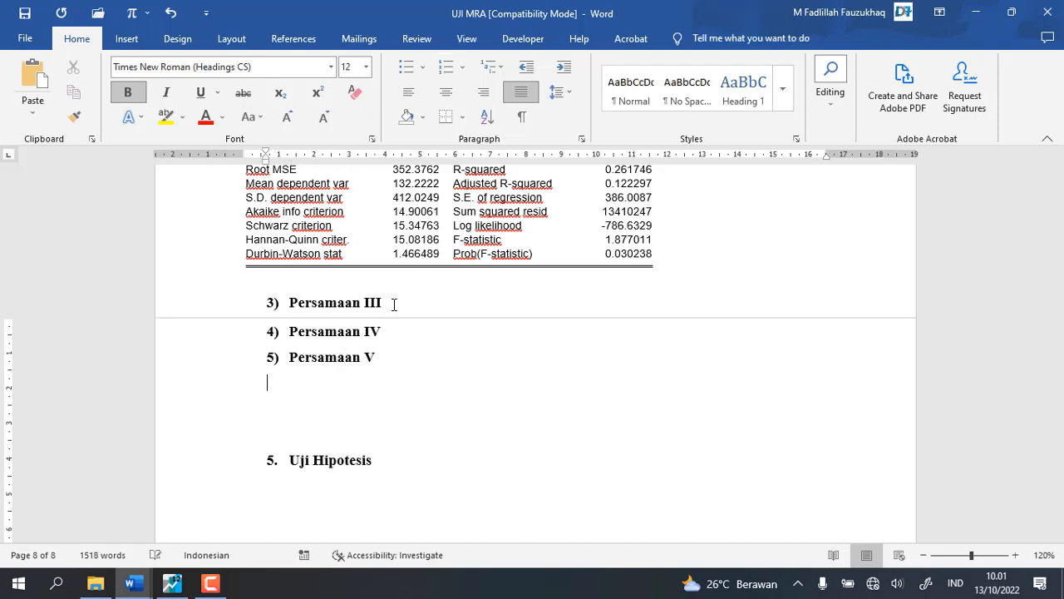
Add a blank line above the Persamaan III heading and an unnumbered one below it, and remove one empty line above Uji Hipotesis.
click(419, 291)
key(Return)
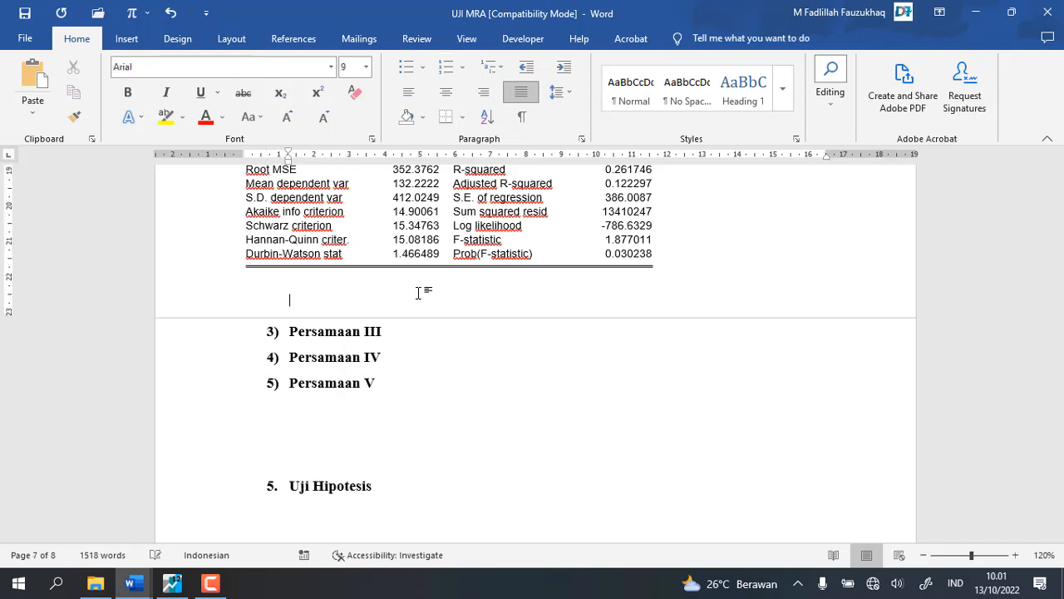
click(415, 338)
key(Return)
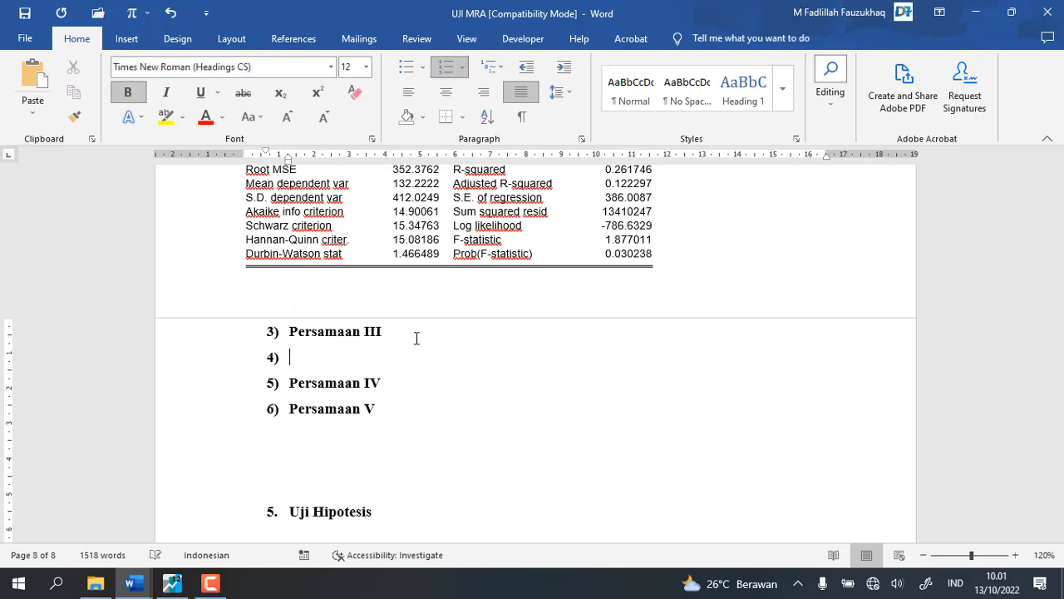
key(BackSpace)
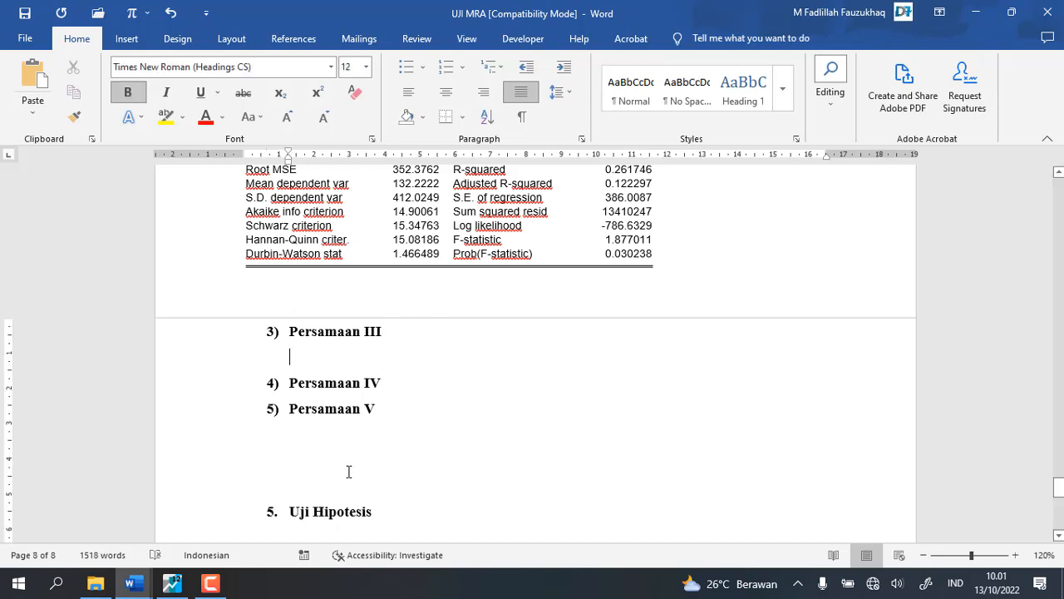
key(BackSpace)
key(BackSpace)
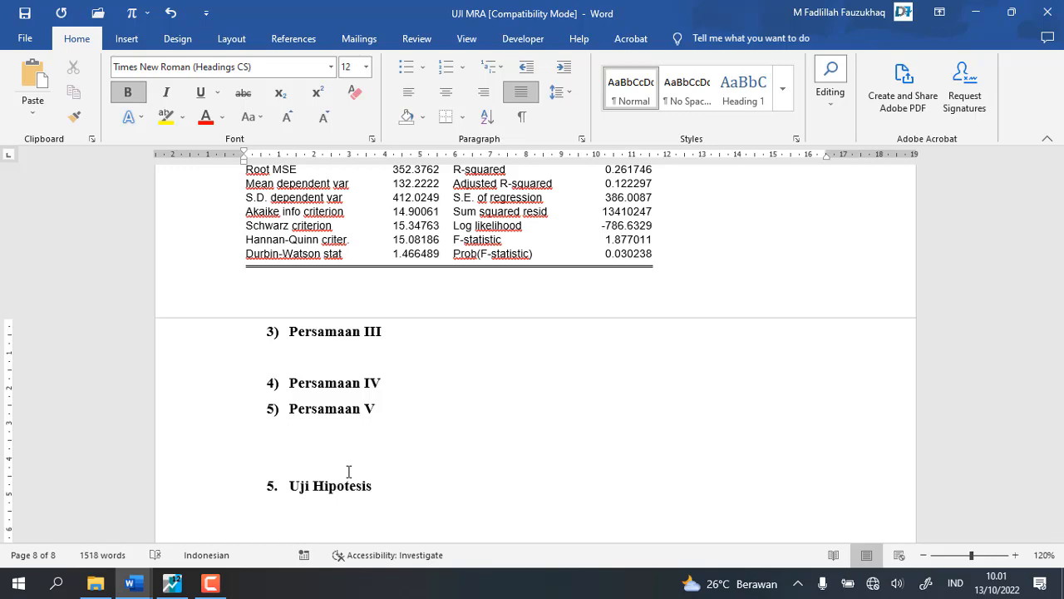
Switch to EViews and re-estimate the equation with the specification y c x1 x2 x3 x4 z logx2_z.
click(172, 583)
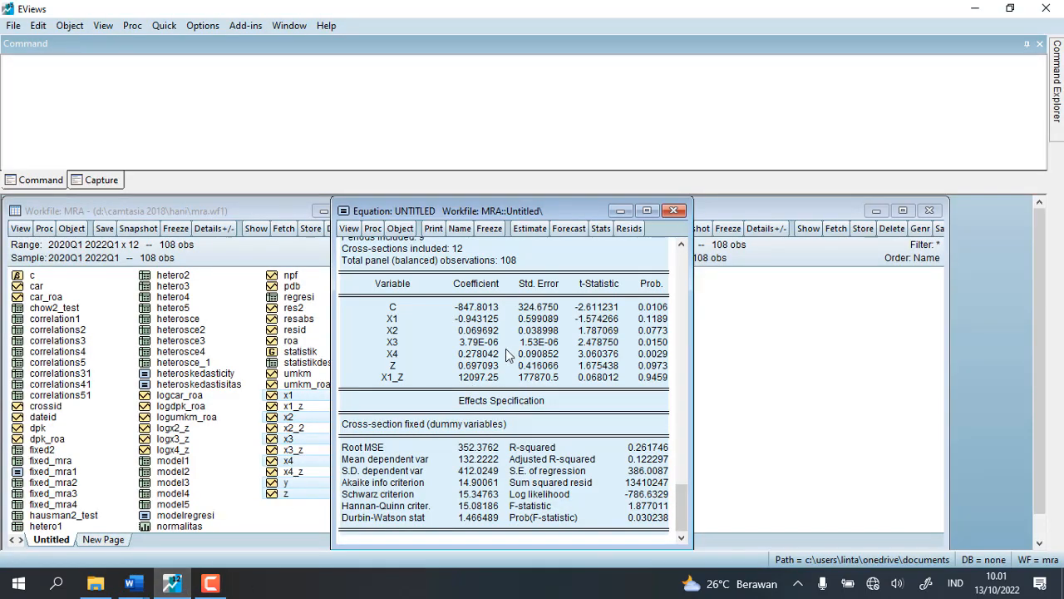
click(372, 228)
click(423, 248)
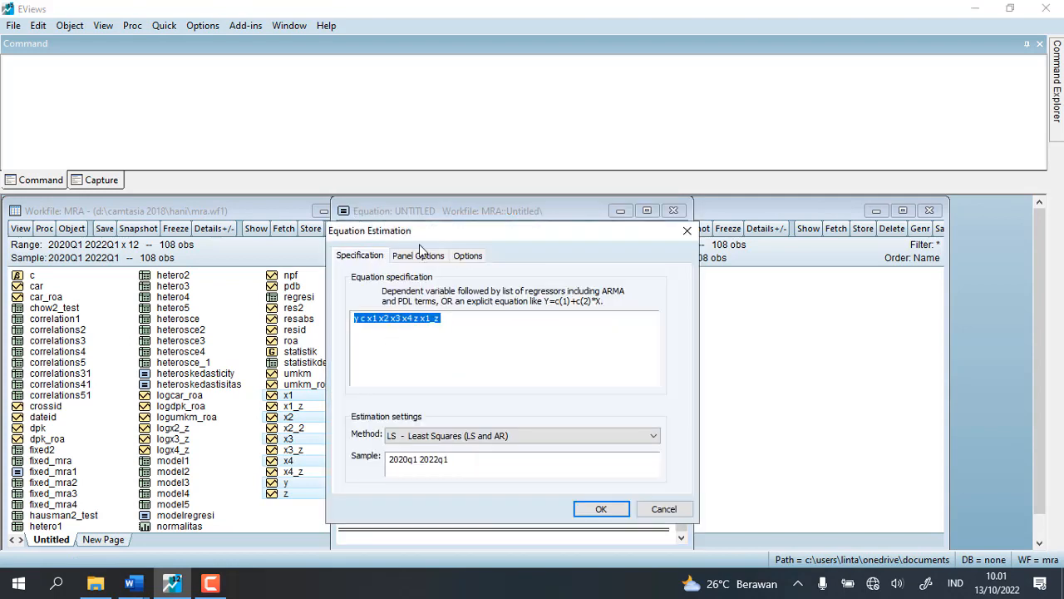
click(445, 319)
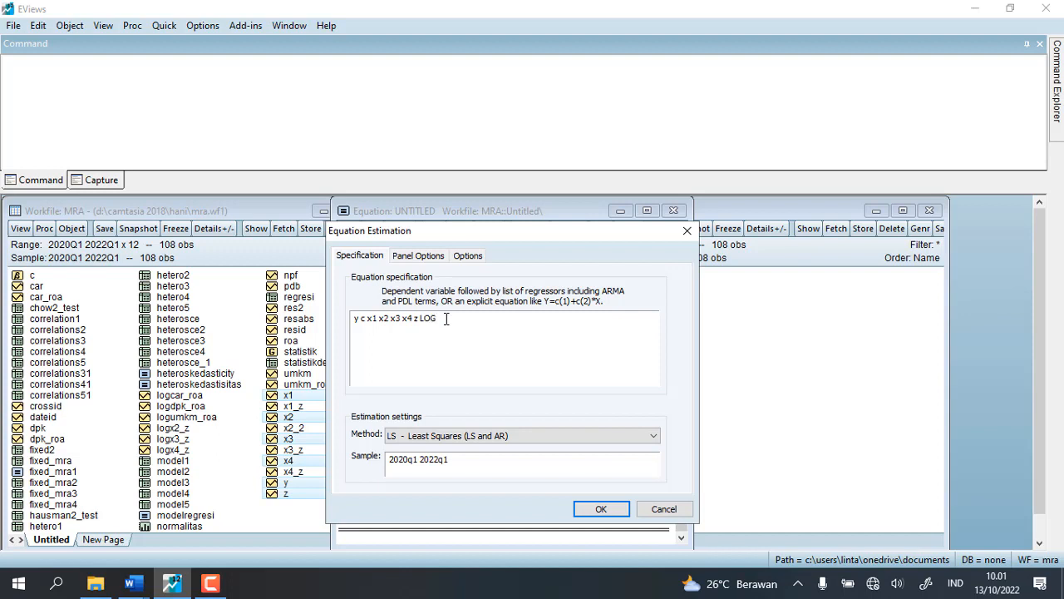
text(LOG)
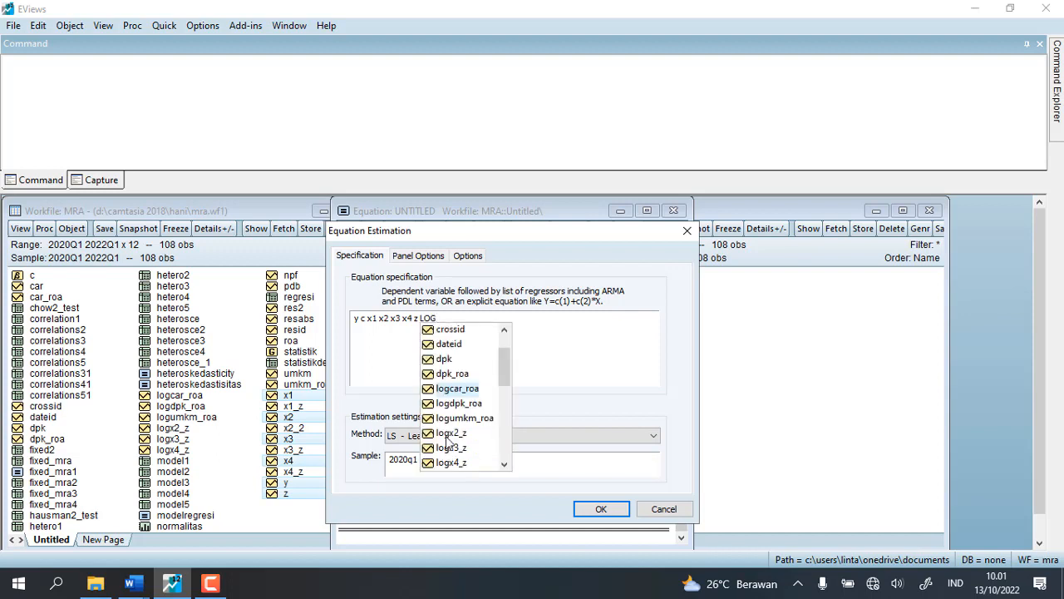
double_click(451, 433)
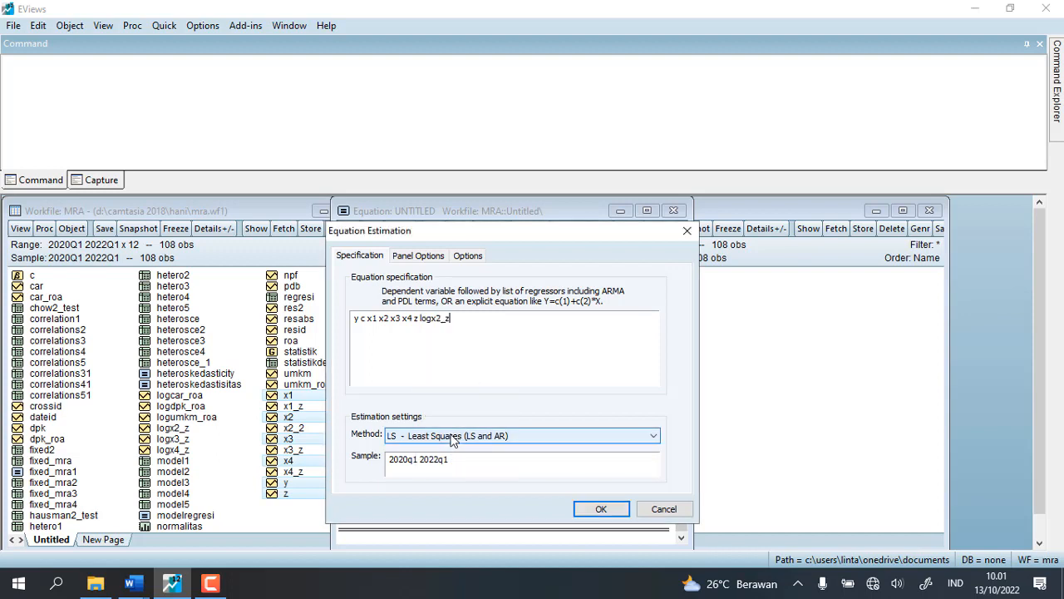
click(598, 509)
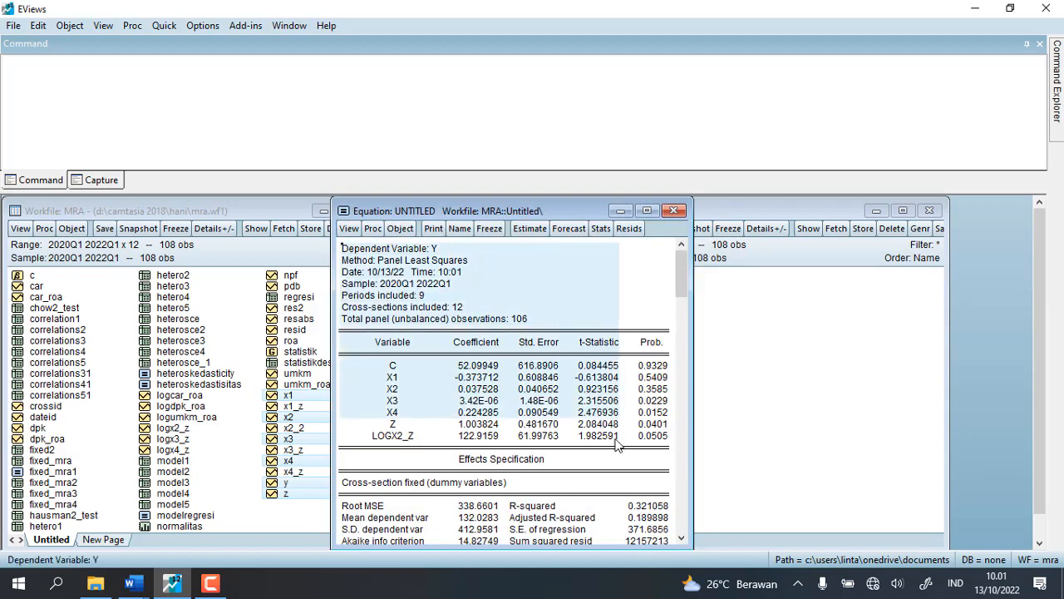
Copy the whole LOGX2_Z regression output and paste it below the Persamaan III heading in the UJI MRA Word document.
scroll(663, 536, down, 2)
right_click(663, 535)
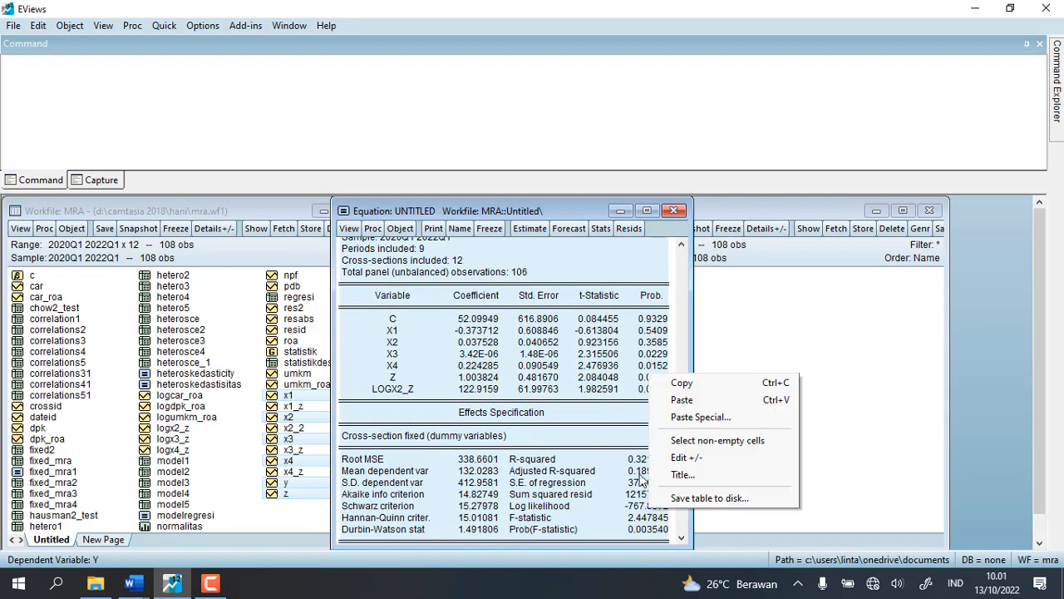
click(680, 381)
click(497, 327)
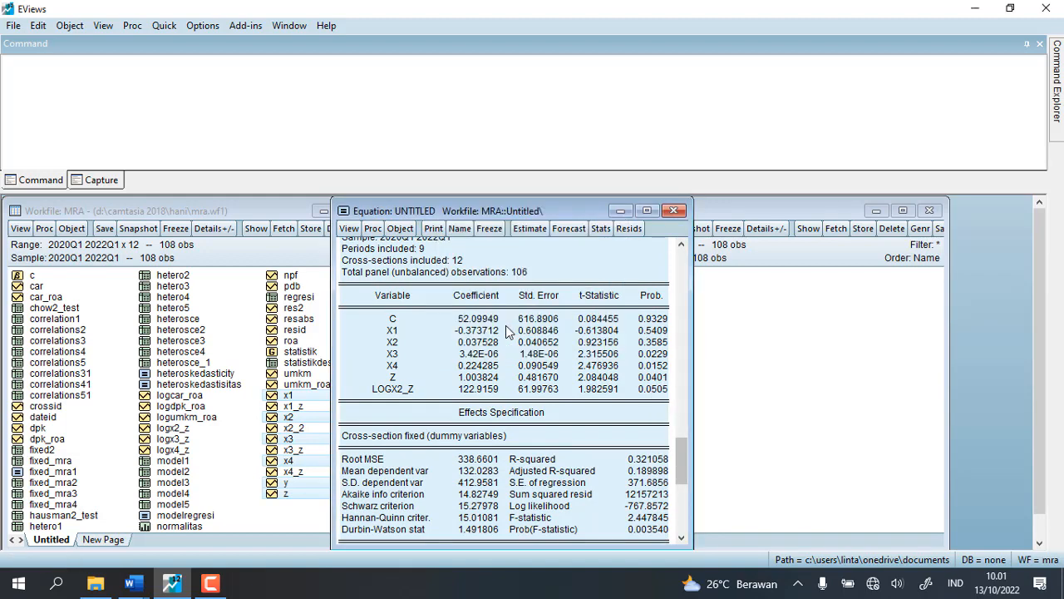
mouse_move(145, 563)
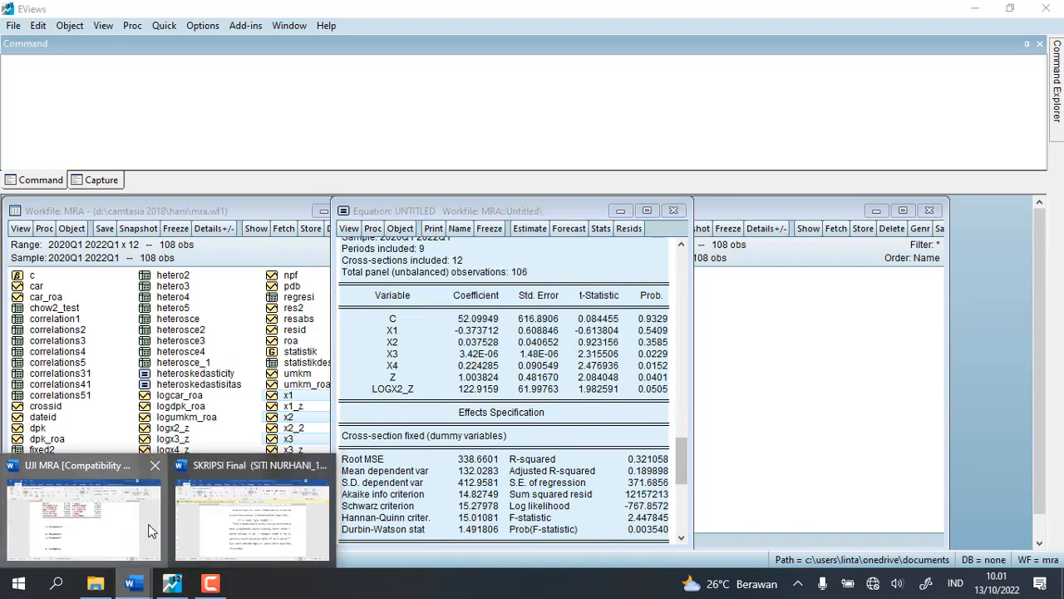
click(153, 528)
click(314, 367)
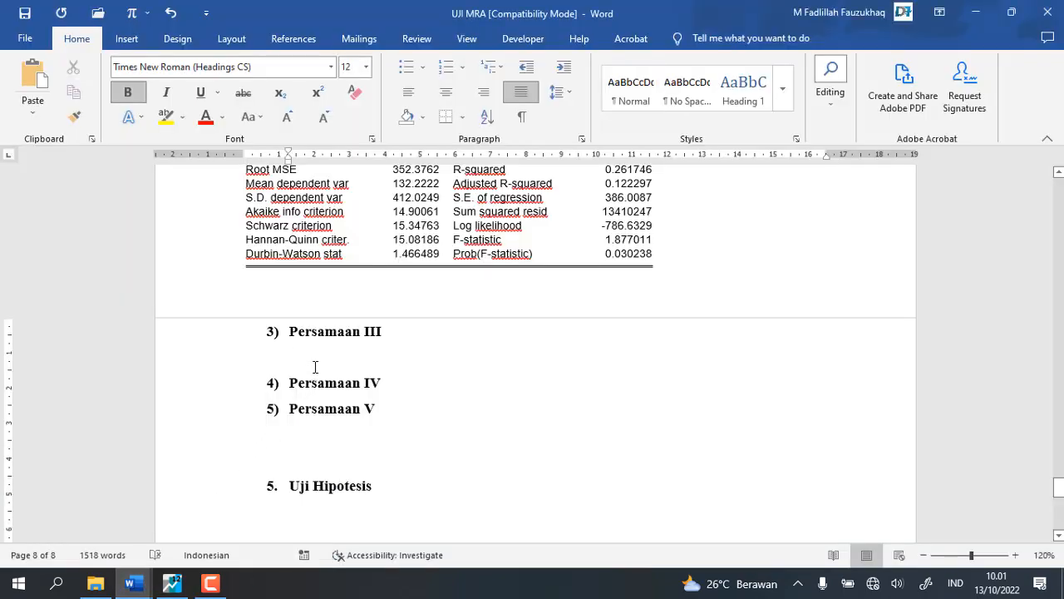
key(ctrl+v)
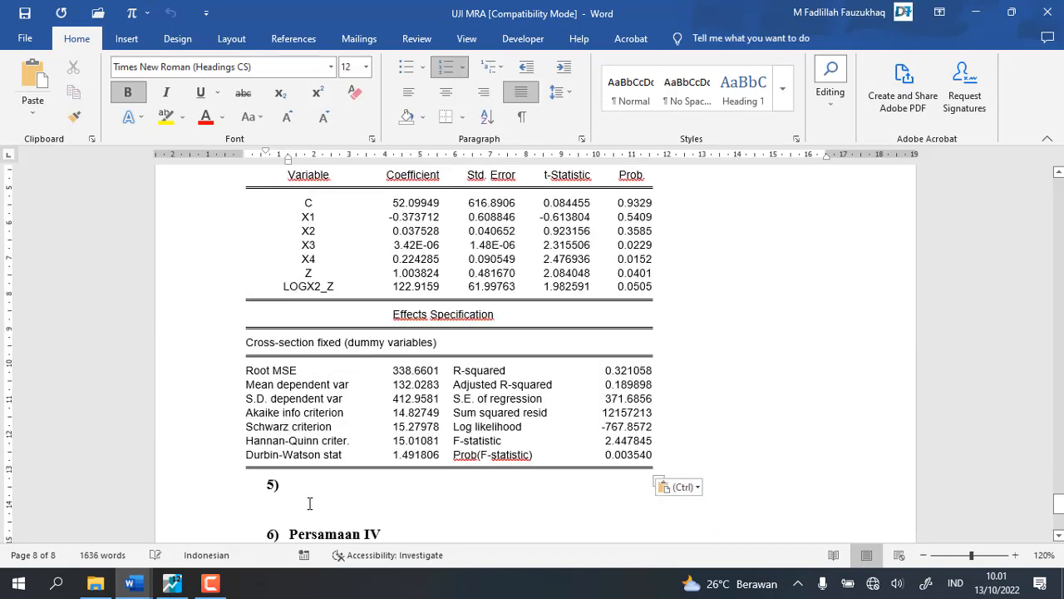
Remove the empty numbered lines below and above the pasted Persamaan III output.
key(Delete)
key(Delete)
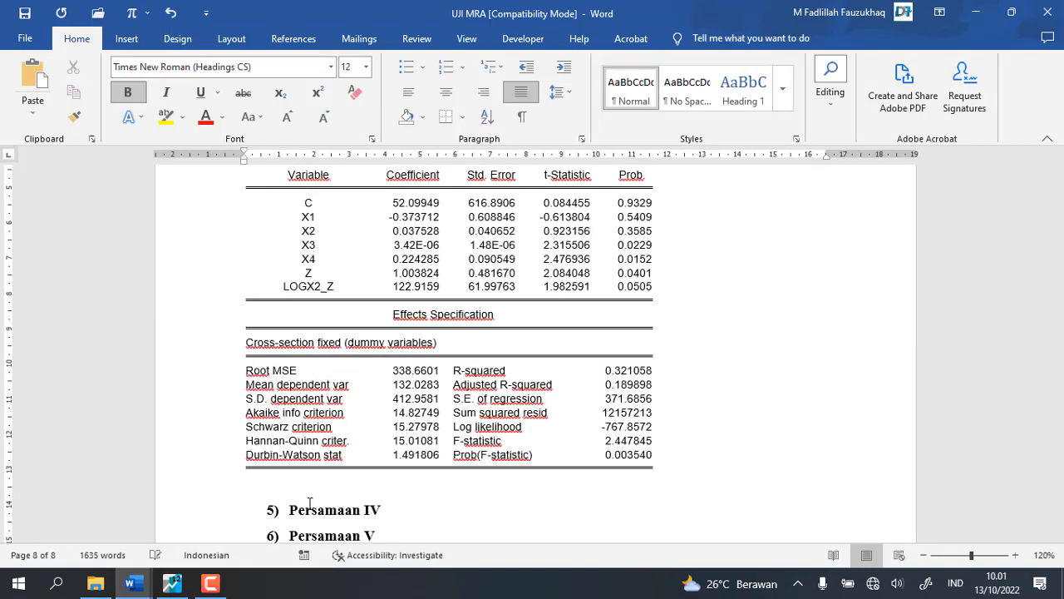
scroll(302, 500, up, 7)
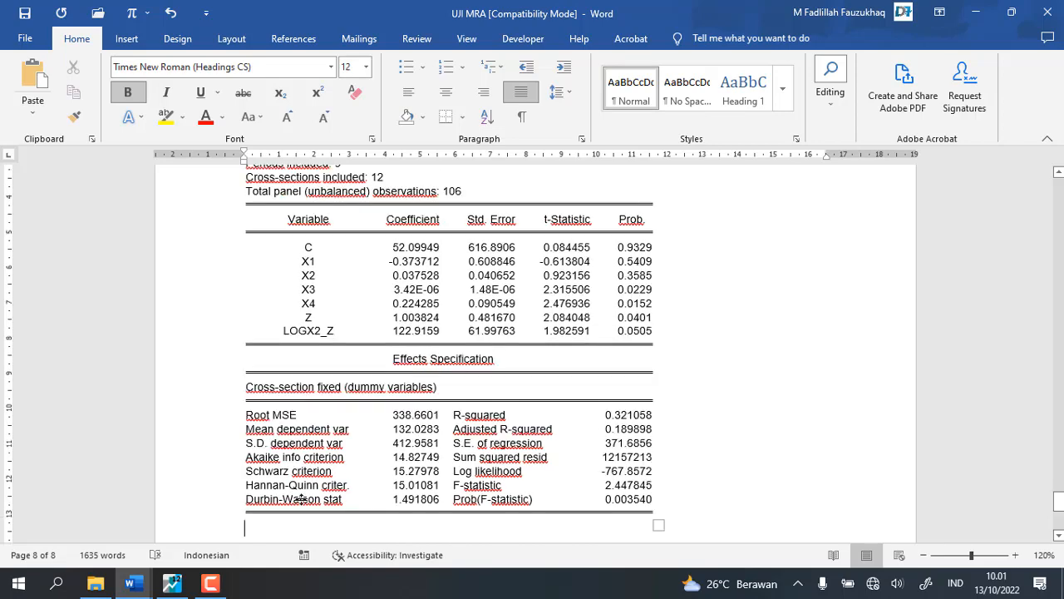
click(306, 356)
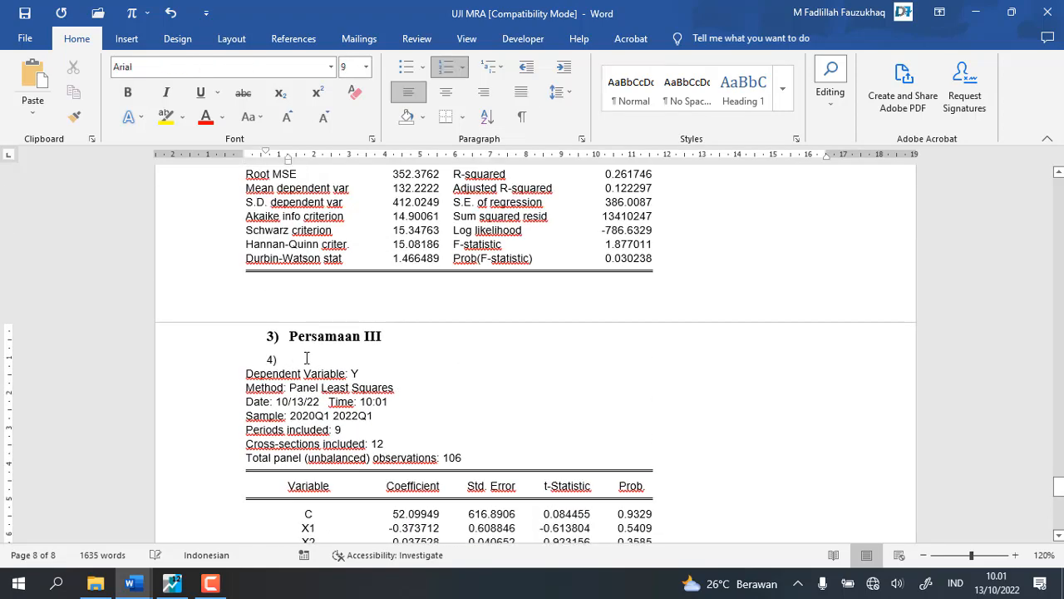
key(BackSpace)
key(BackSpace)
Insert an unnumbered blank line below the Persamaan IV heading.
scroll(307, 356, down, 9)
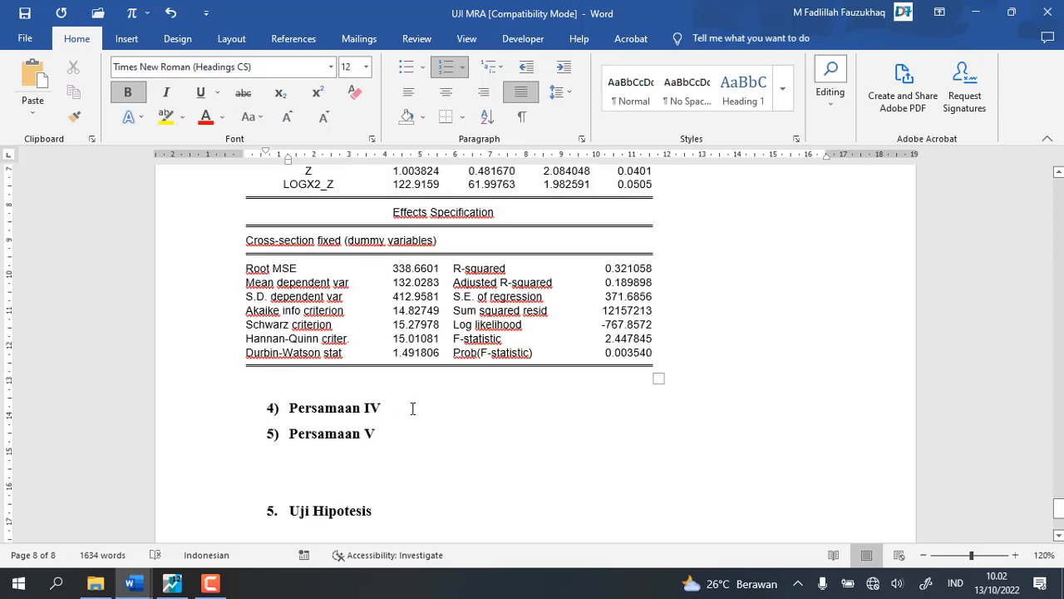
key(Return)
key(BackSpace)
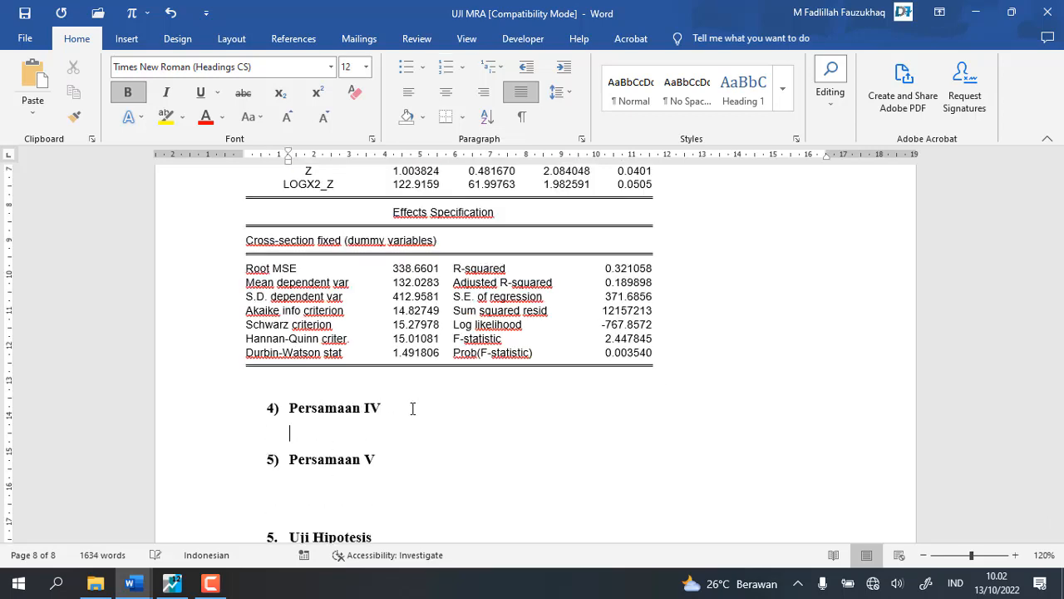
Switch to EViews and re-estimate the equation with logx3_z as the interaction term in place of logx2_z.
click(172, 583)
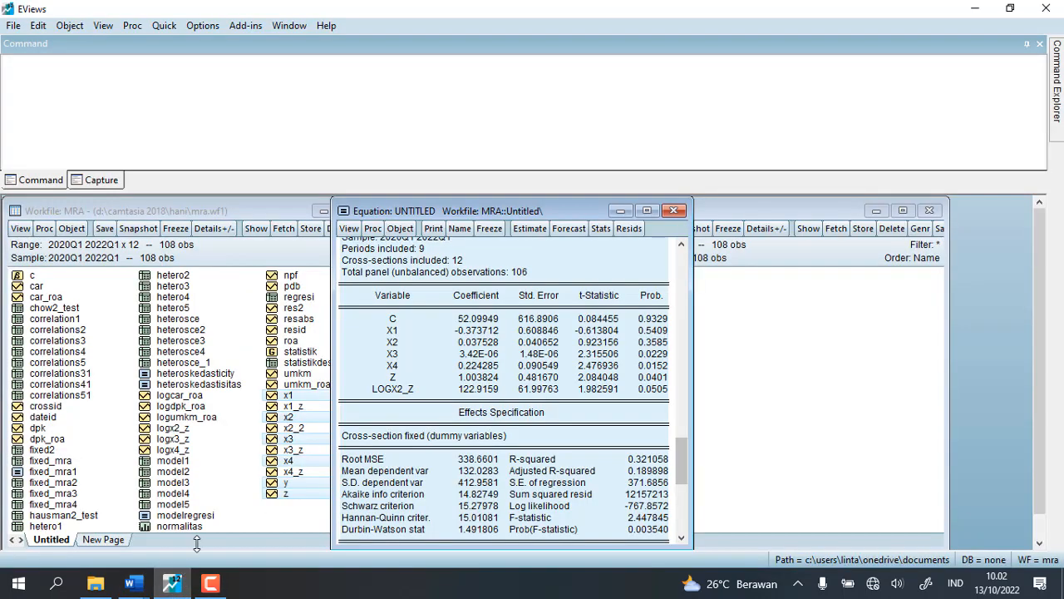
click(372, 228)
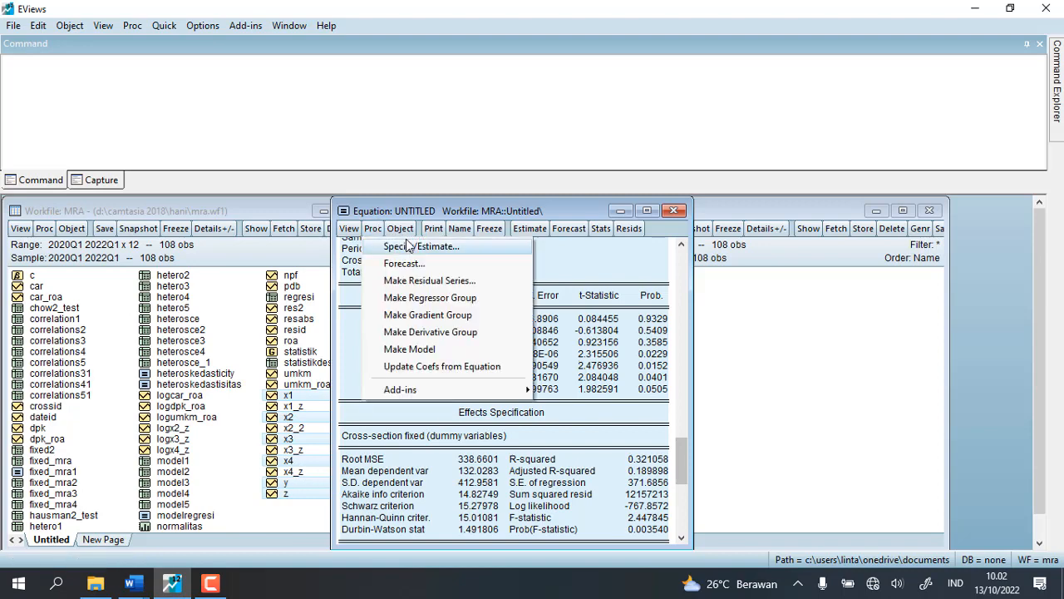
click(414, 246)
click(456, 318)
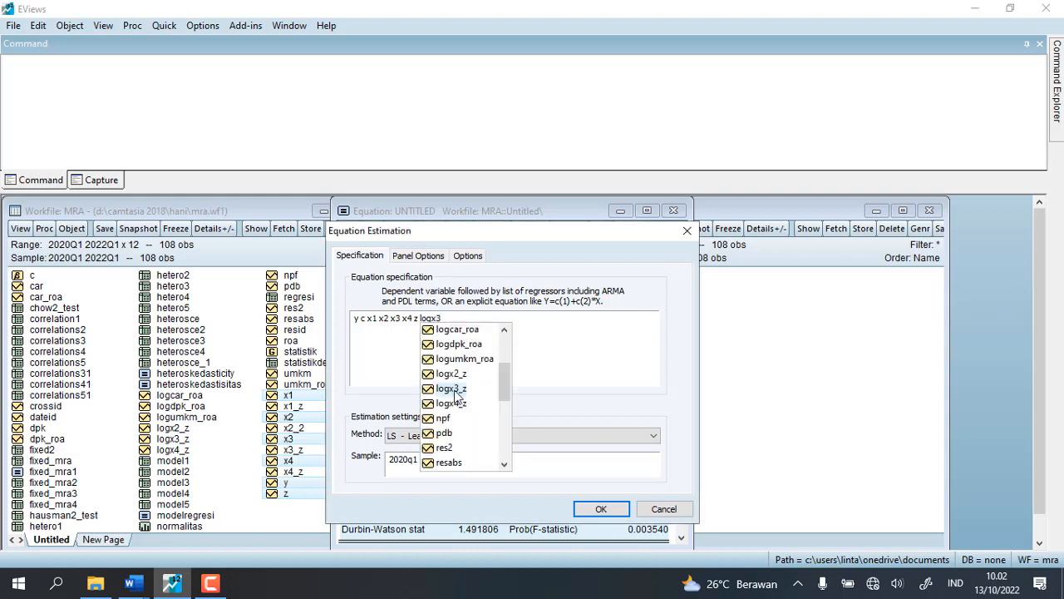
click(453, 389)
click(595, 511)
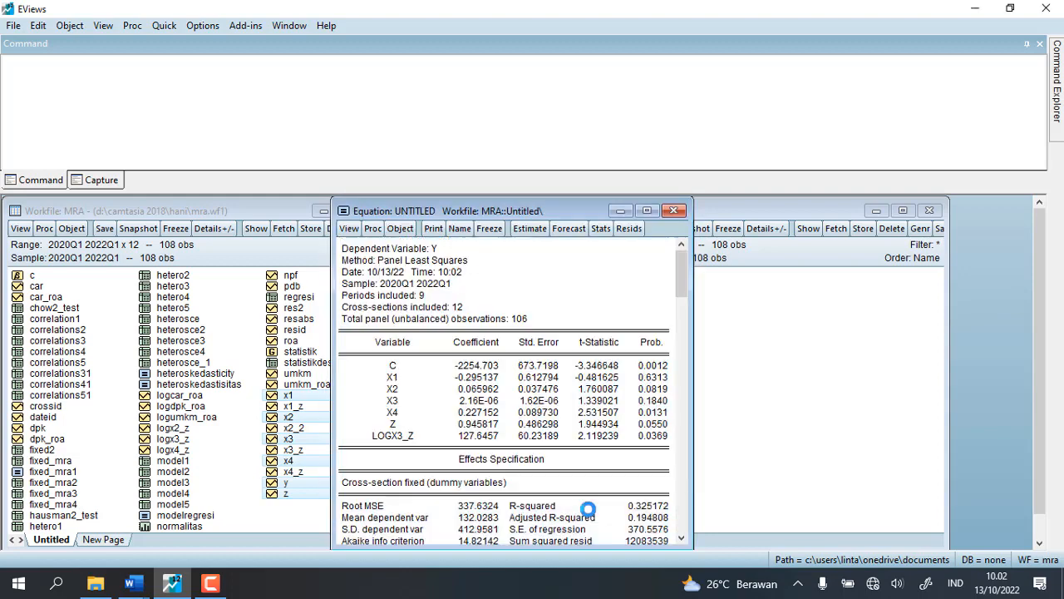
Copy the whole LOGX3_Z regression output with numbers as displayed and paste it below the Persamaan IV heading in the UJI MRA document.
scroll(439, 369, down, 3)
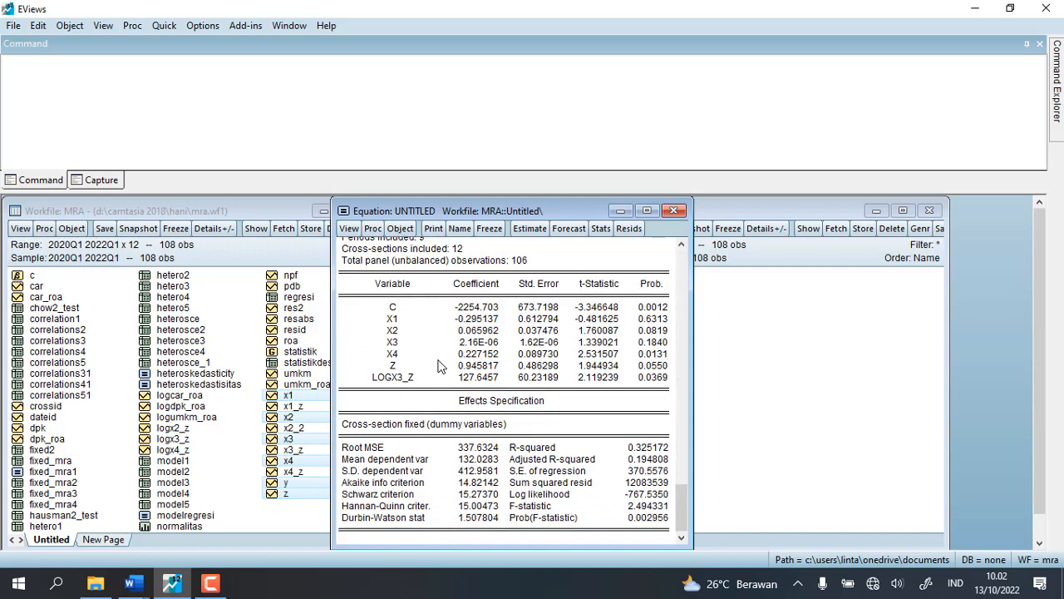
scroll(409, 288, up, 3)
drag(343, 248, 645, 544)
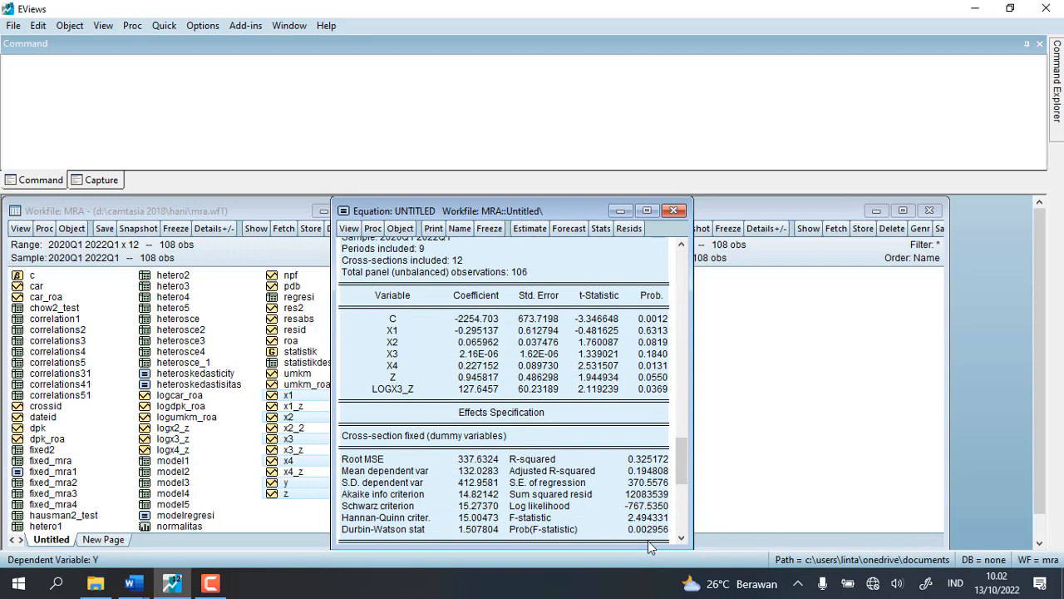
right_click(616, 492)
click(646, 361)
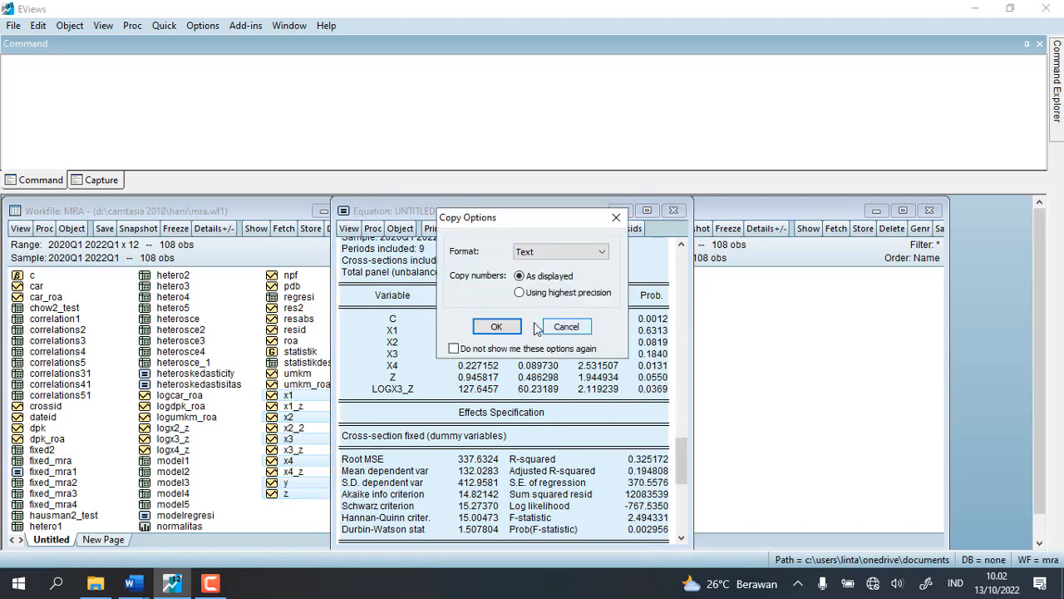
click(497, 324)
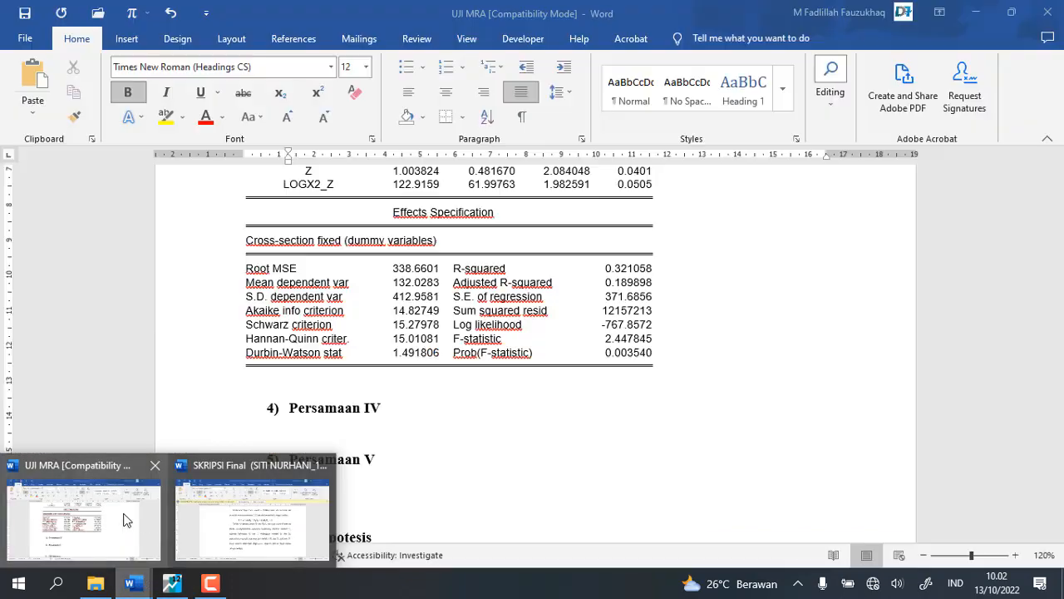
click(128, 520)
right_click(300, 436)
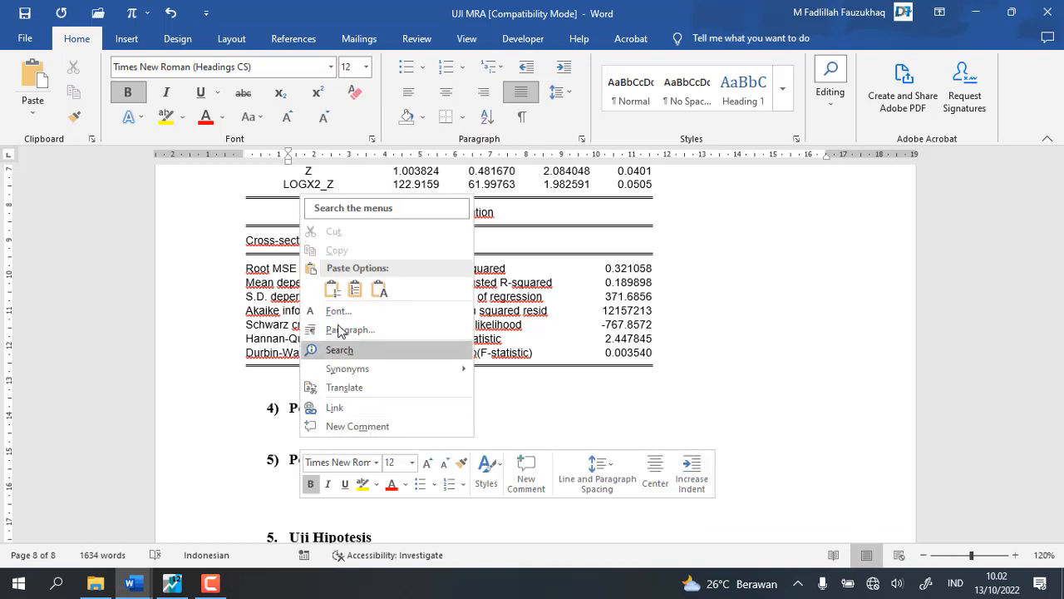
click(515, 432)
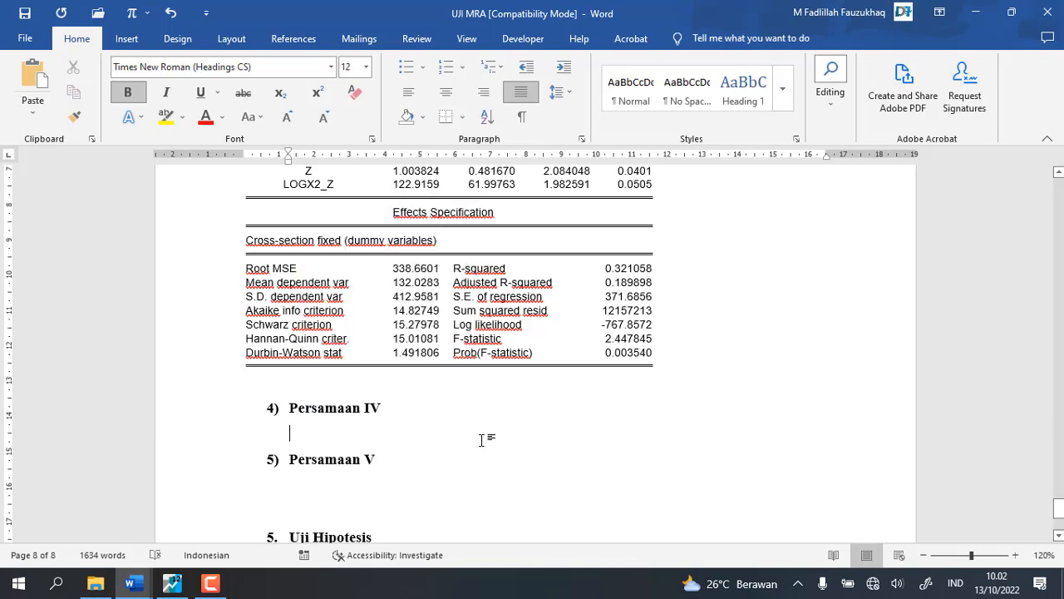
key(ctrl+v)
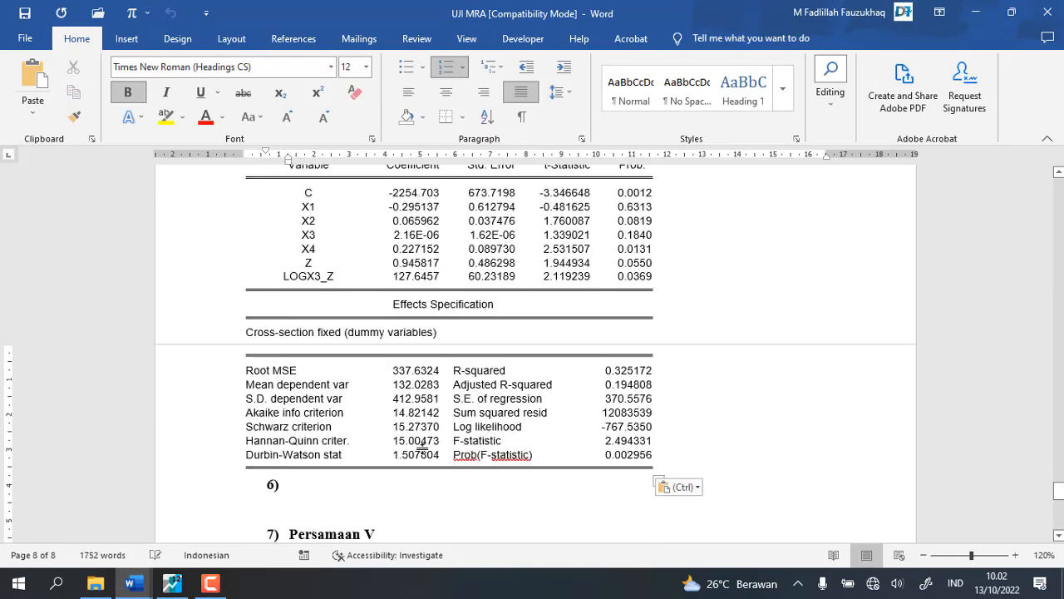
Remove the empty numbered lines below and above the pasted Persamaan IV output.
key(Delete)
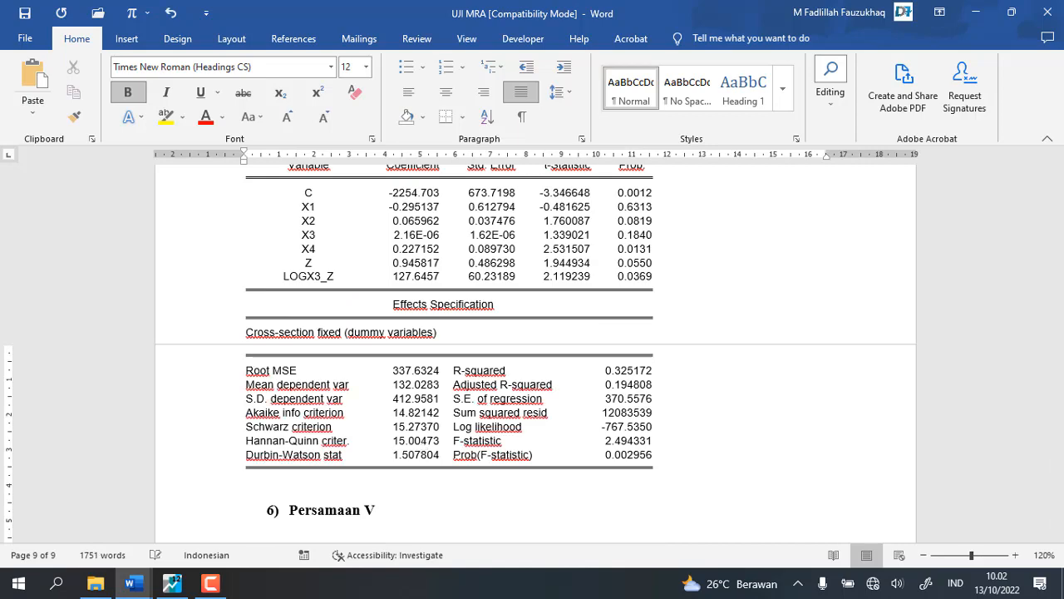
scroll(324, 408, up, 7)
click(307, 396)
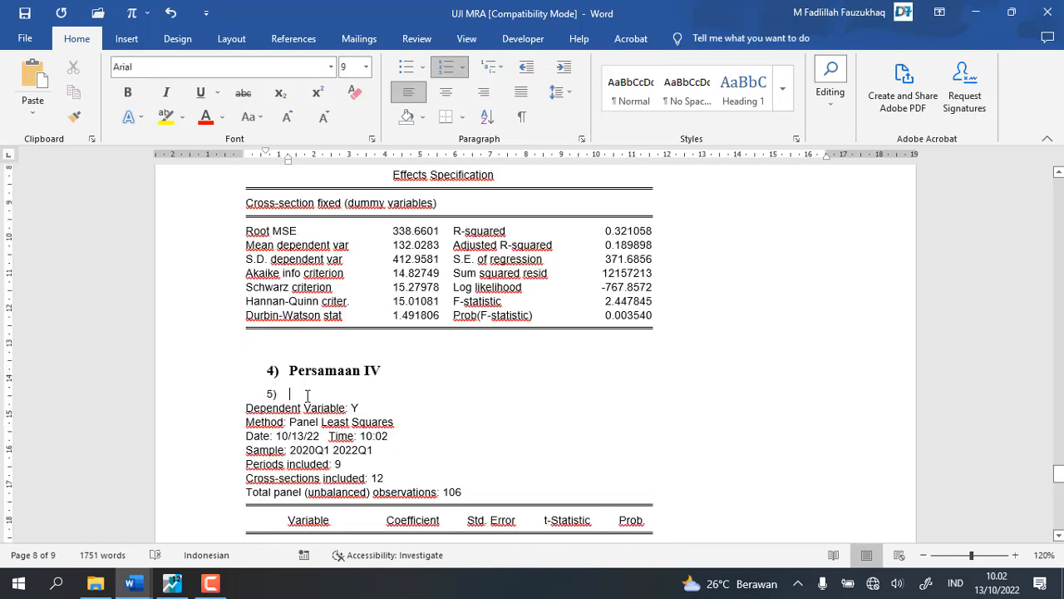
key(BackSpace)
key(BackSpace)
key(BackSpace)
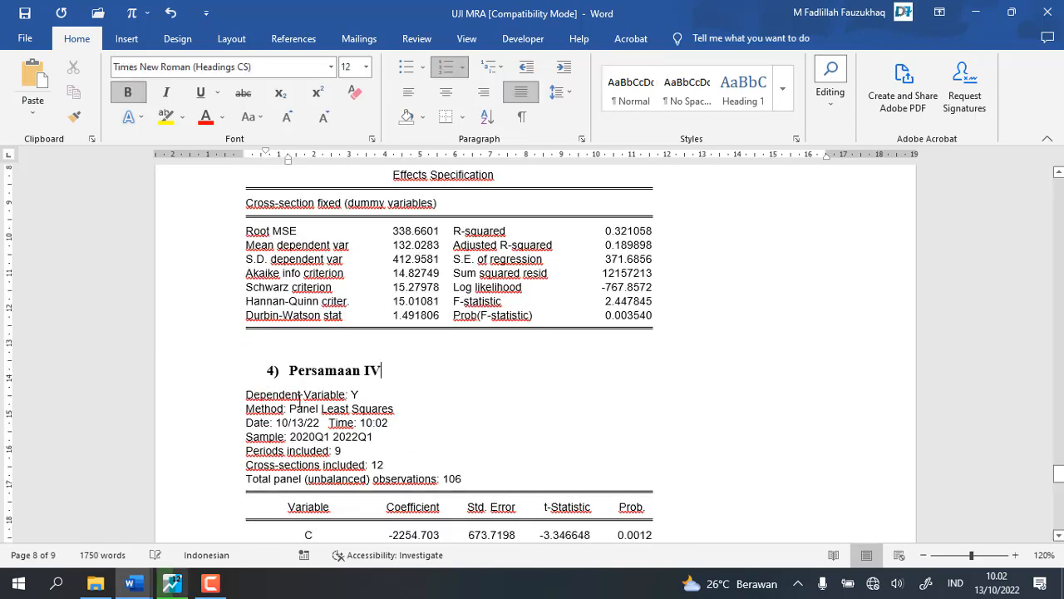
scroll(316, 386, down, 10)
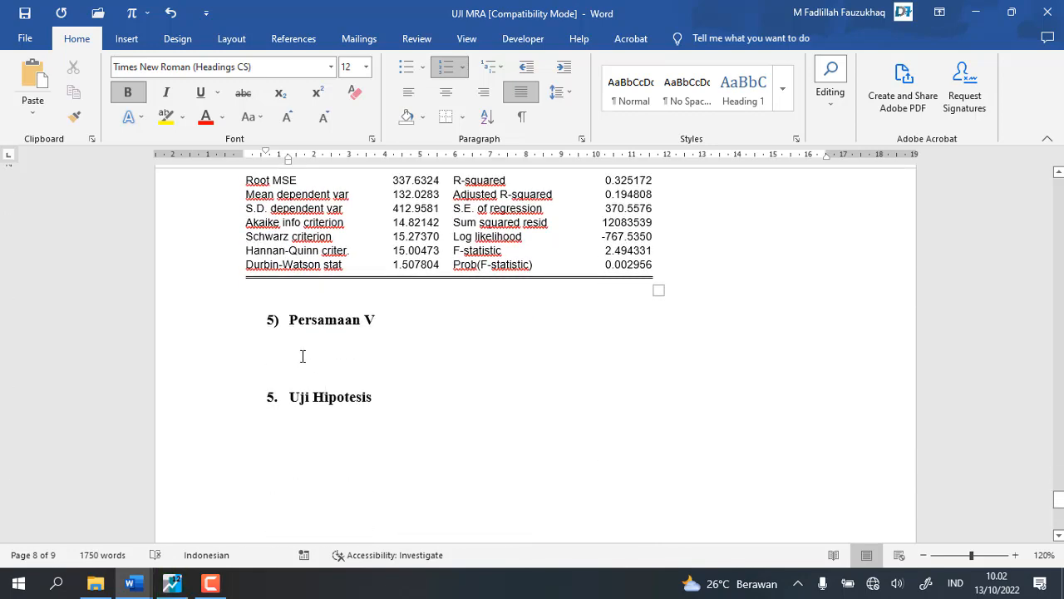
Switch to EViews and re-estimate the equation with logx4_z as the interaction term in place of logx3_z.
click(303, 356)
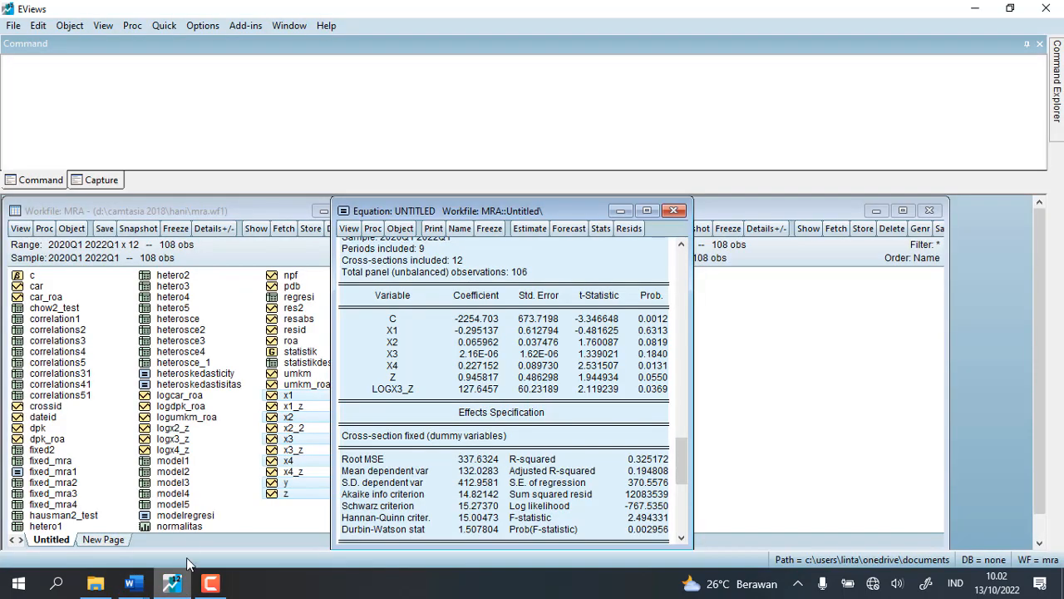
click(172, 583)
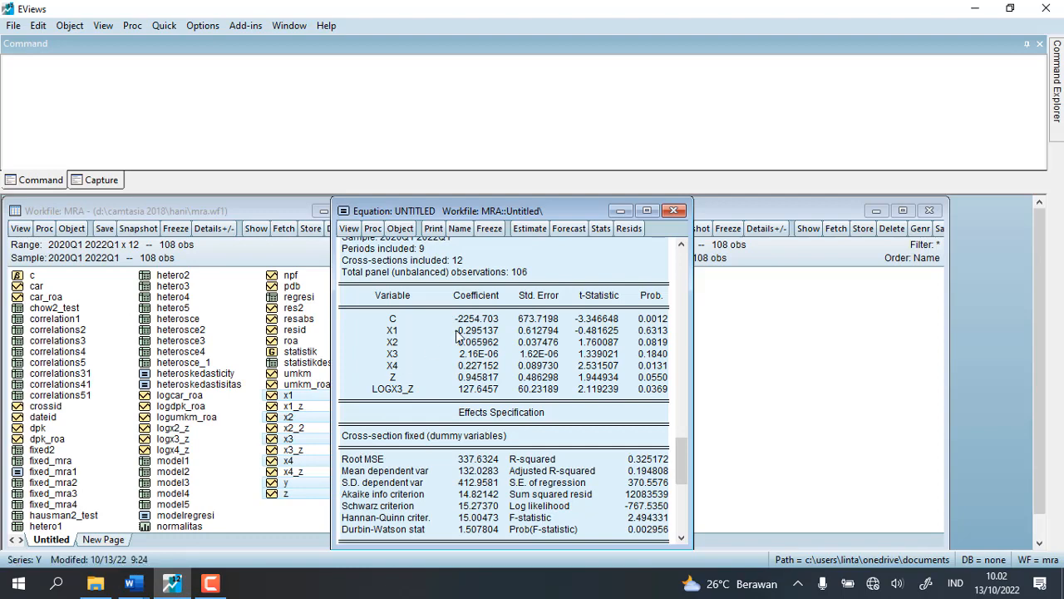
click(372, 229)
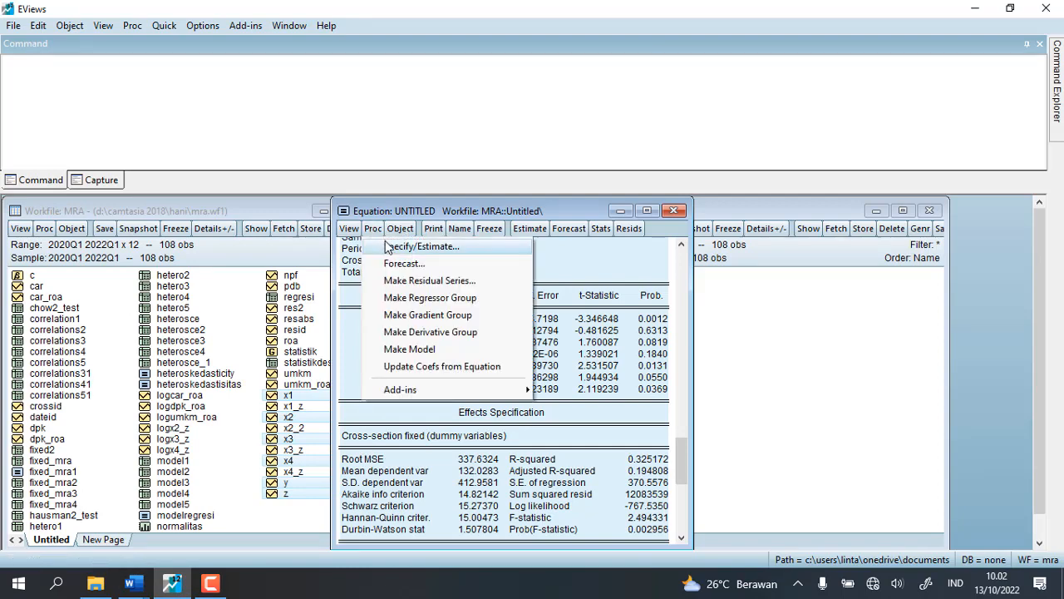
click(421, 246)
click(471, 320)
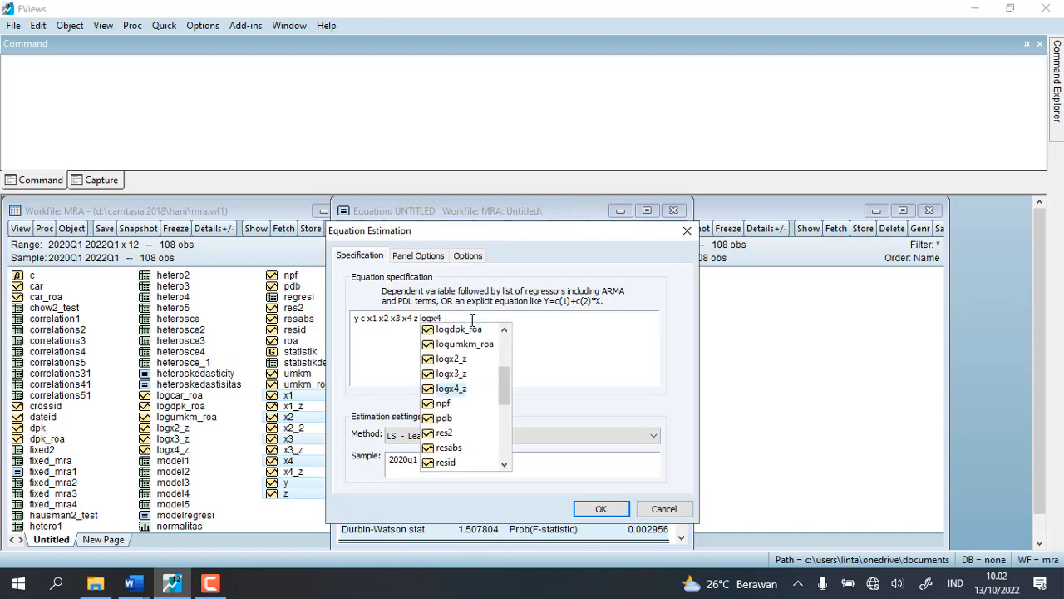
click(455, 390)
click(600, 508)
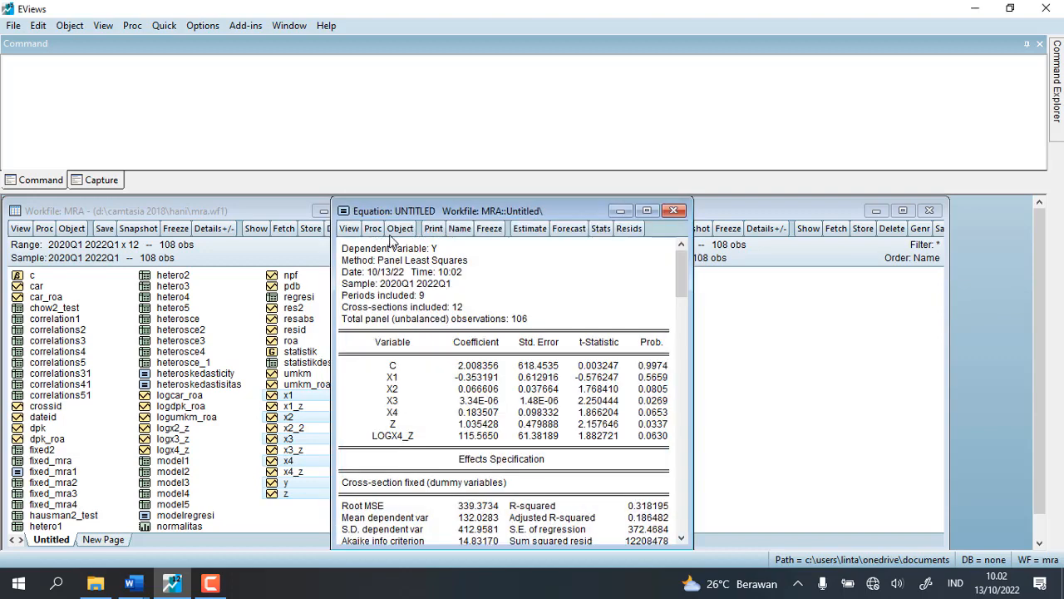
Copy the LOGX4_Z regression output and paste it below the Persamaan V heading in the UJI MRA Word document.
scroll(620, 522, down, 1)
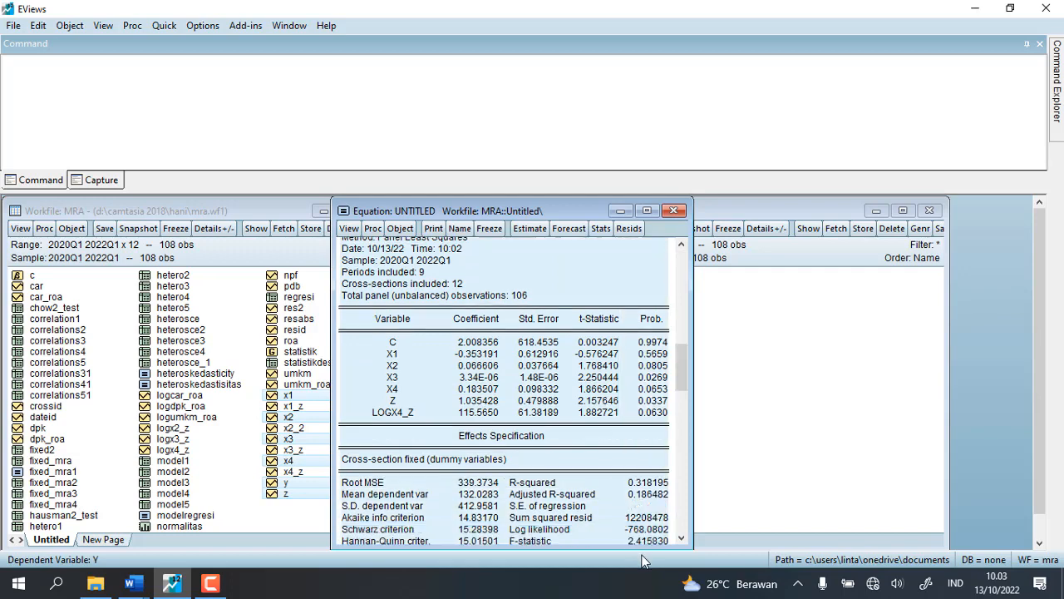
scroll(641, 562, down, 1)
right_click(620, 500)
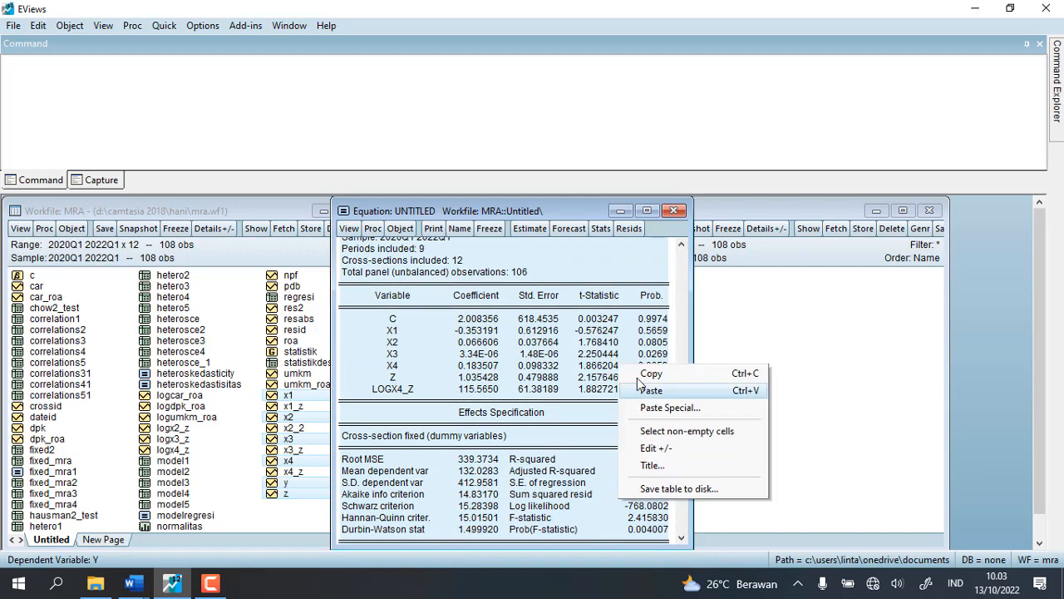
click(648, 374)
click(499, 326)
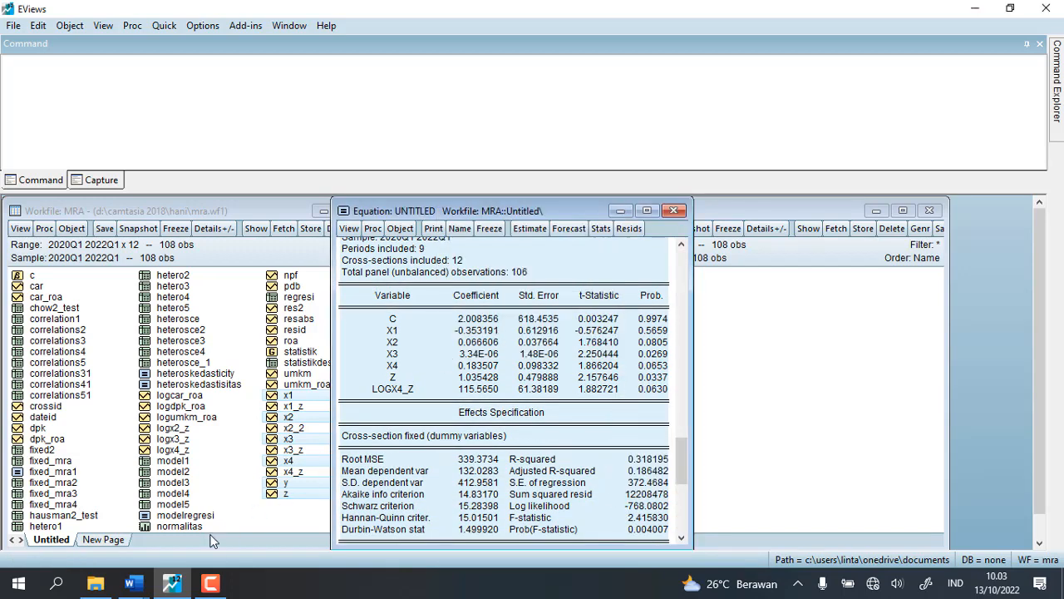
mouse_move(129, 584)
click(130, 516)
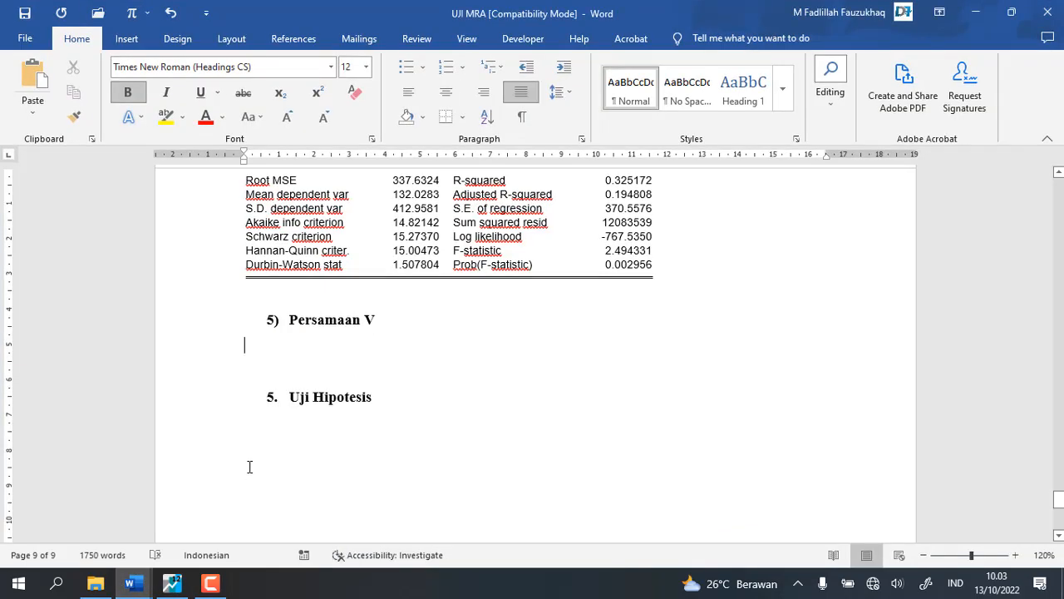
right_click(297, 355)
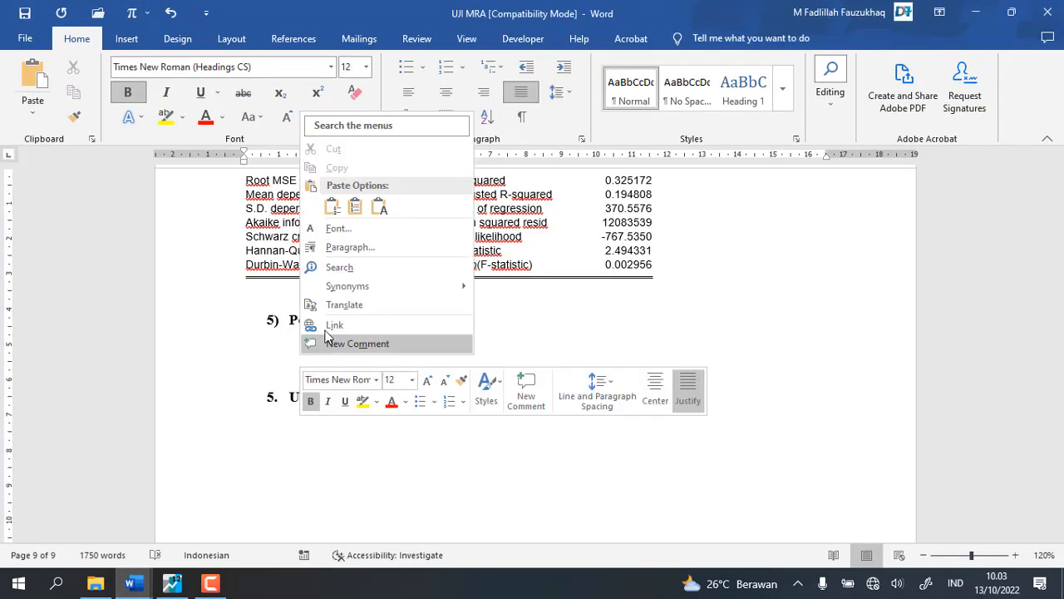
click(332, 207)
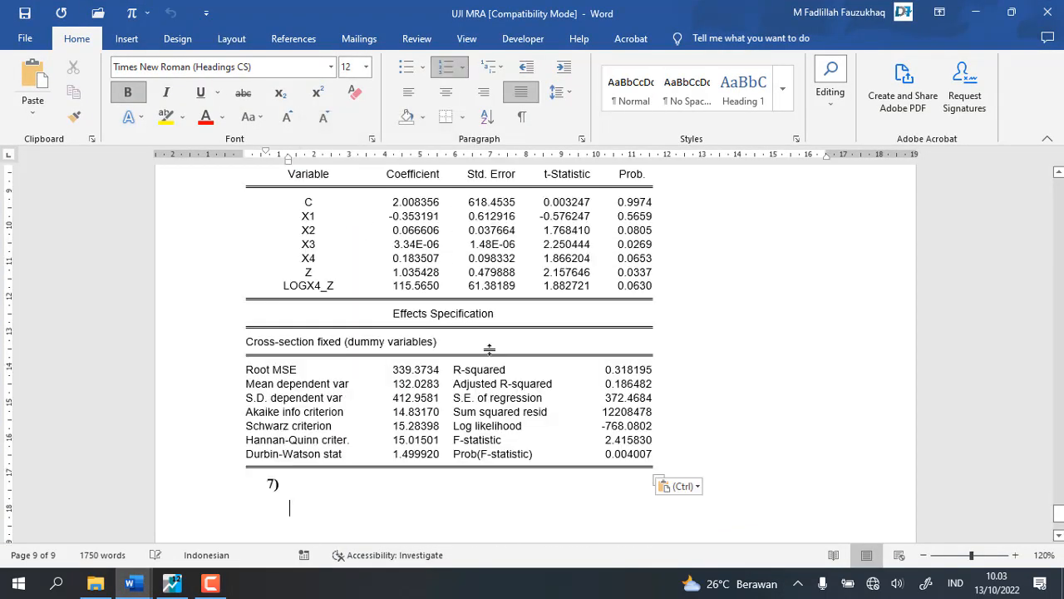
Remove the empty numbered lines above and below the pasted Persamaan V output and the extra blank line before Uji Hipotesis.
key(Delete)
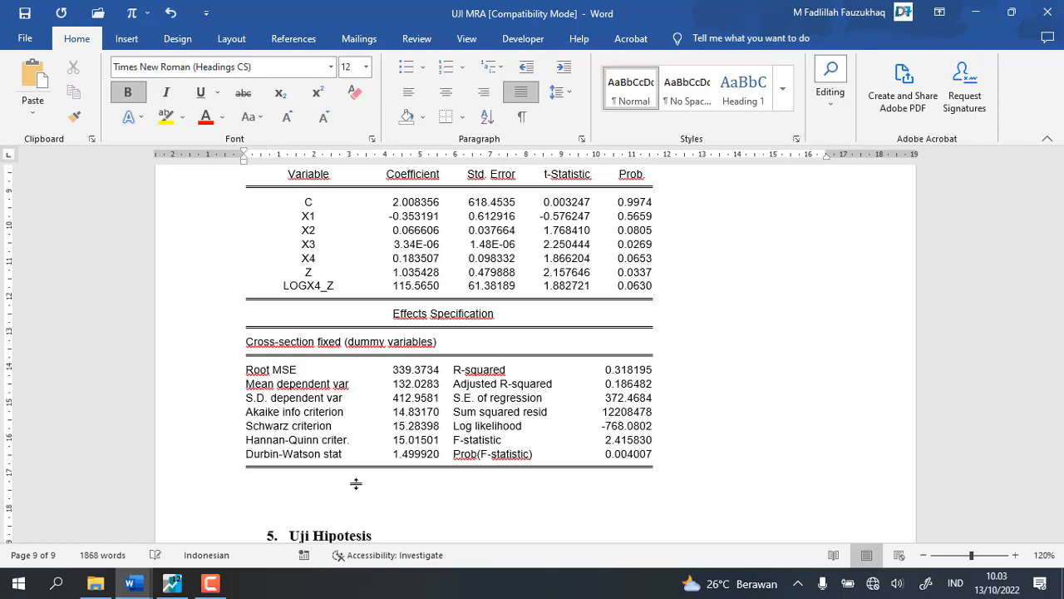
scroll(356, 483, up, 3)
scroll(315, 481, up, 4)
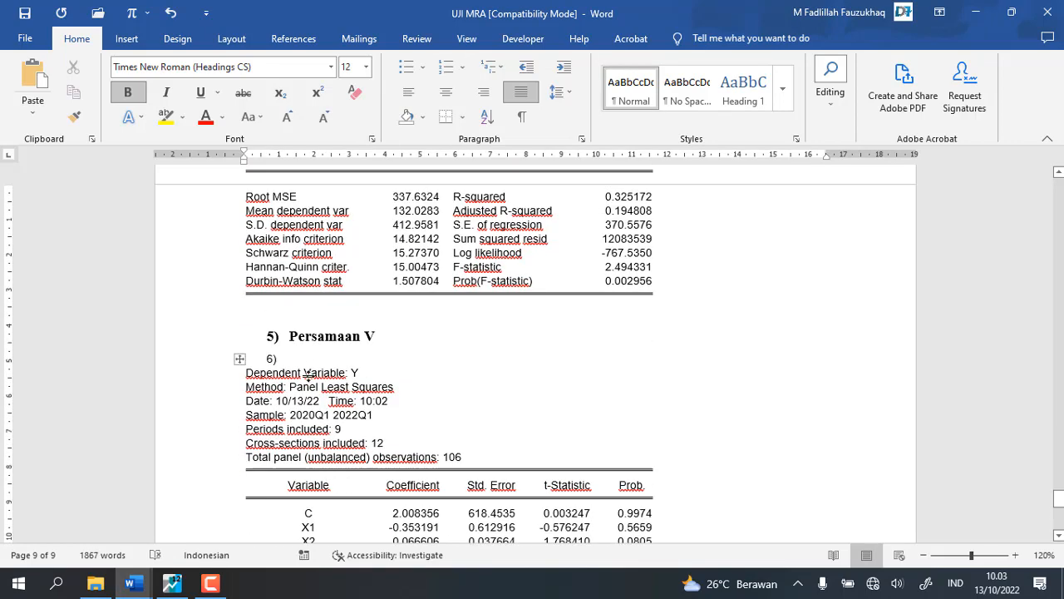
click(309, 361)
key(BackSpace)
key(BackSpace)
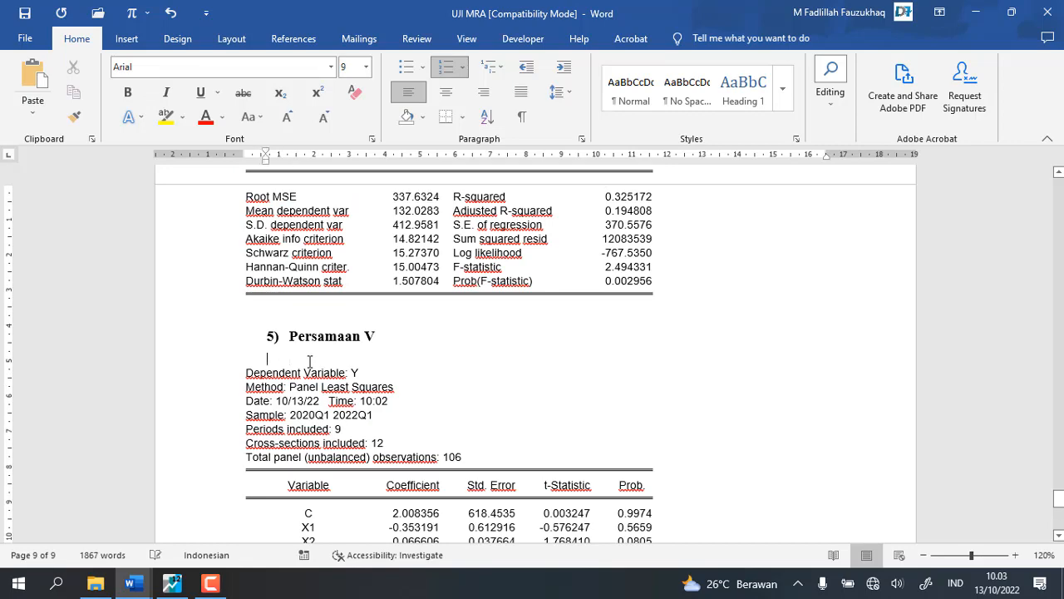
scroll(310, 360, down, 8)
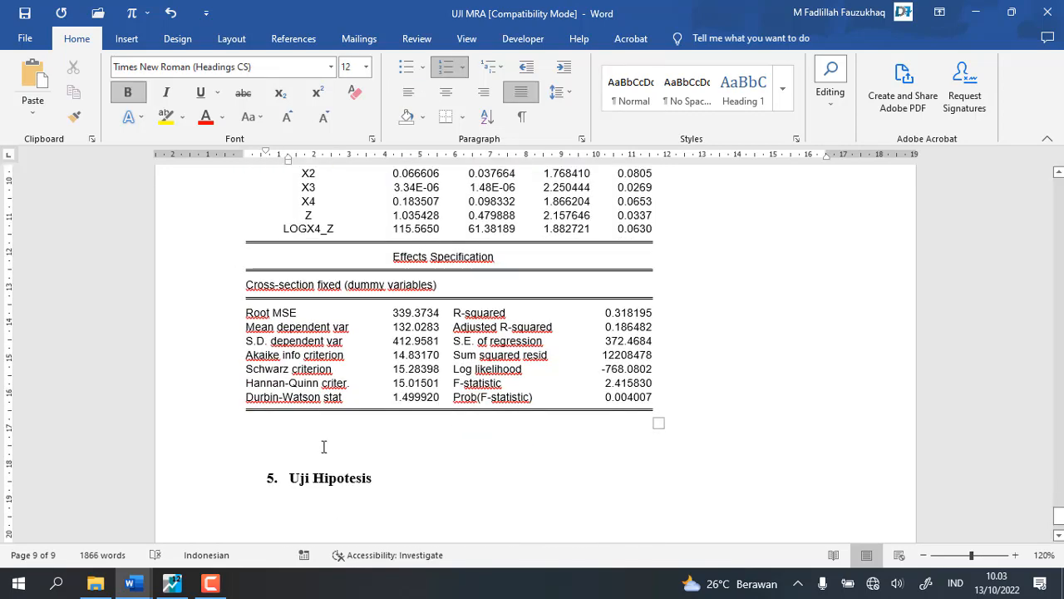
click(323, 446)
key(BackSpace)
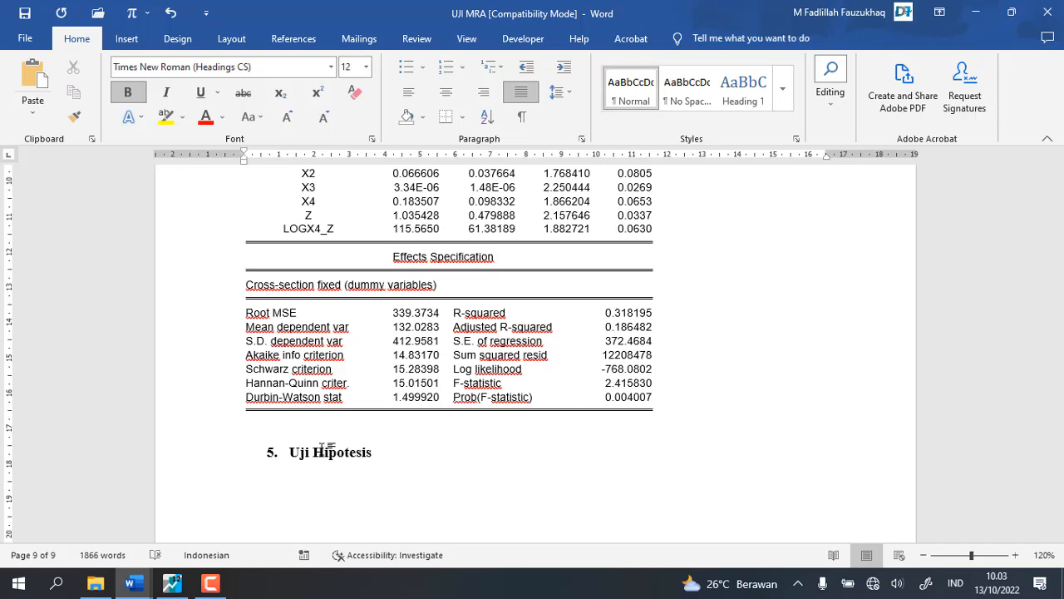
Look back through the pasted outputs and examine the Persamaan II coefficients, X1_Z interaction term and fit statistics.
scroll(323, 446, up, 15)
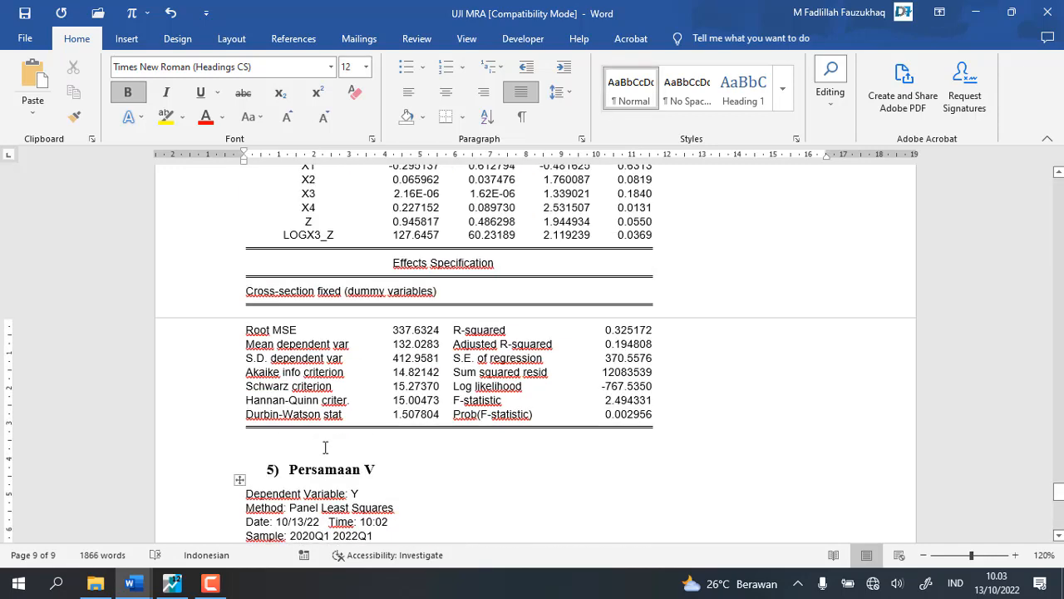
scroll(324, 446, up, 4)
scroll(323, 446, up, 15)
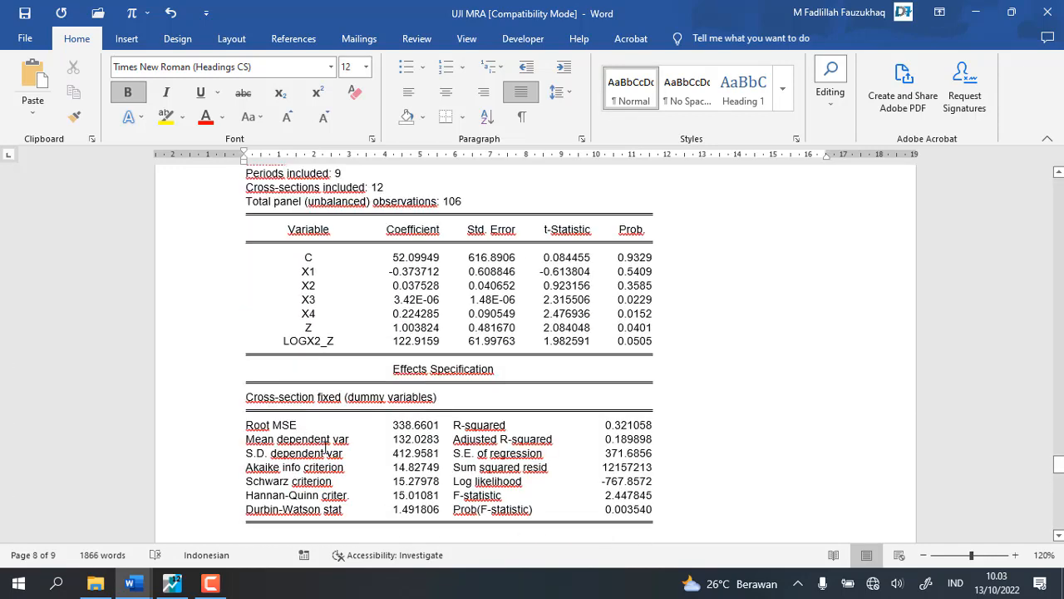
scroll(323, 446, up, 4)
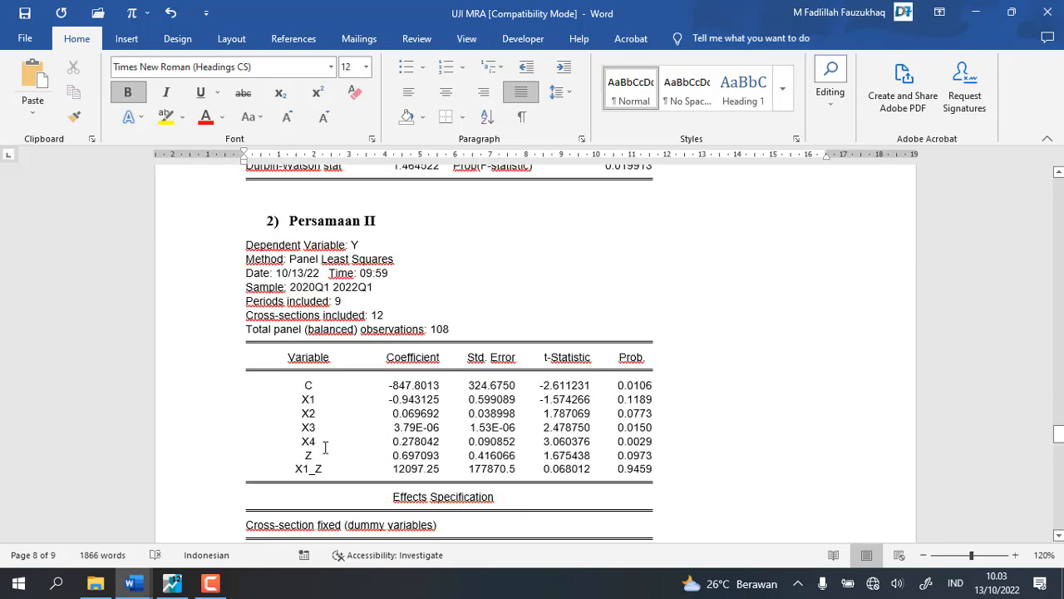
scroll(324, 446, down, 1)
click(439, 399)
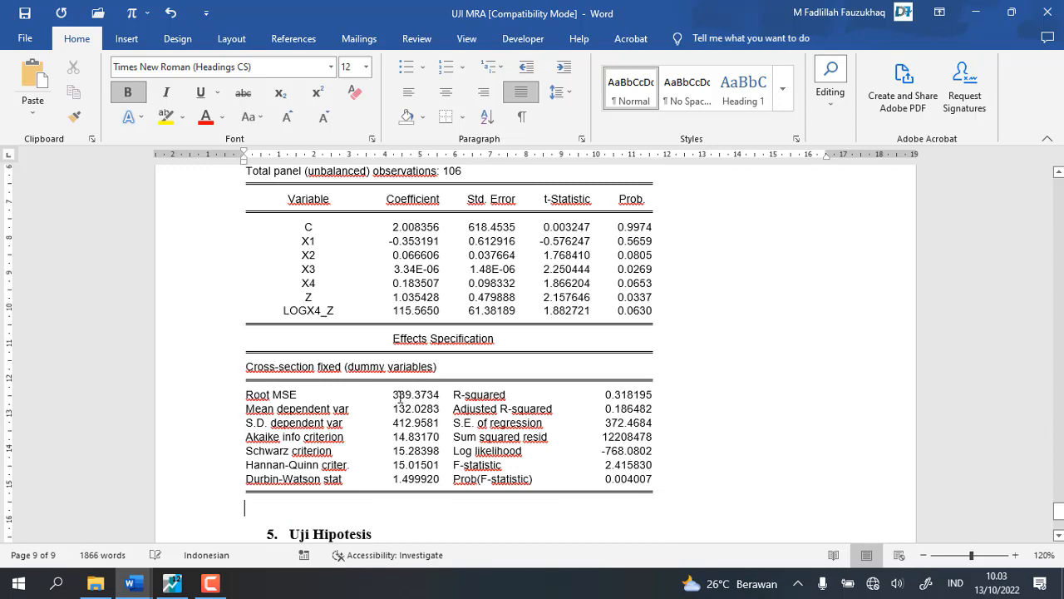
scroll(400, 398, up, 10)
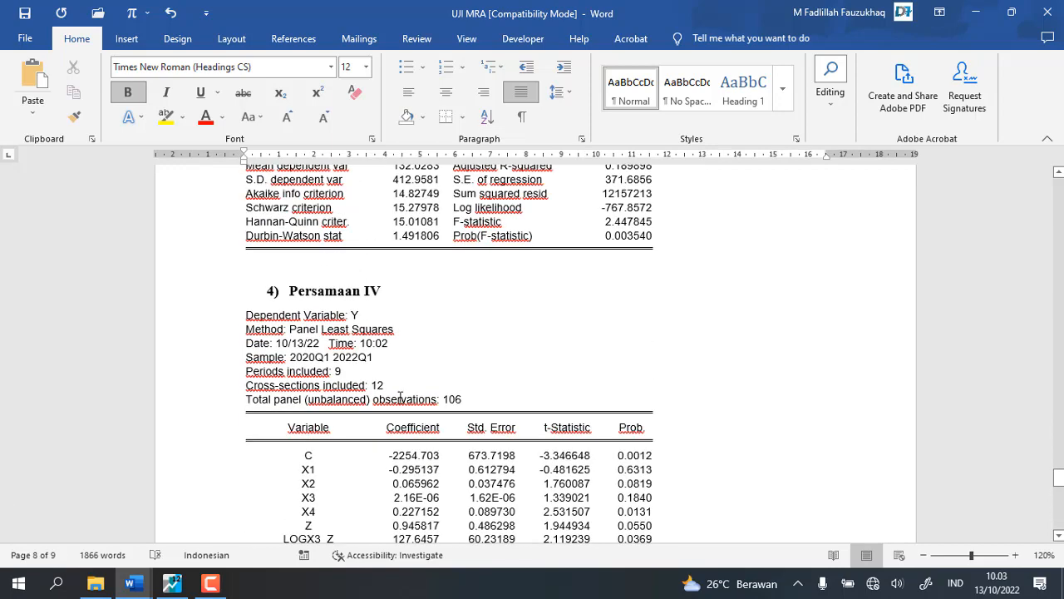
scroll(398, 399, down, 10)
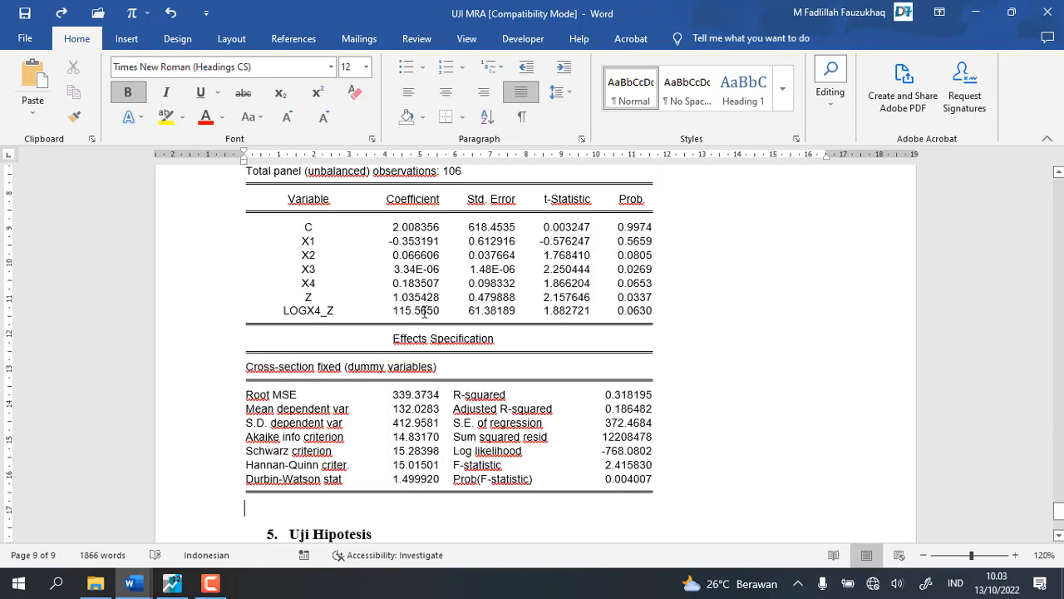
scroll(423, 311, up, 15)
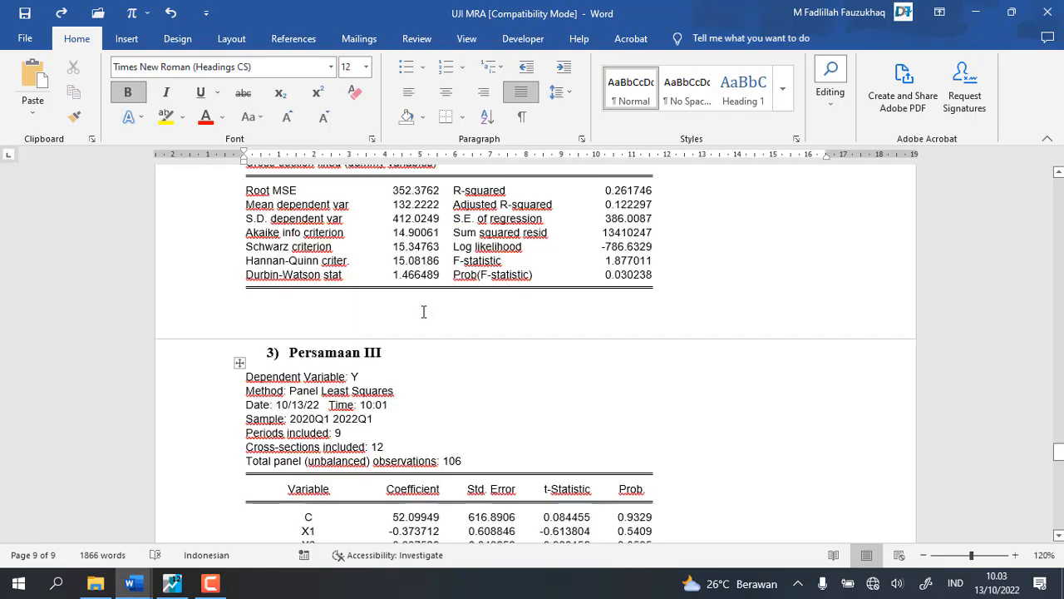
scroll(424, 311, up, 10)
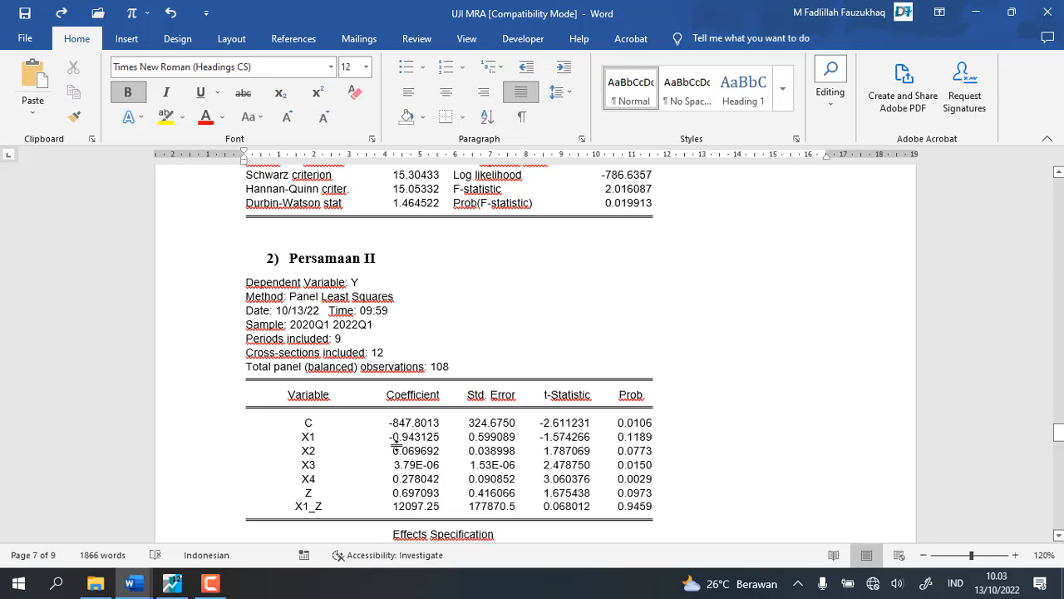
scroll(403, 478, down, 1)
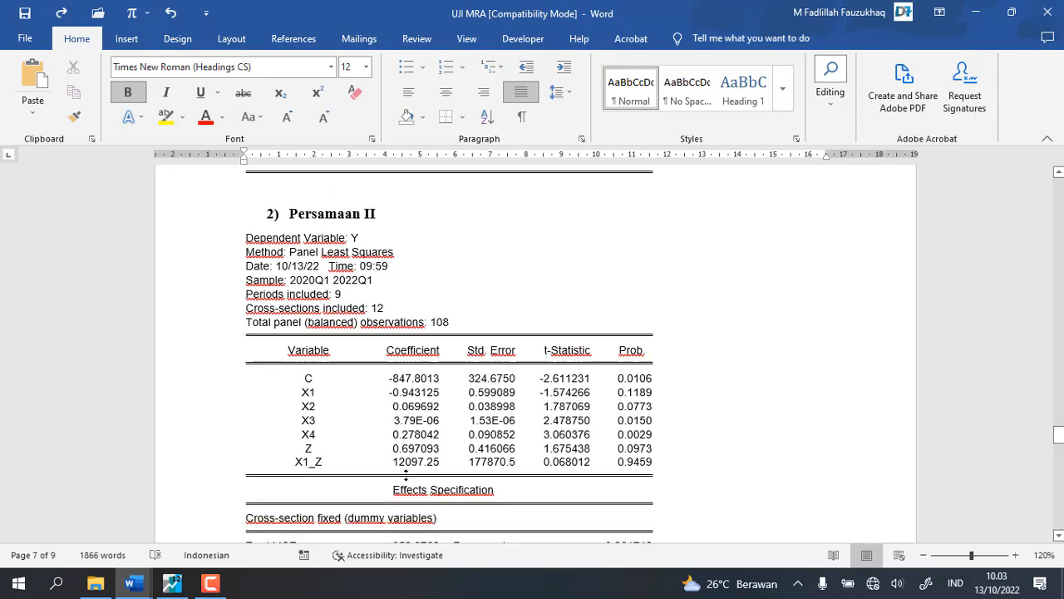
scroll(405, 474, down, 3)
scroll(408, 474, down, 3)
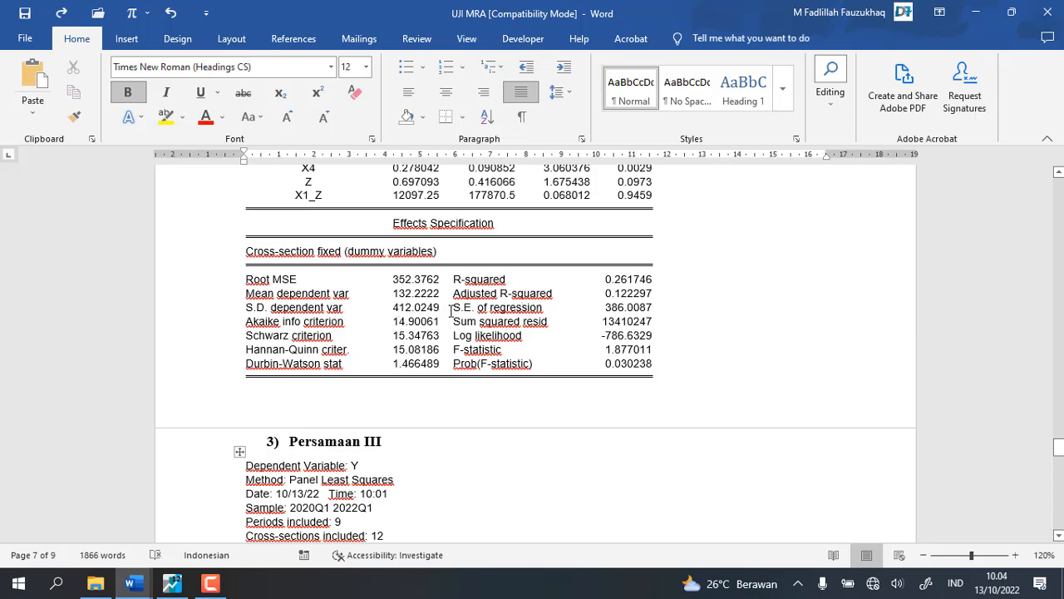
Review the Persamaan III, IV and V outputs, comparing the coefficients and probabilities of their LOGX2_Z, LOGX3_Z and LOGX4_Z interaction terms.
scroll(450, 311, up, 6)
scroll(449, 310, down, 11)
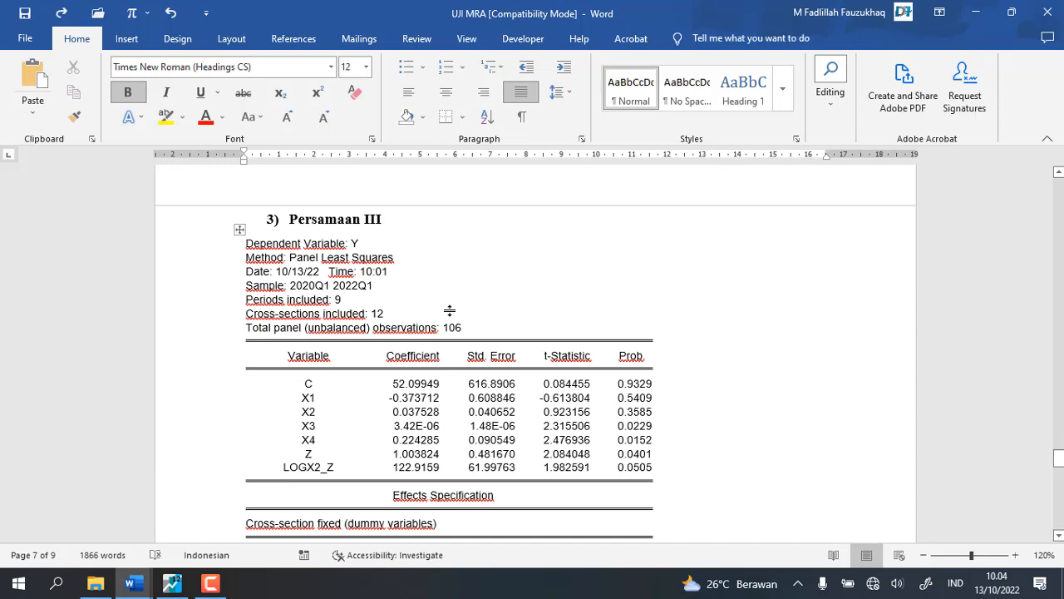
scroll(449, 310, down, 1)
scroll(449, 310, down, 13)
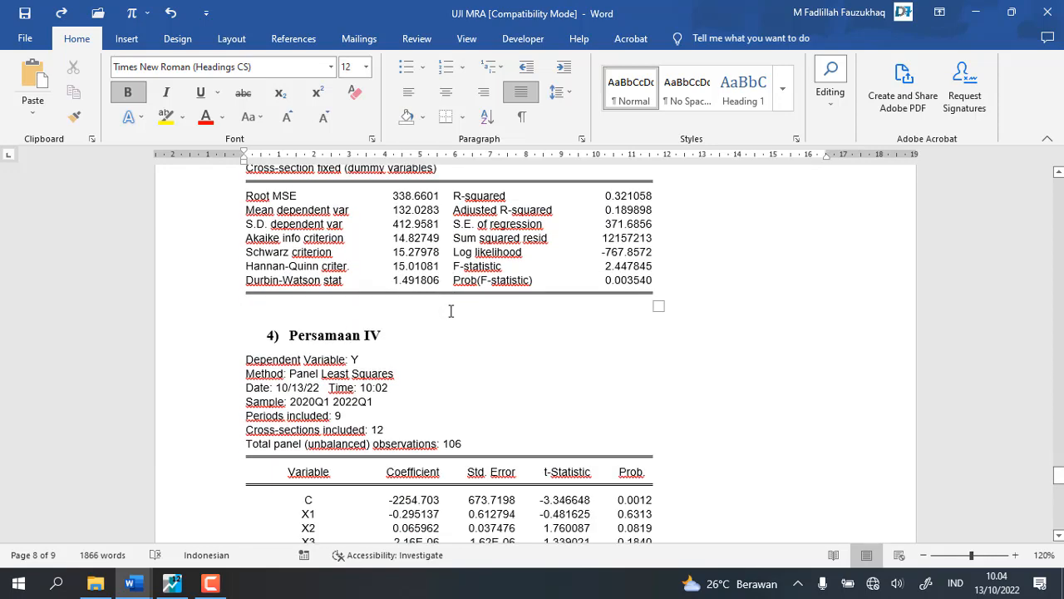
scroll(450, 310, down, 8)
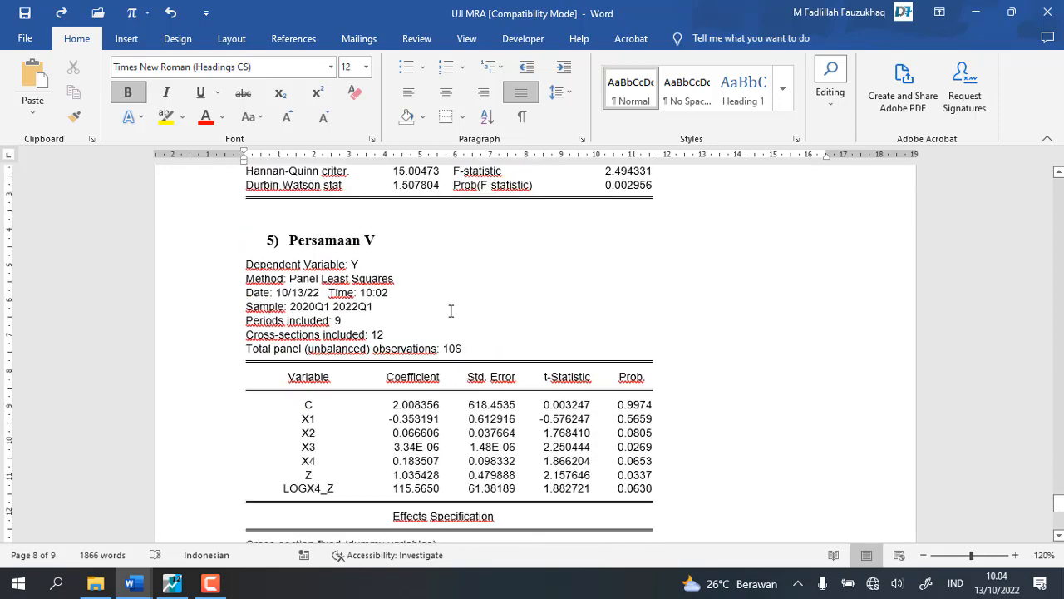
scroll(449, 310, down, 5)
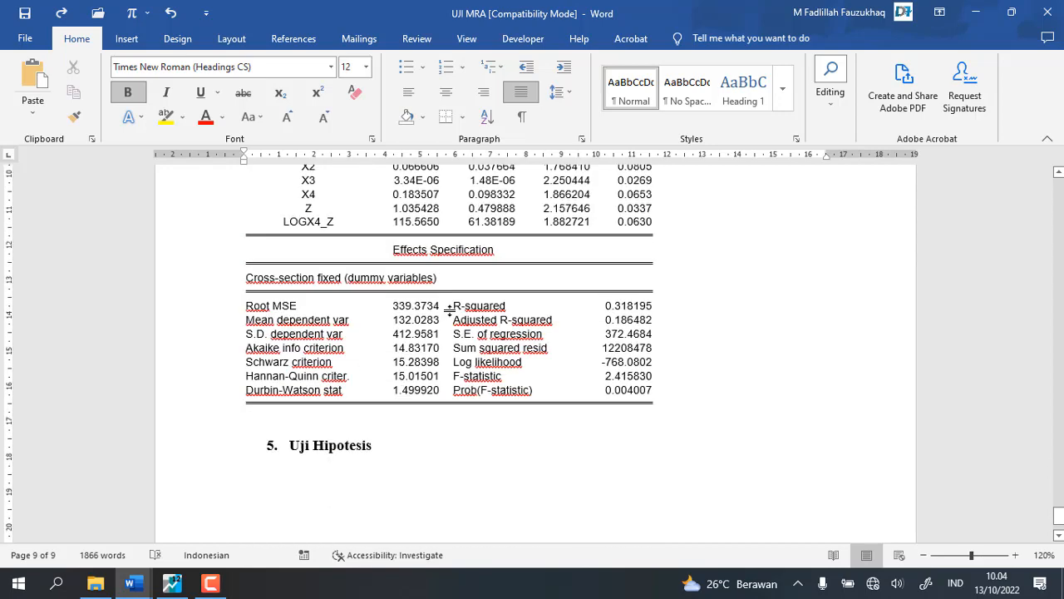
scroll(607, 310, up, 1)
scroll(607, 310, up, 1)
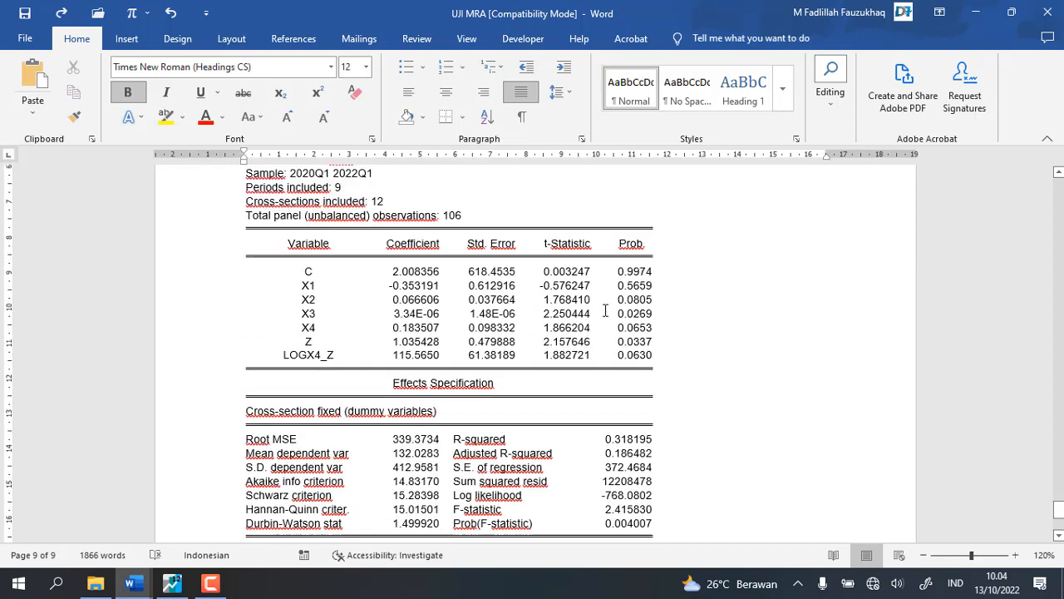
scroll(605, 310, up, 7)
scroll(548, 311, up, 4)
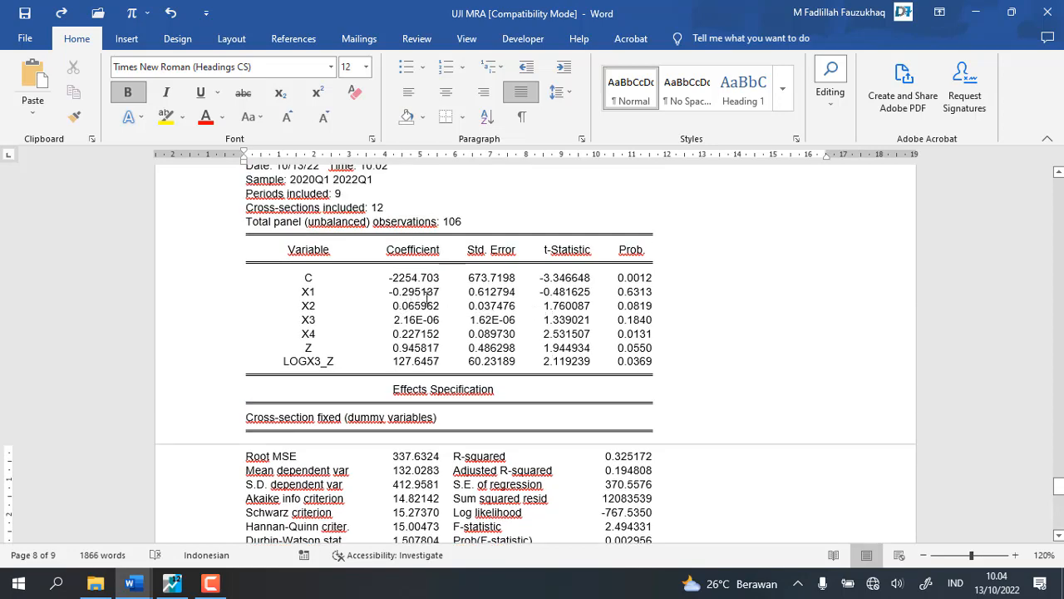
scroll(427, 295, up, 10)
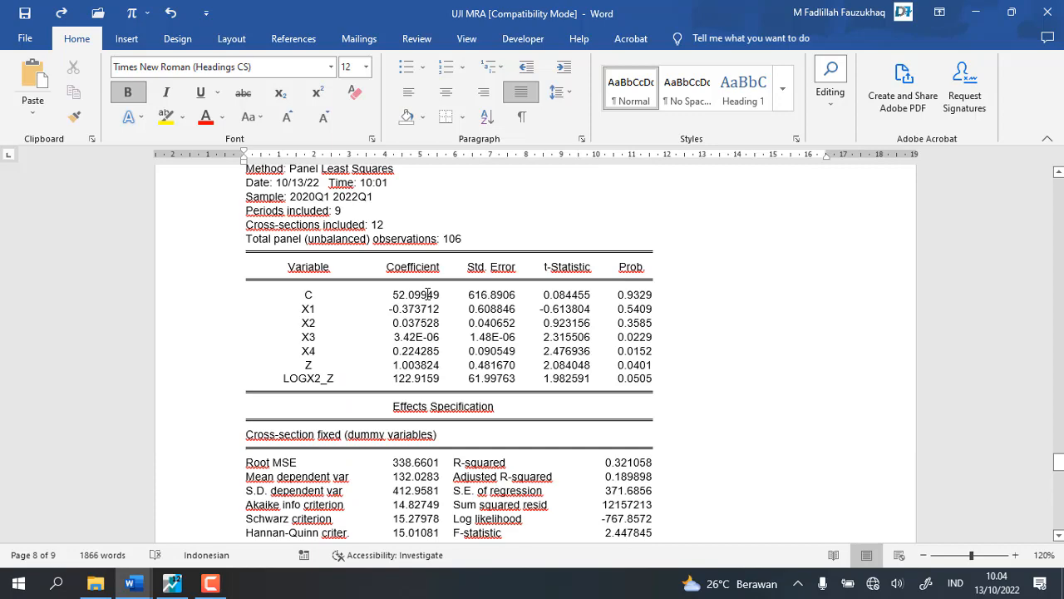
scroll(428, 295, up, 2)
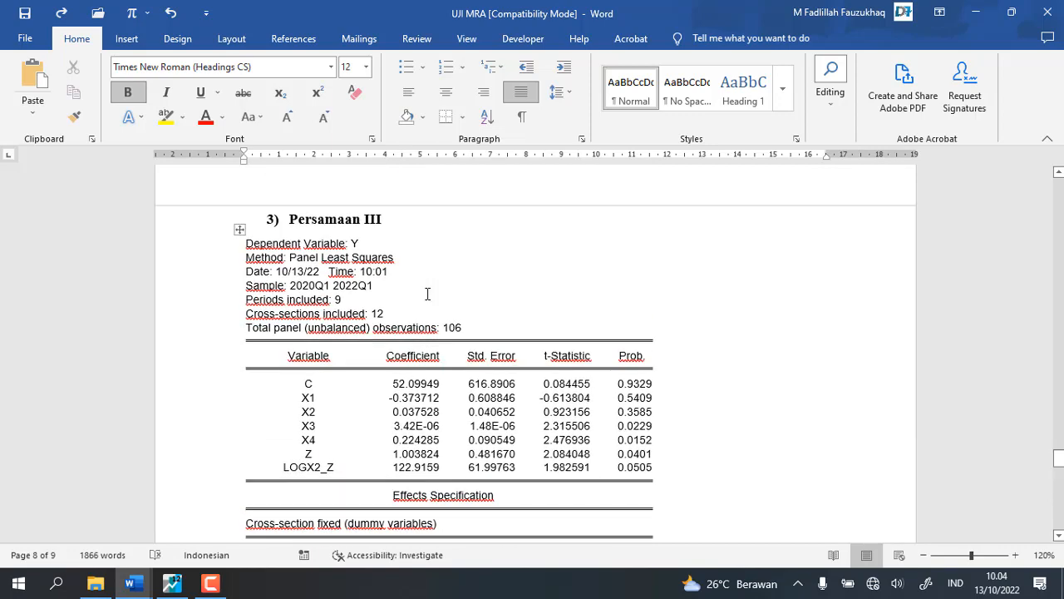
scroll(427, 294, down, 20)
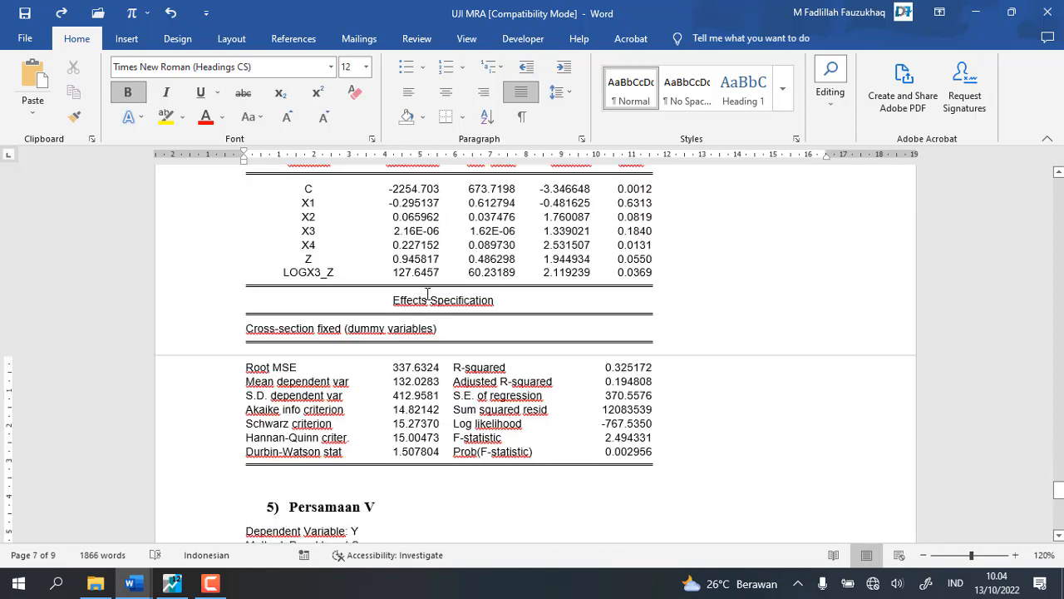
scroll(426, 293, down, 10)
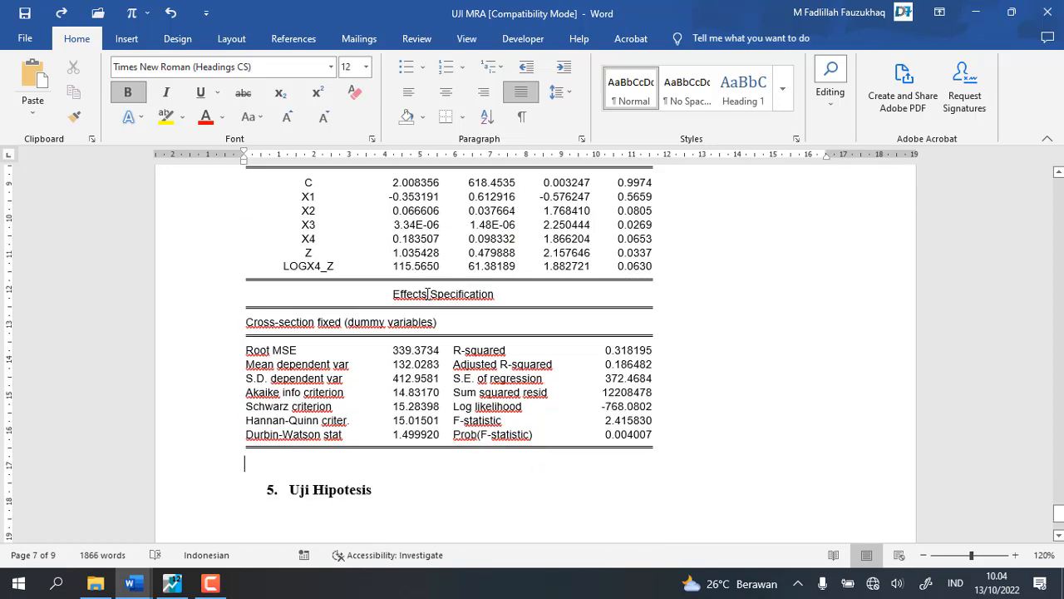
scroll(425, 293, up, 2)
scroll(425, 292, down, 2)
scroll(426, 292, up, 2)
scroll(426, 292, up, 4)
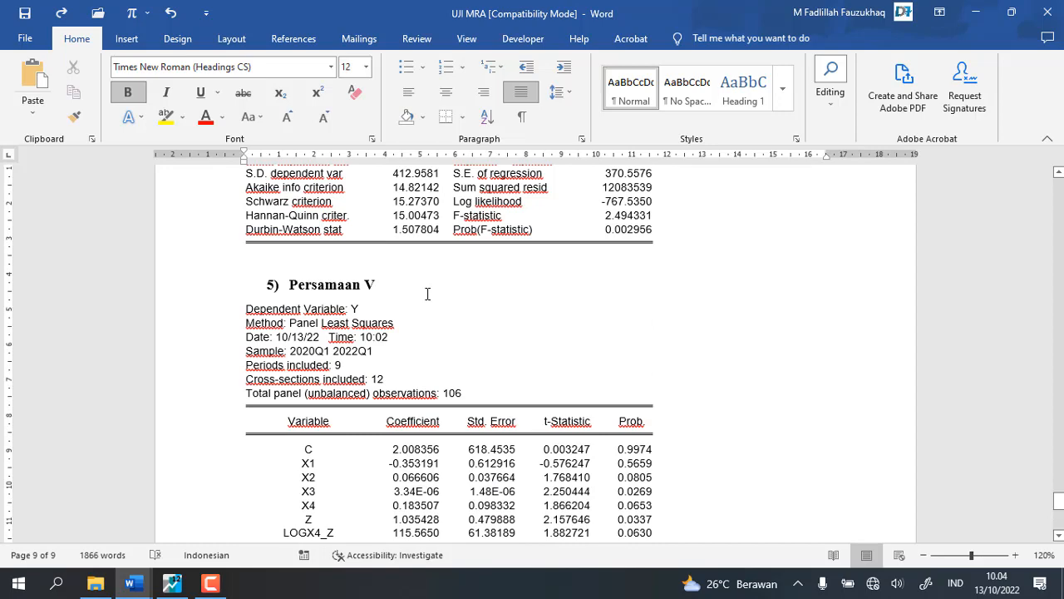
scroll(425, 295, down, 7)
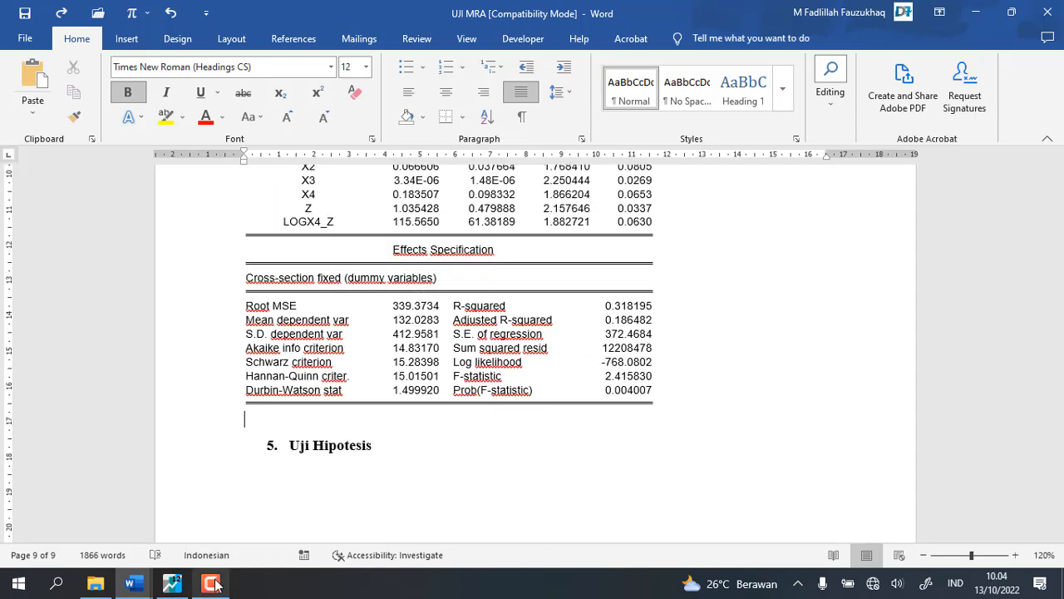
mouse_move(218, 584)
mouse_move(225, 522)
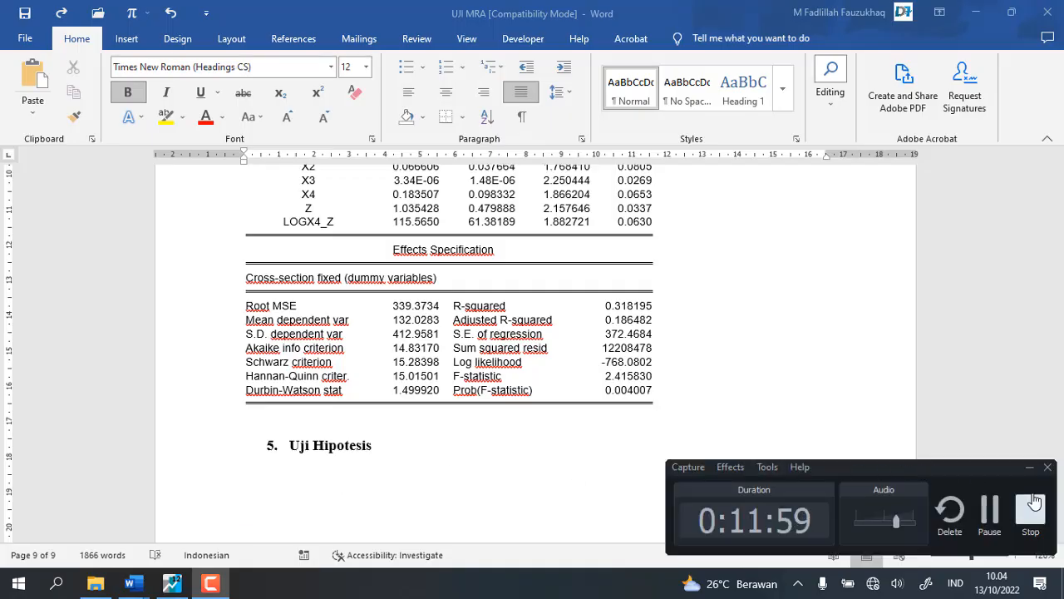